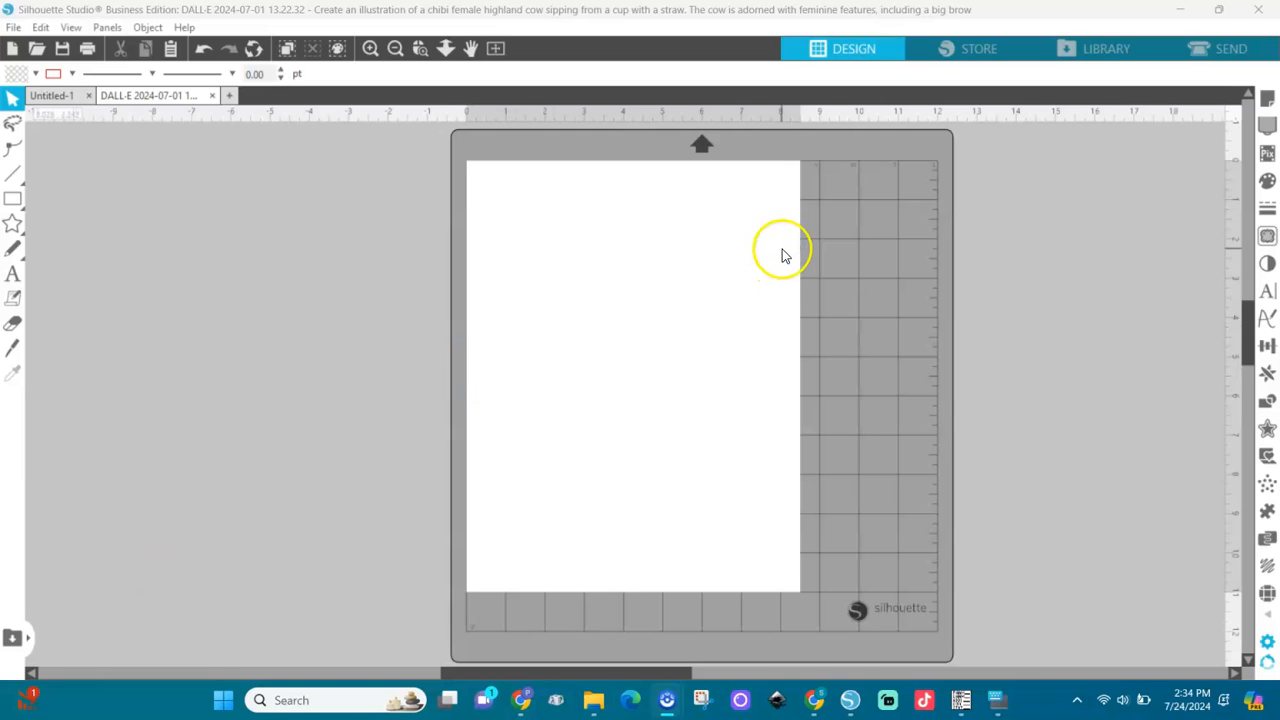
Set the page's media size to Auto (12x12).
left_click(1268, 100)
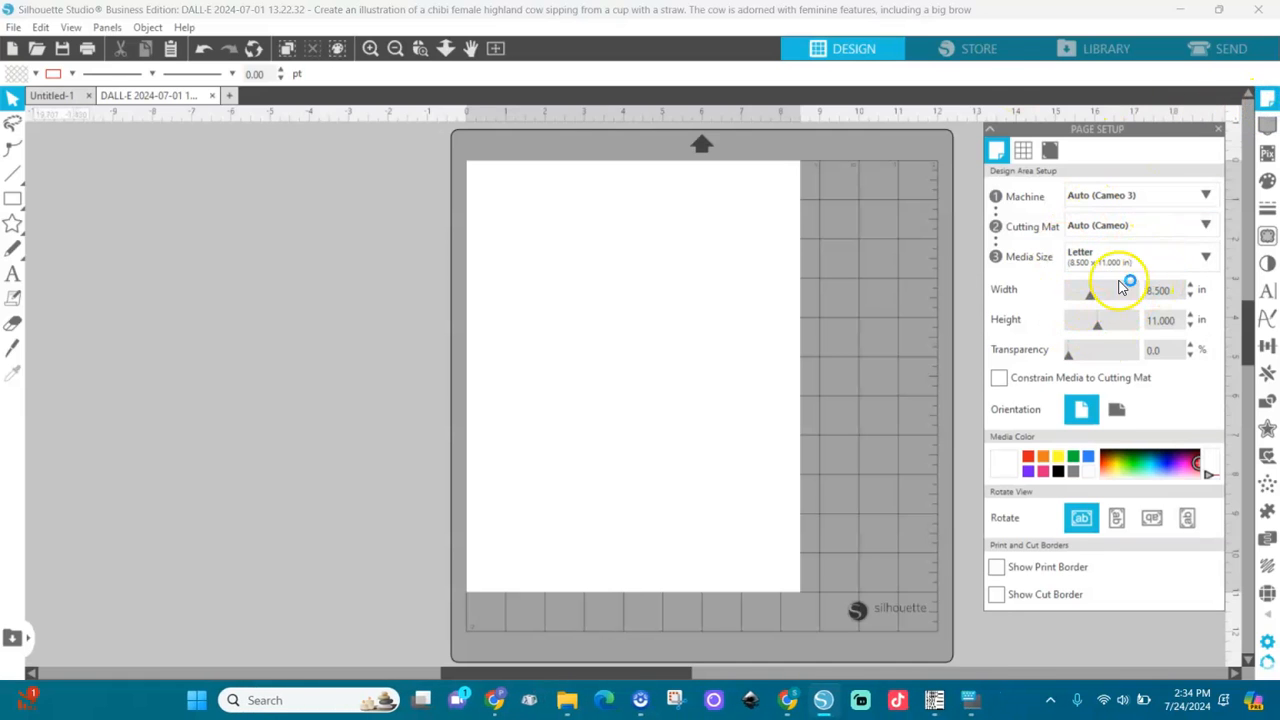
left_click(1177, 253)
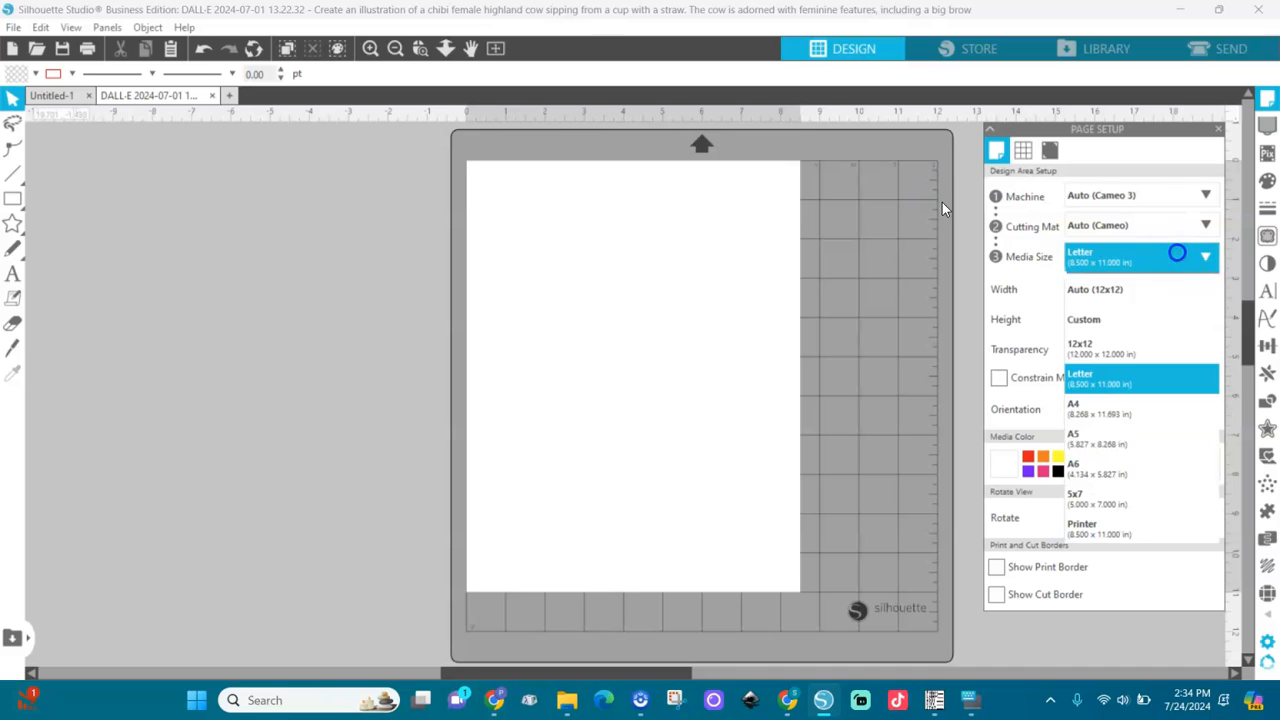
left_click(1116, 289)
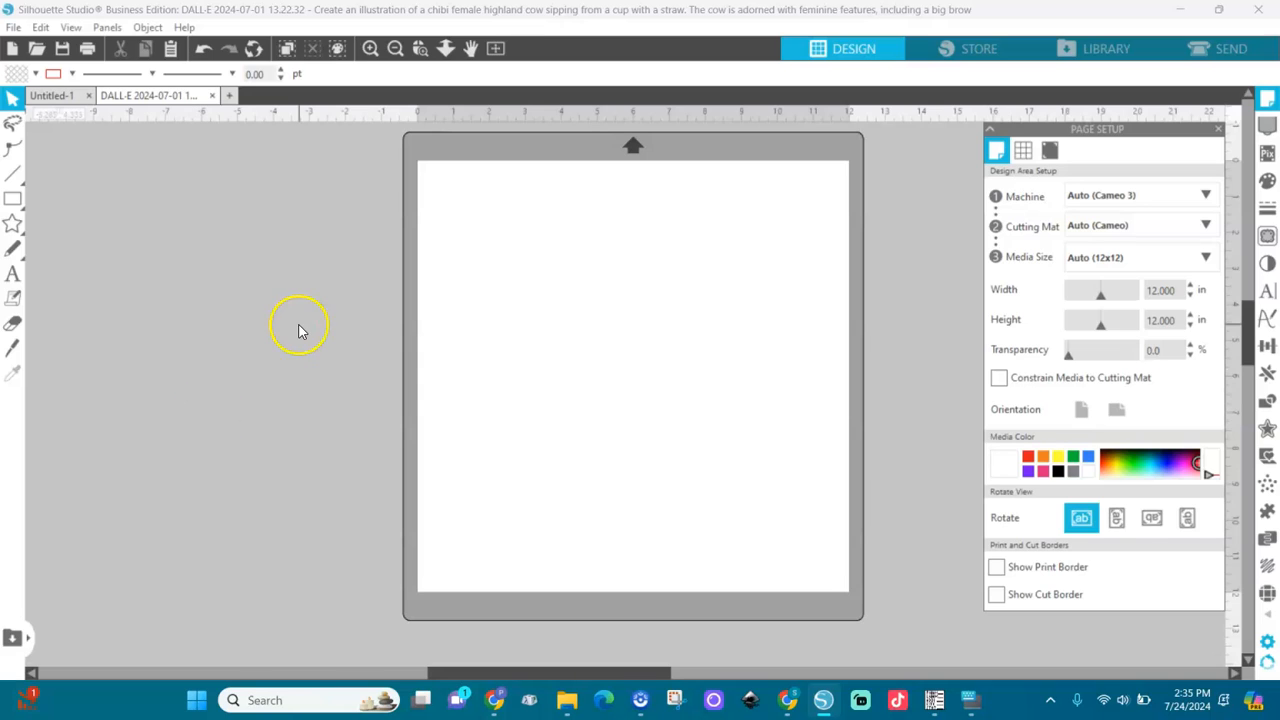
Draw a rectangle on the page, set its width and height to 12 in, and center it on the page.
left_click(12, 201)
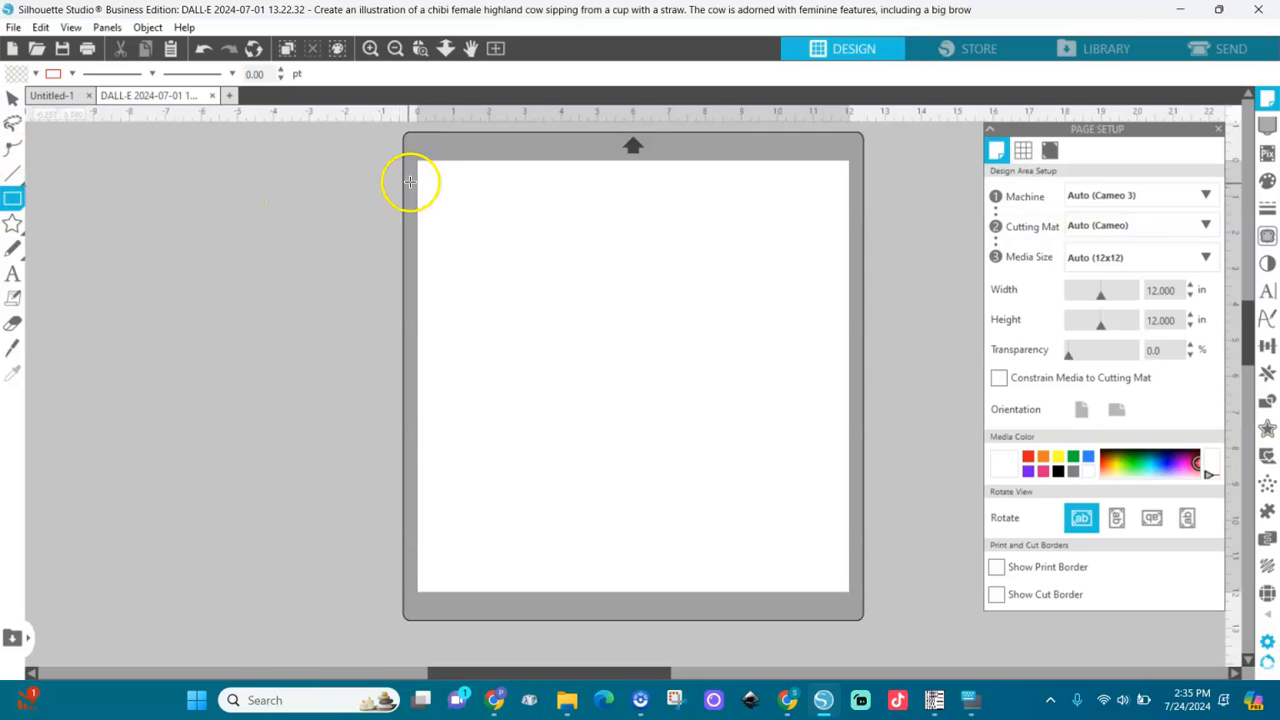
left_click_drag(421, 202, 572, 369)
left_click(485, 74)
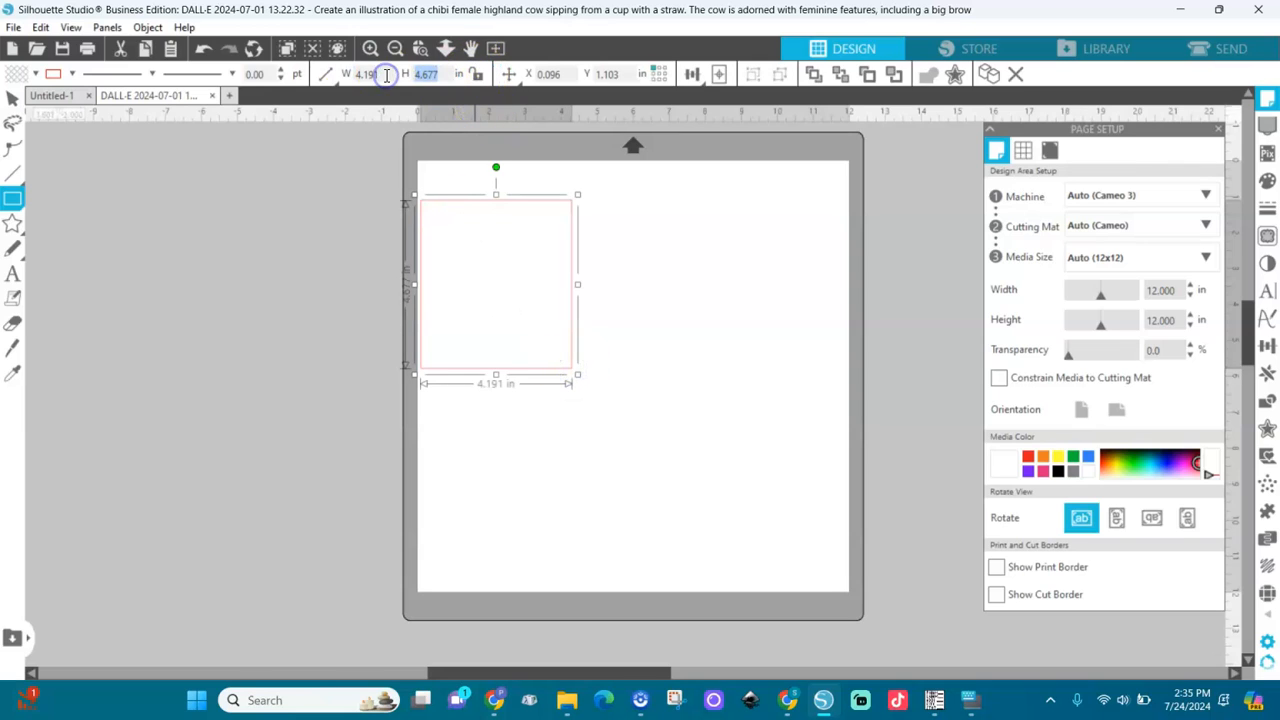
key("Return")
left_click_drag(386, 74, 351, 73)
left_click(340, 77)
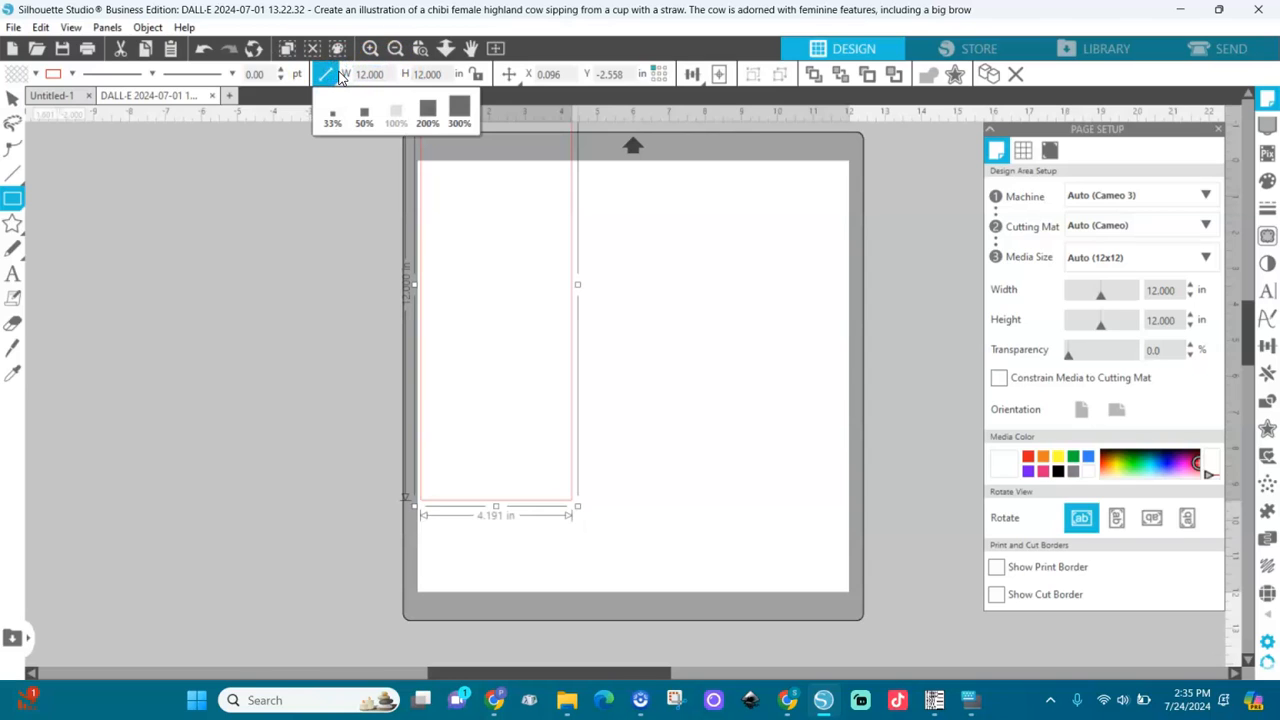
left_click(718, 78)
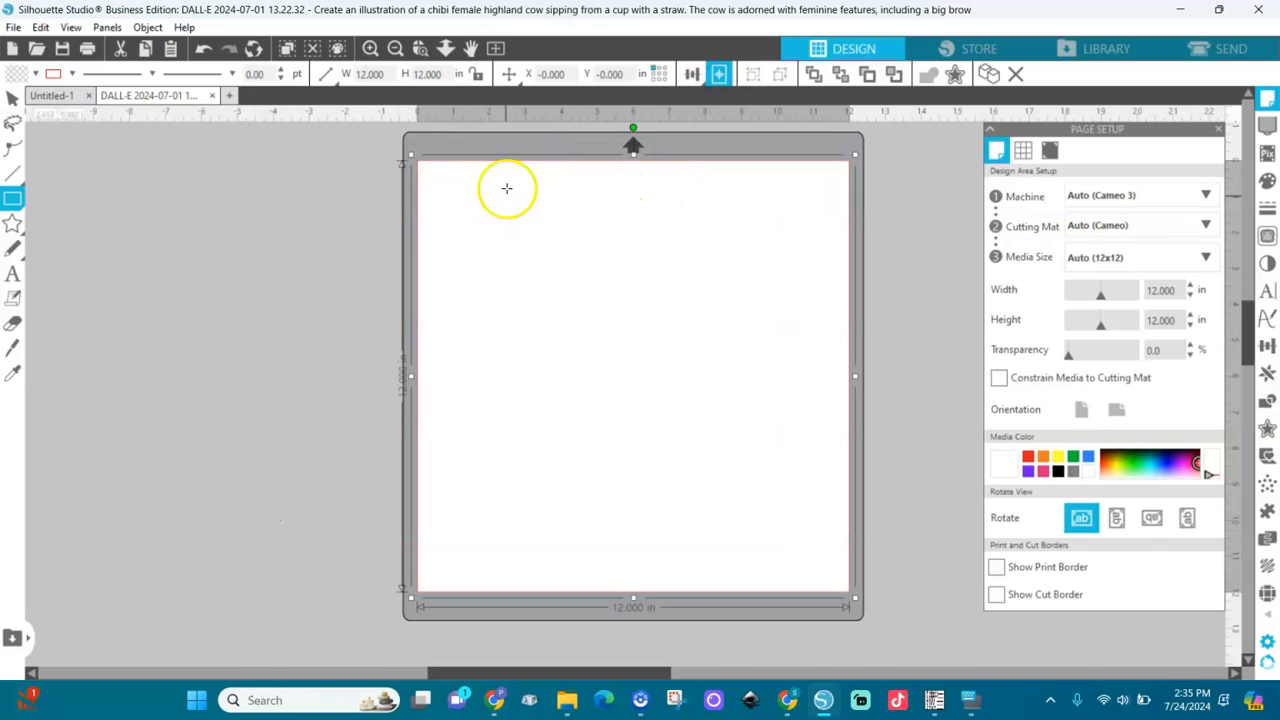
Fill the 12 in square with bright pink and remove its line color.
left_click(33, 75)
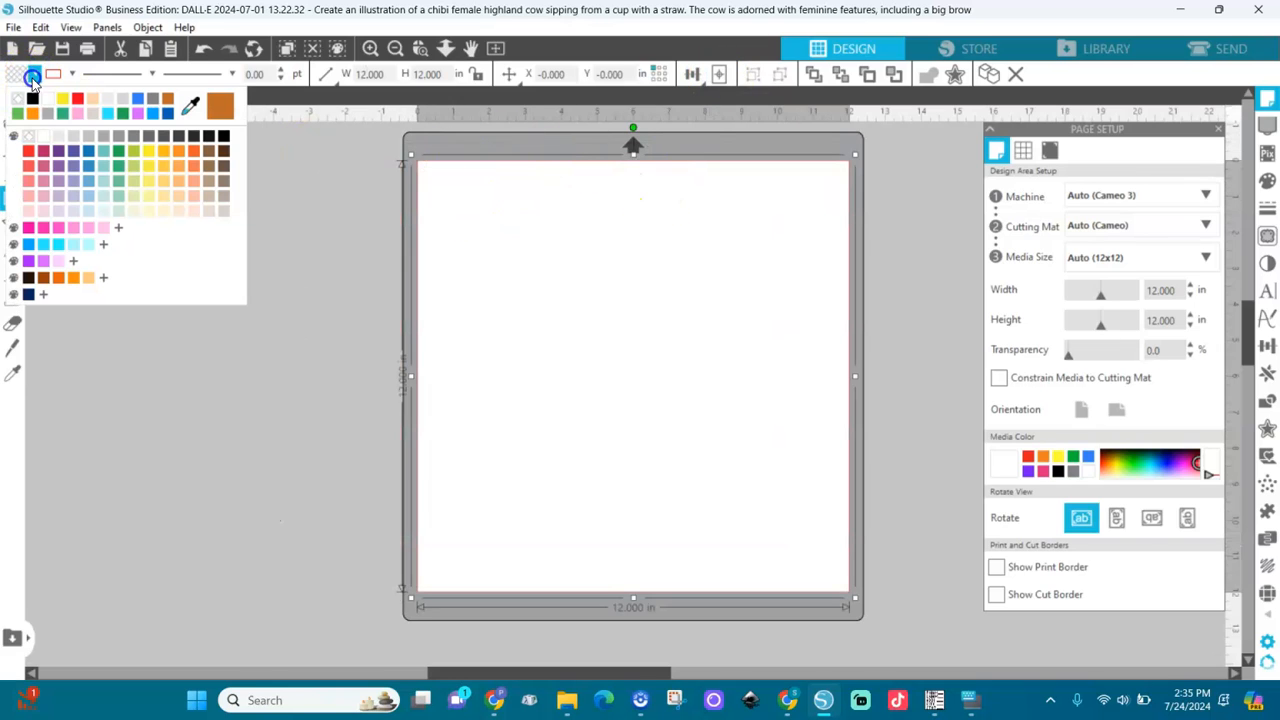
left_click(60, 230)
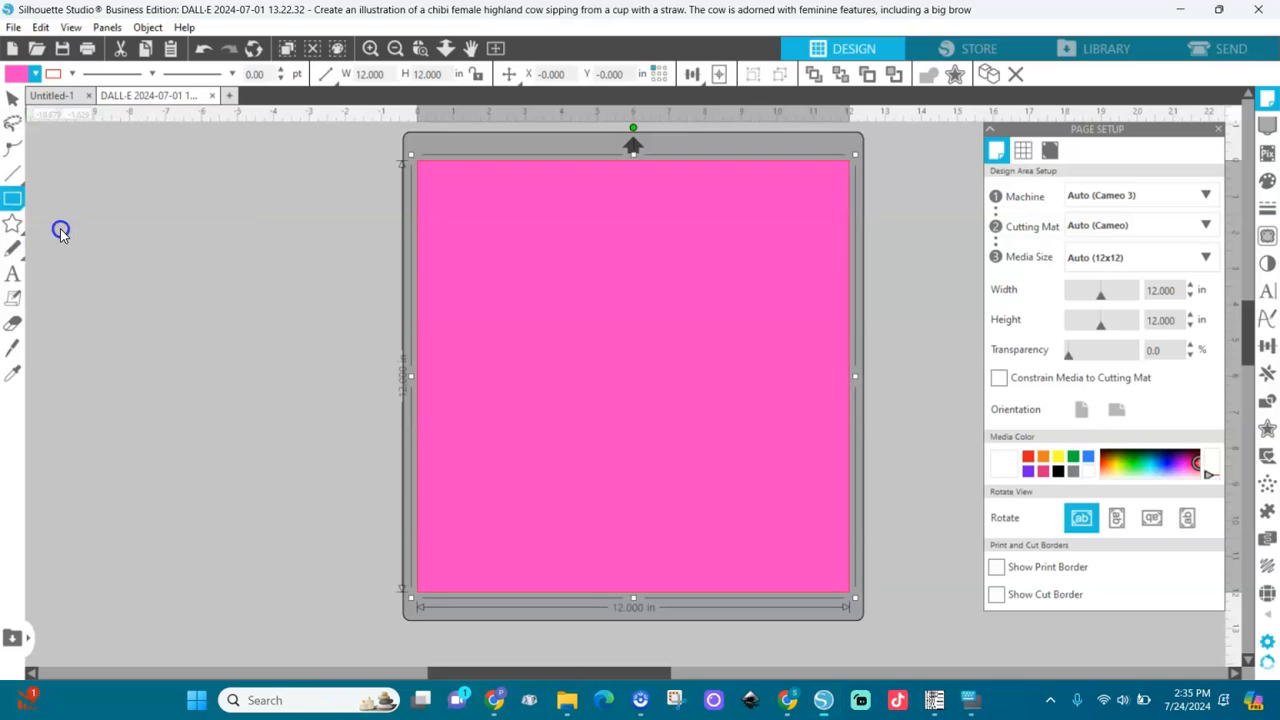
left_click(69, 76)
left_click(67, 101)
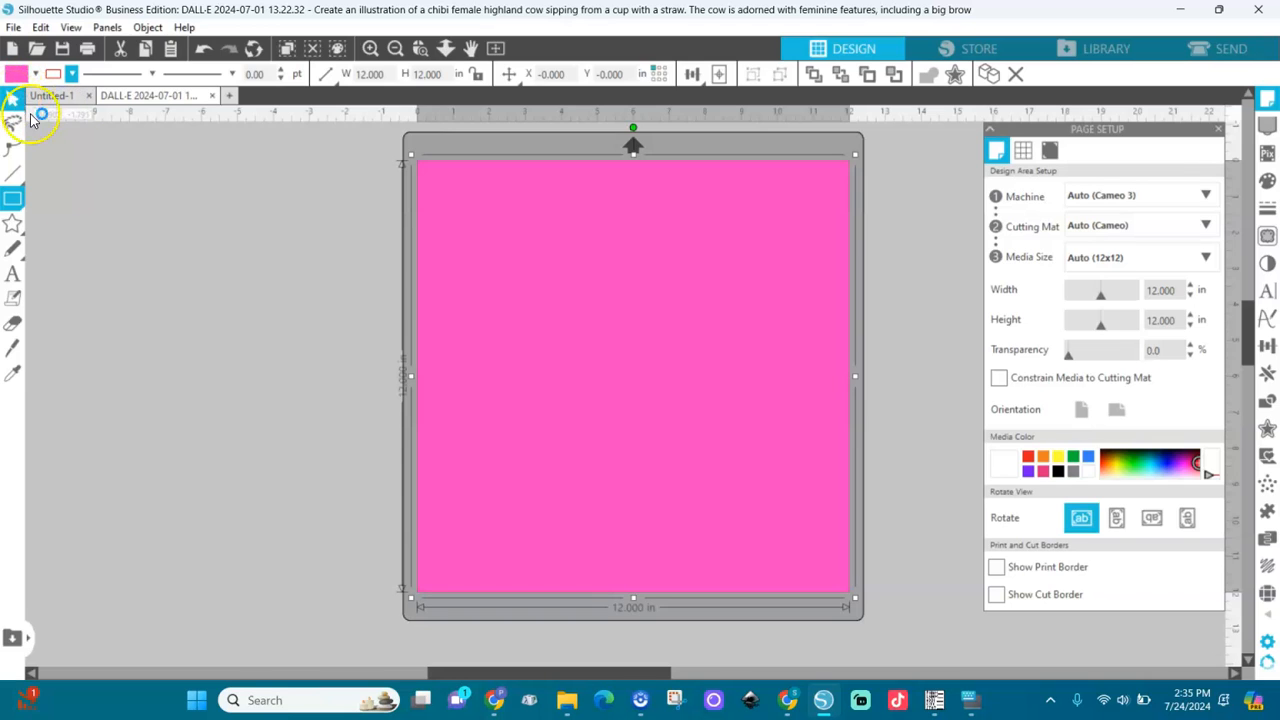
left_click_drag(107, 198, 58, 227)
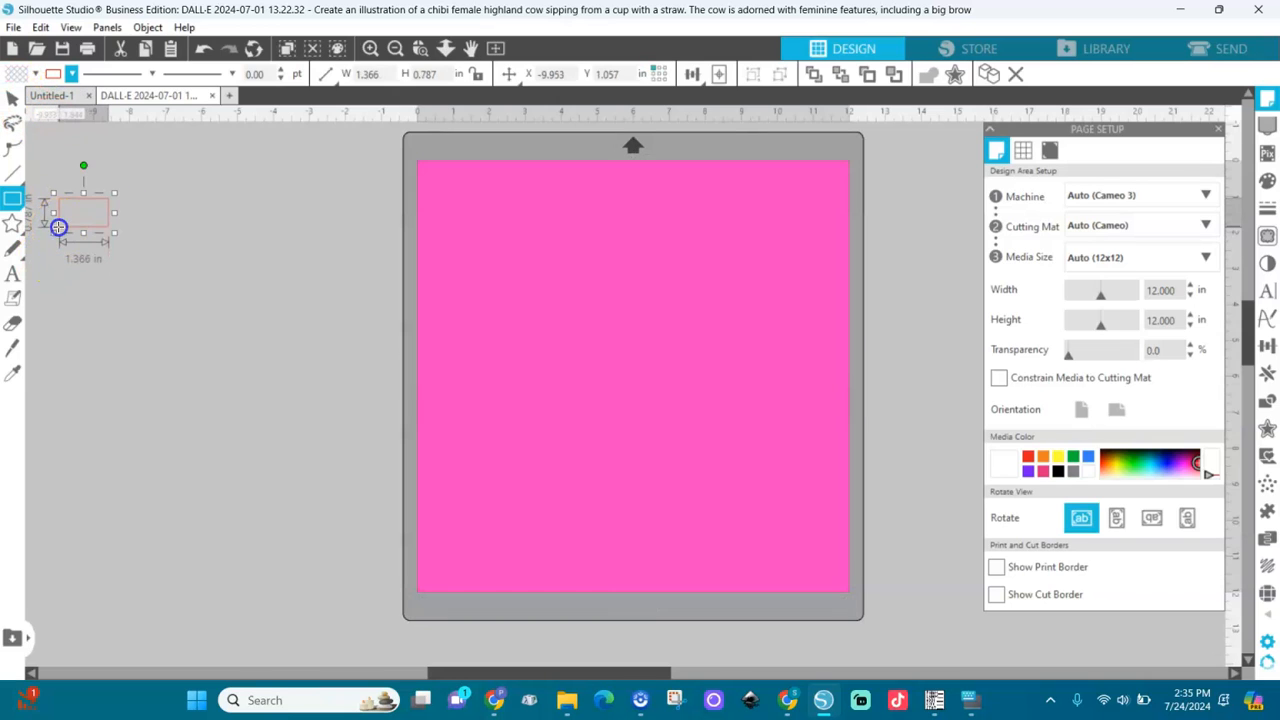
key("Delete")
Draw a small heart about 0.81 in wide and 0.74 in high beside the mat and convert it to a path.
left_click(14, 224)
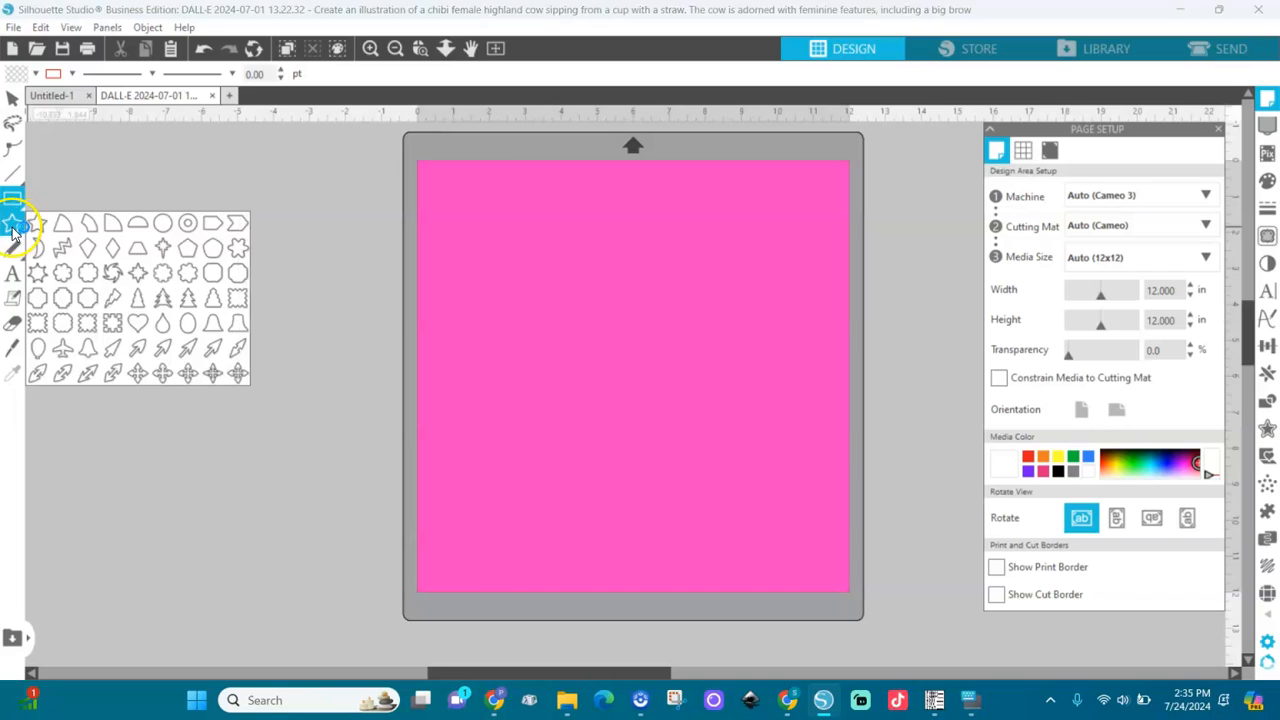
left_click(138, 320)
left_click_drag(211, 281, 211, 294)
right_click(217, 300)
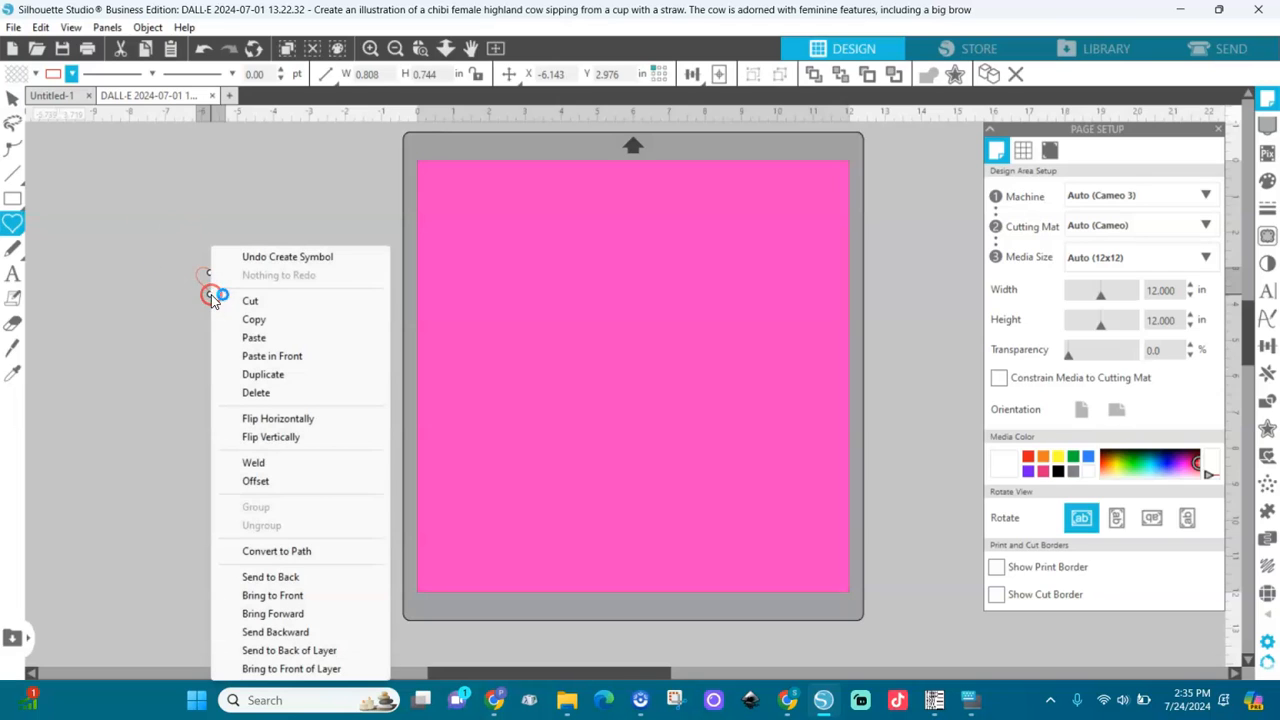
left_click(275, 553)
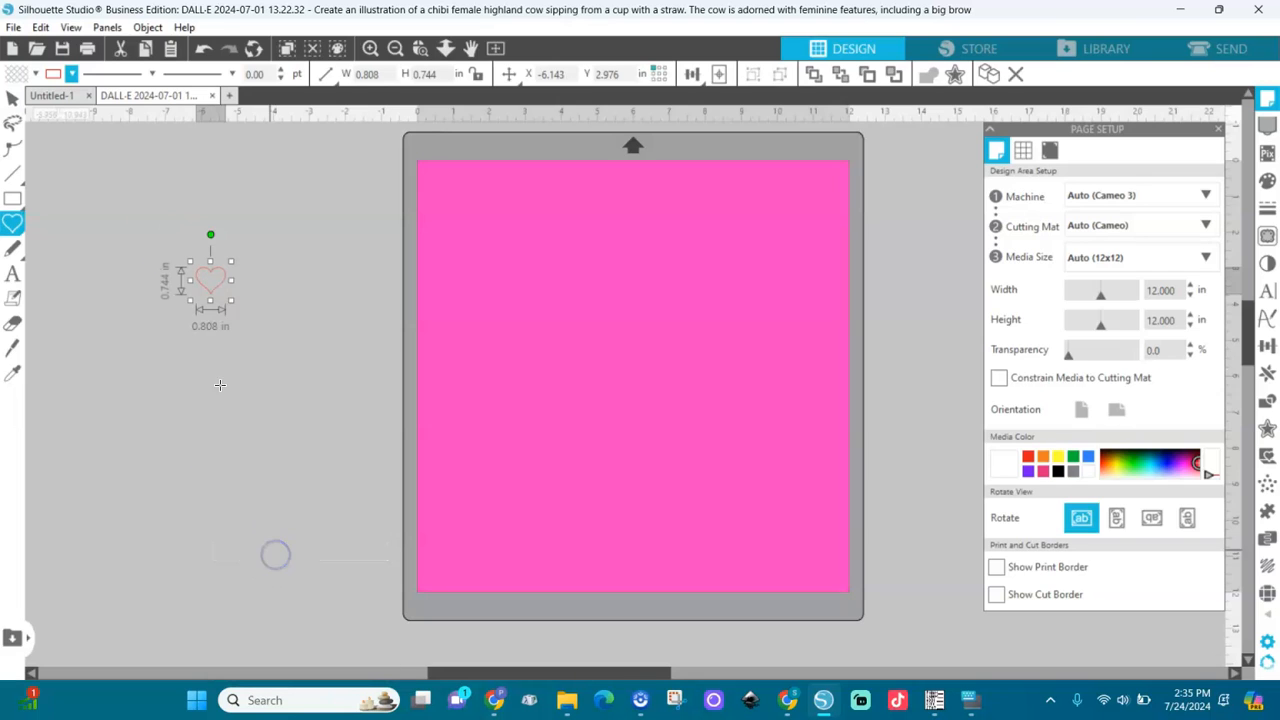
Fill the small heart with white and remove its line color.
left_click(32, 74)
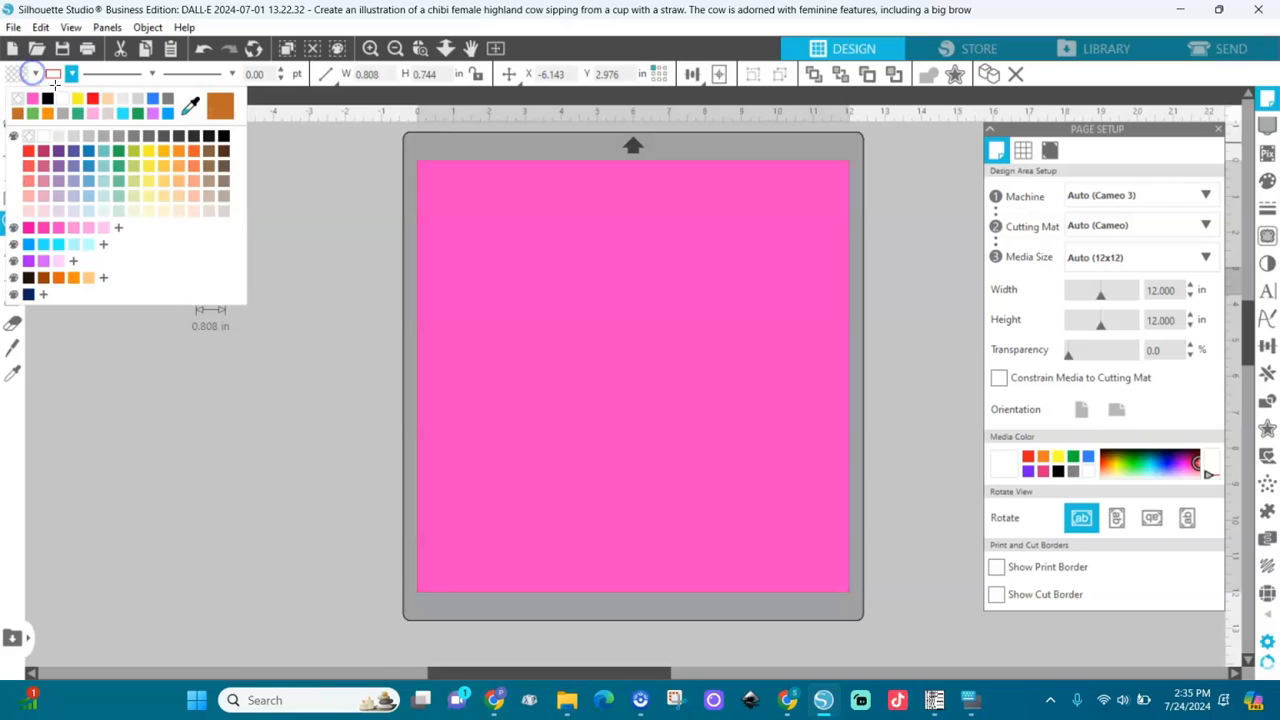
left_click(64, 105)
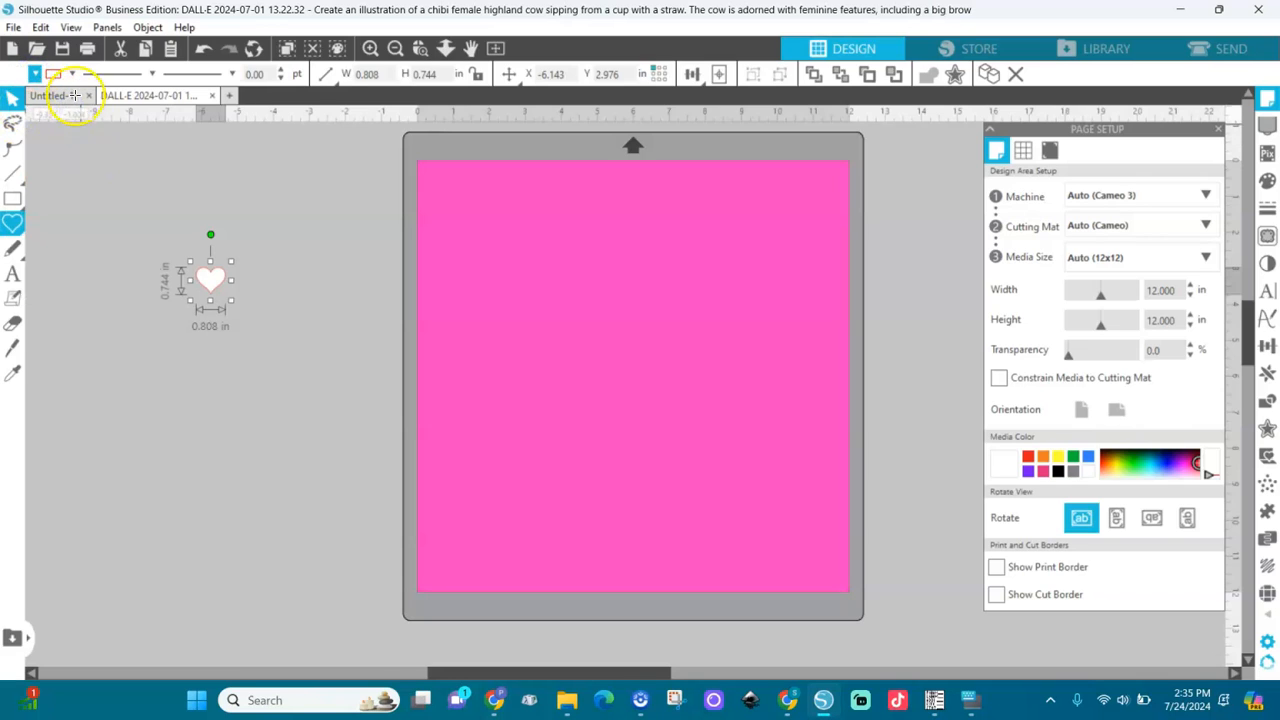
left_click(72, 74)
left_click(77, 102)
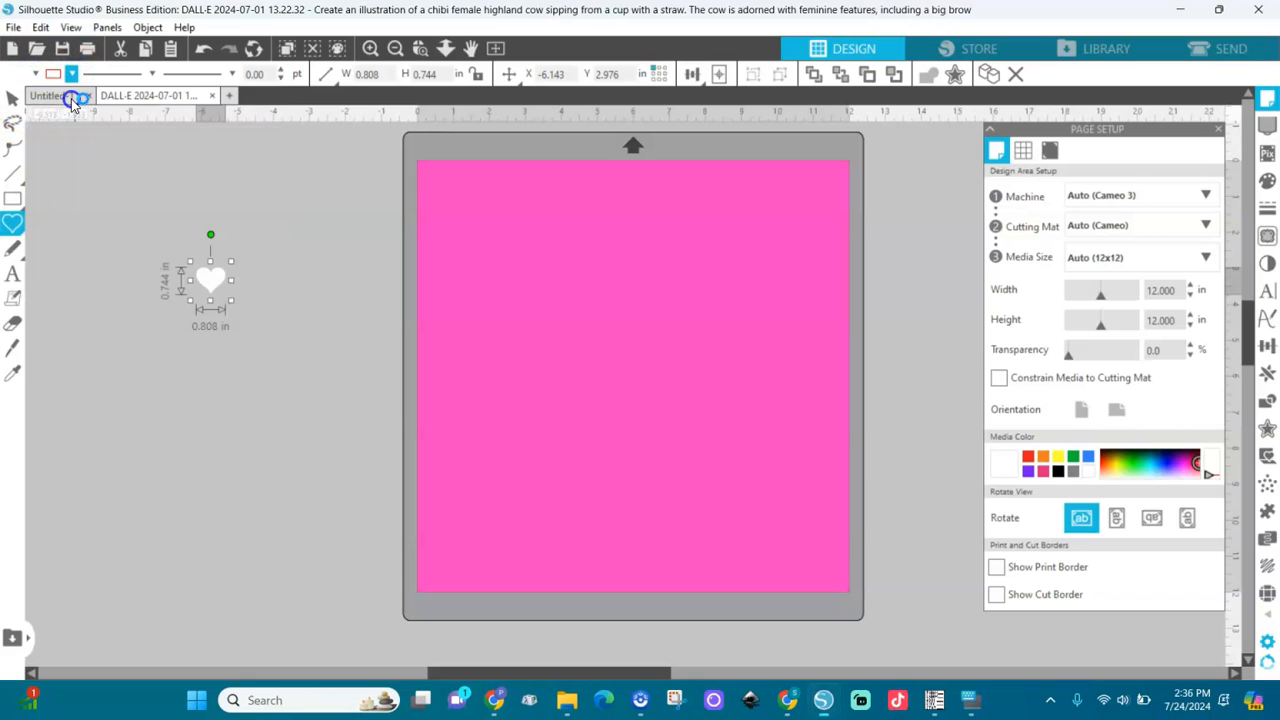
Replicate the white heart with Fill Page so that its copies cover the pink square.
left_click(13, 100)
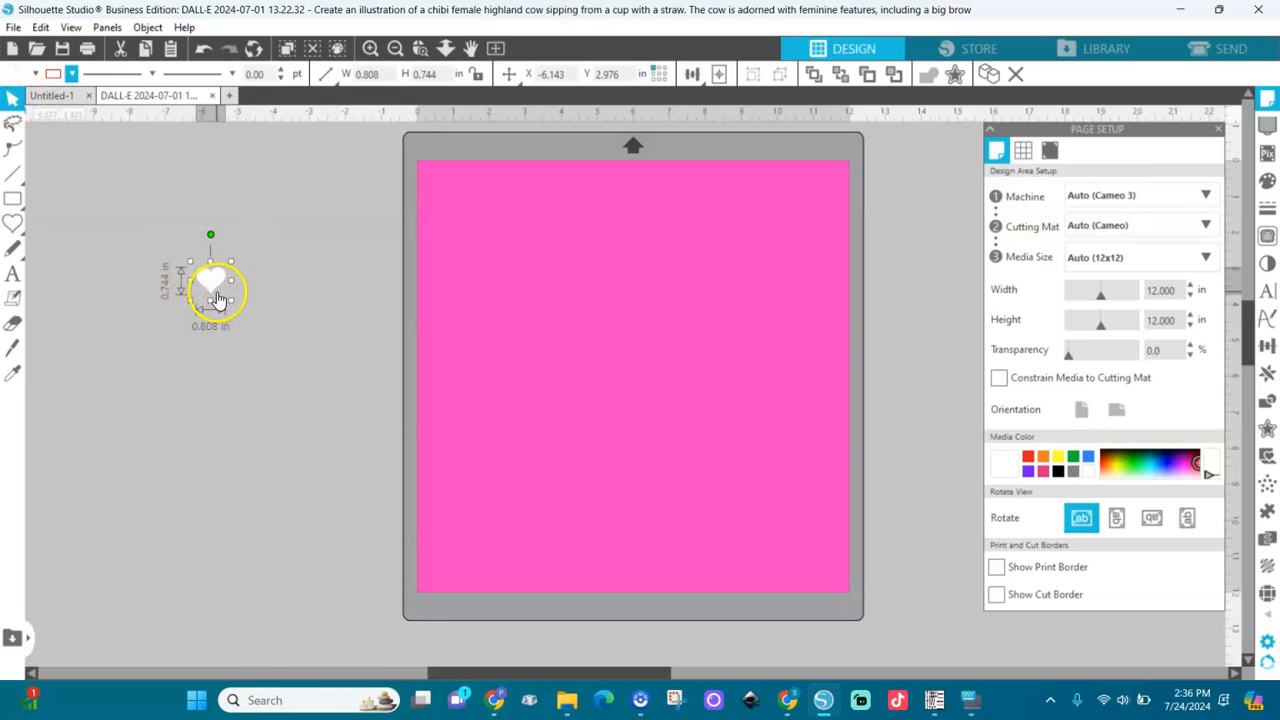
left_click(1265, 375)
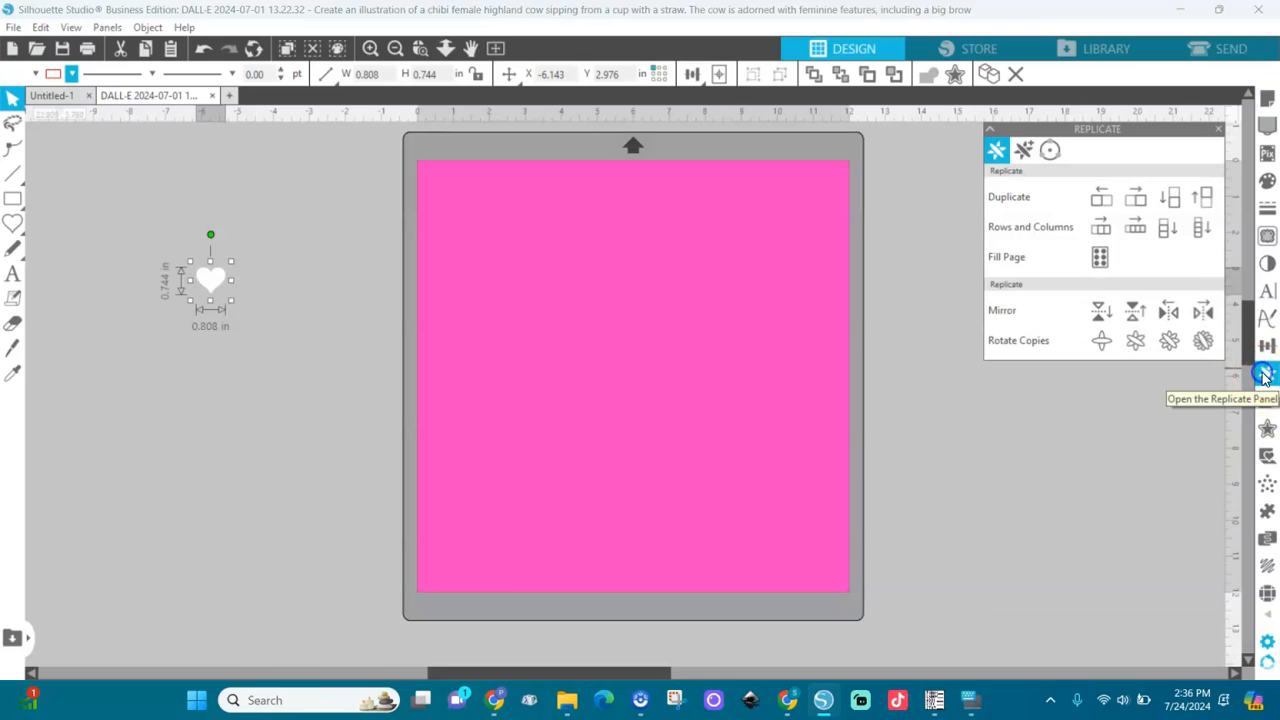
left_click(1100, 258)
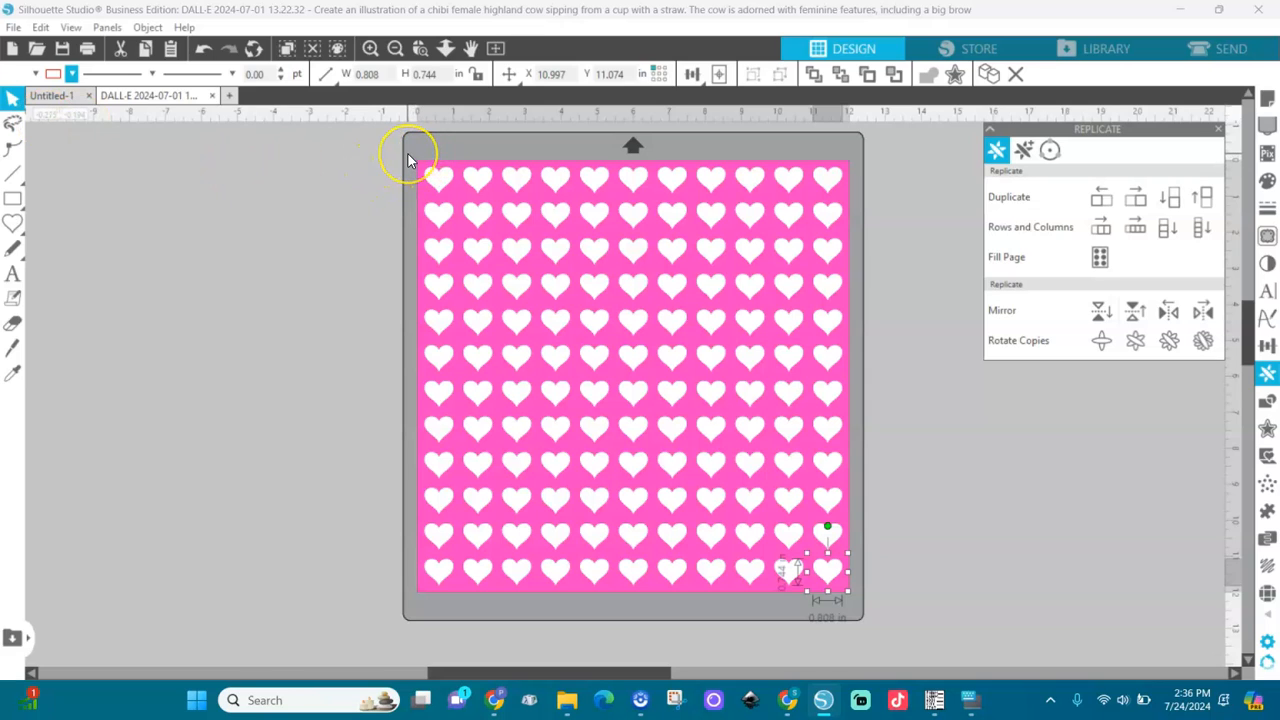
left_click_drag(329, 123, 850, 610)
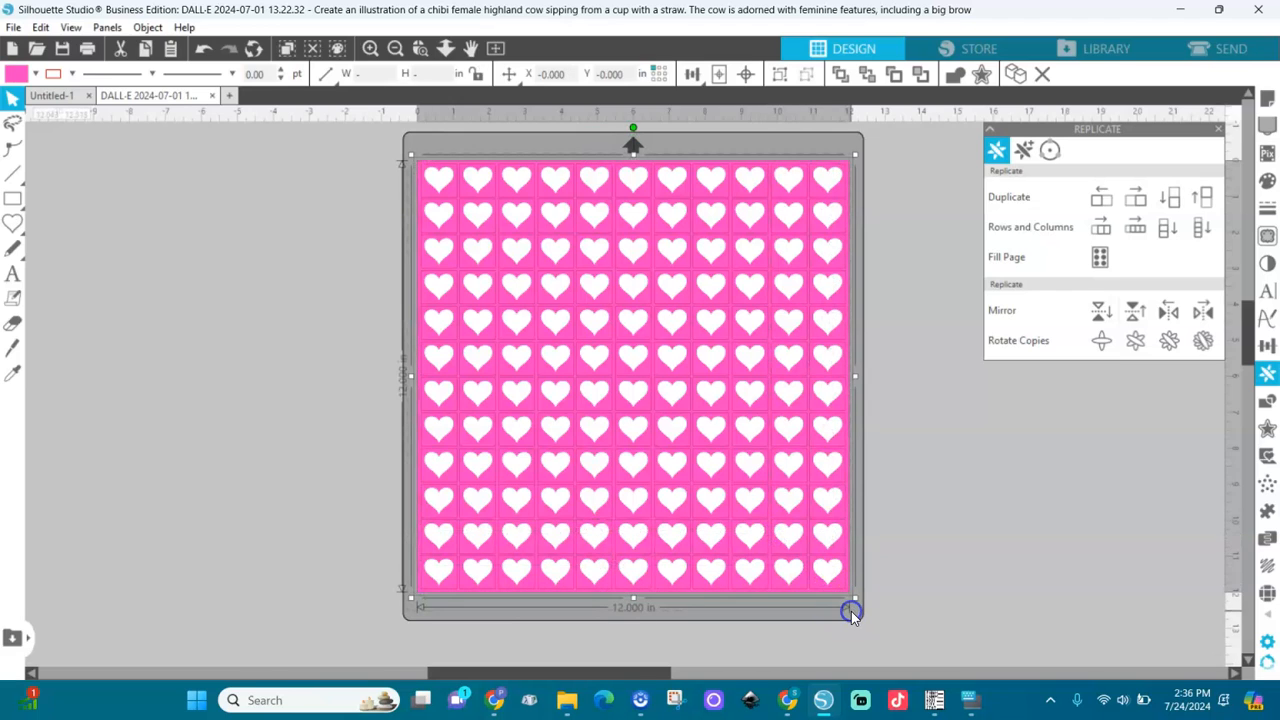
left_click(891, 457)
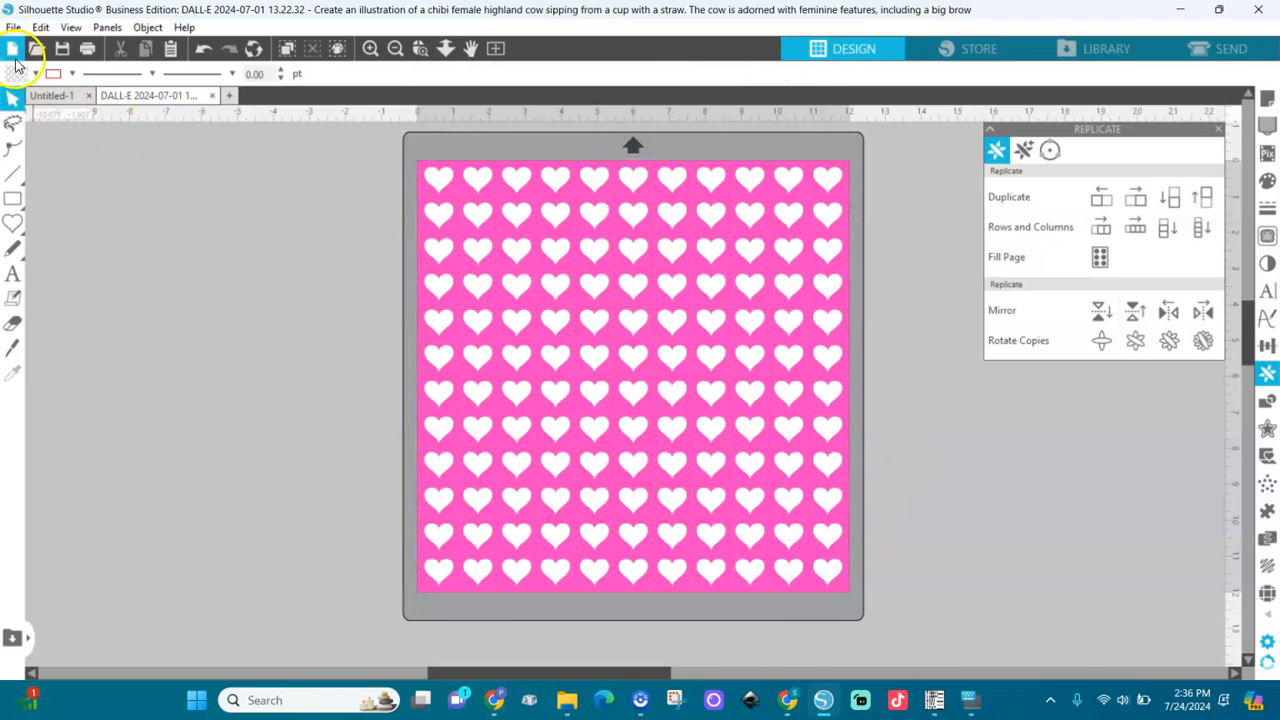
Select all the white hearts by their fill color, RGB (255,255,255), and group them.
left_click(43, 28)
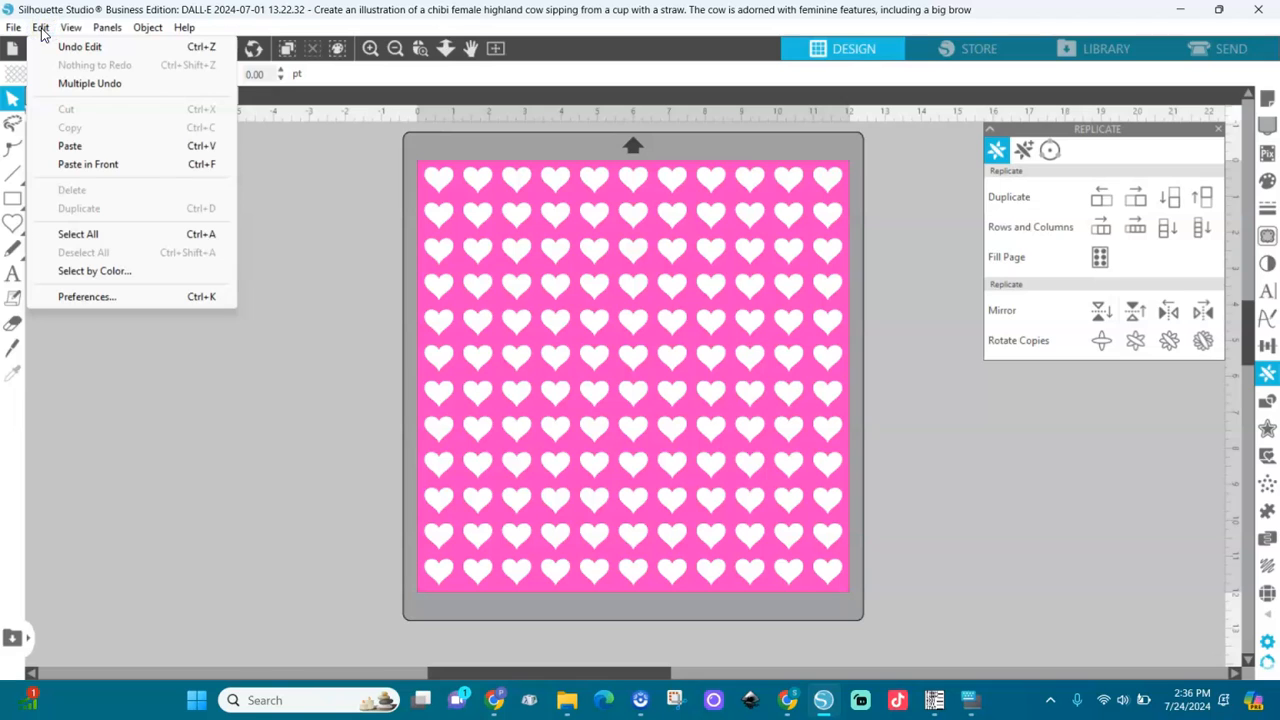
left_click(86, 284)
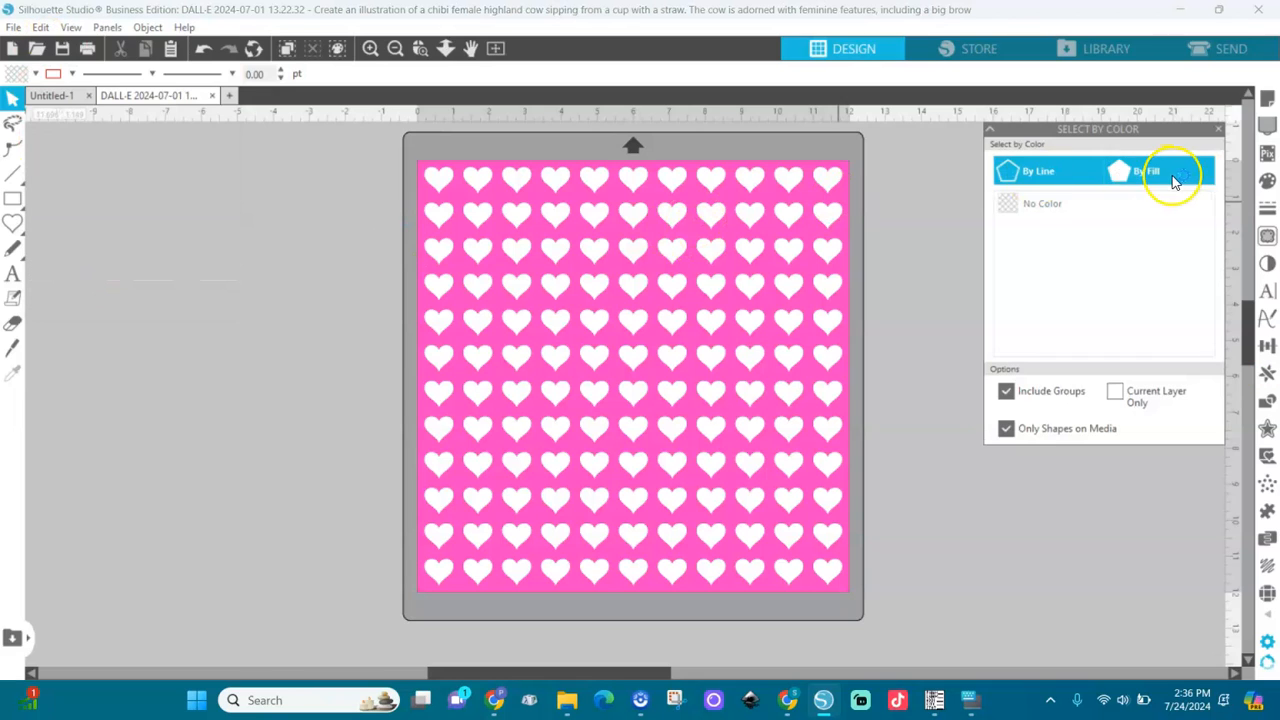
left_click(1145, 173)
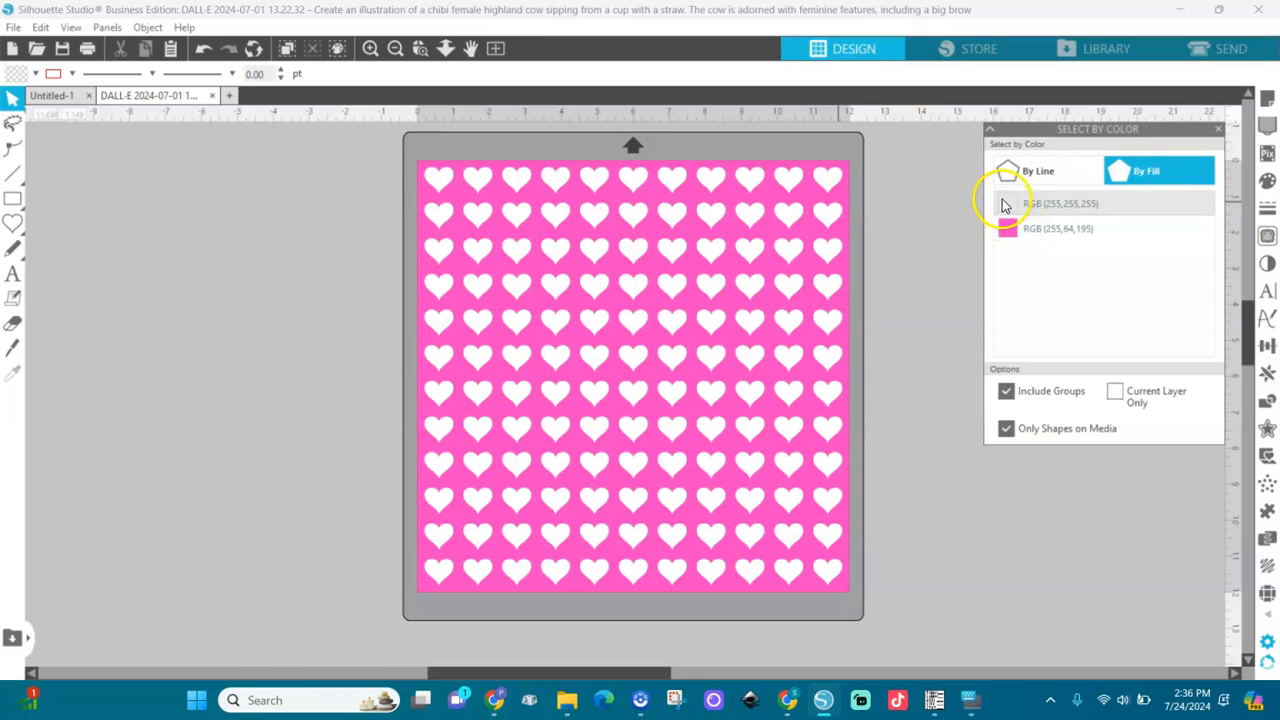
left_click(1003, 203)
left_click(1017, 212)
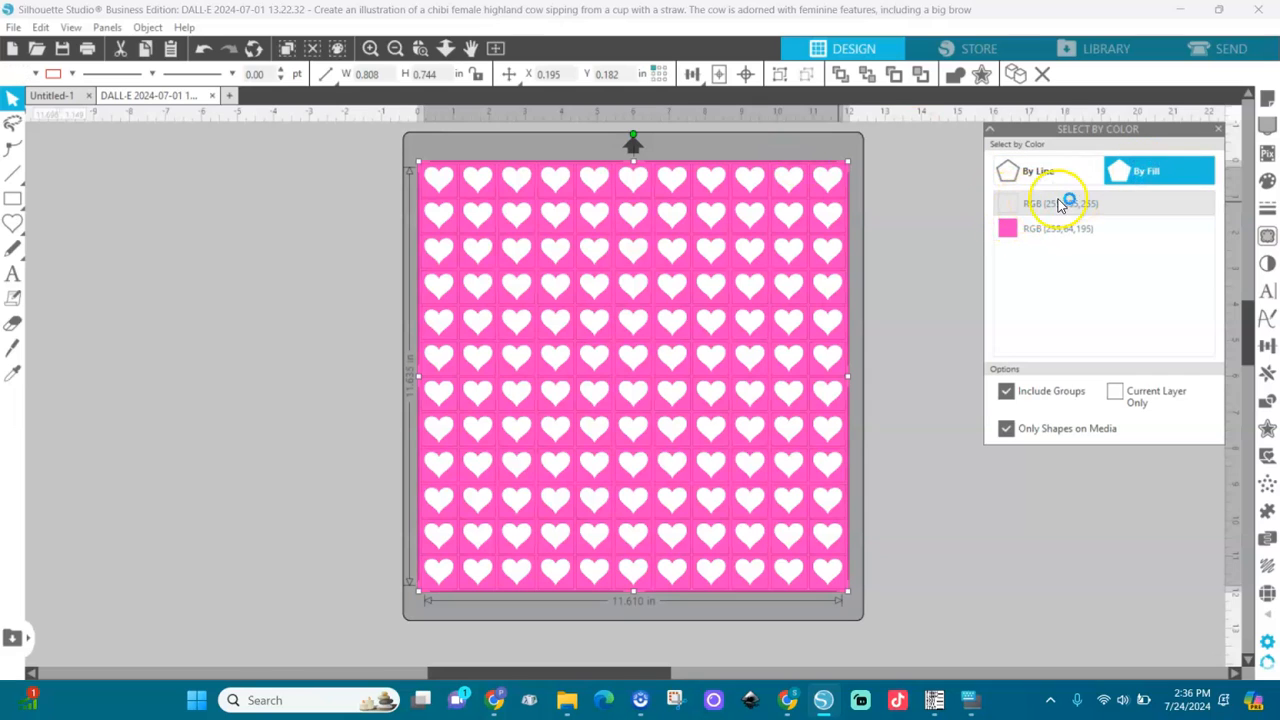
left_click(1028, 206)
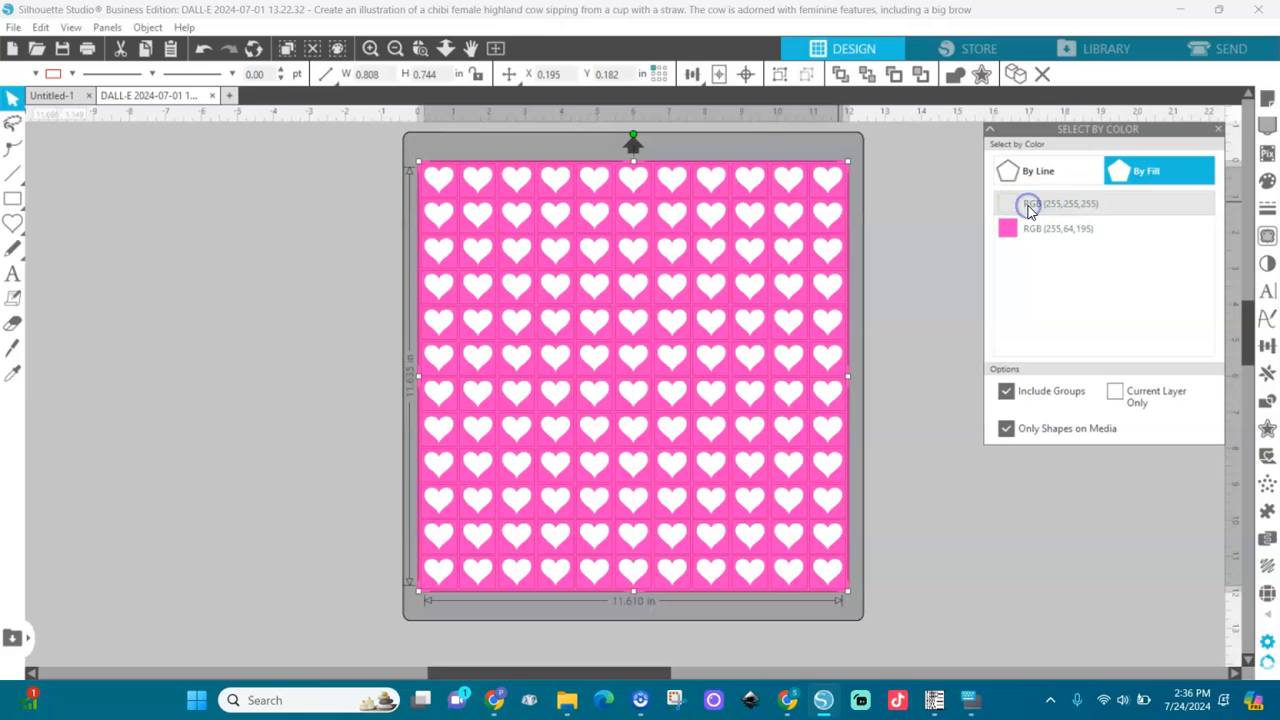
right_click(272, 212)
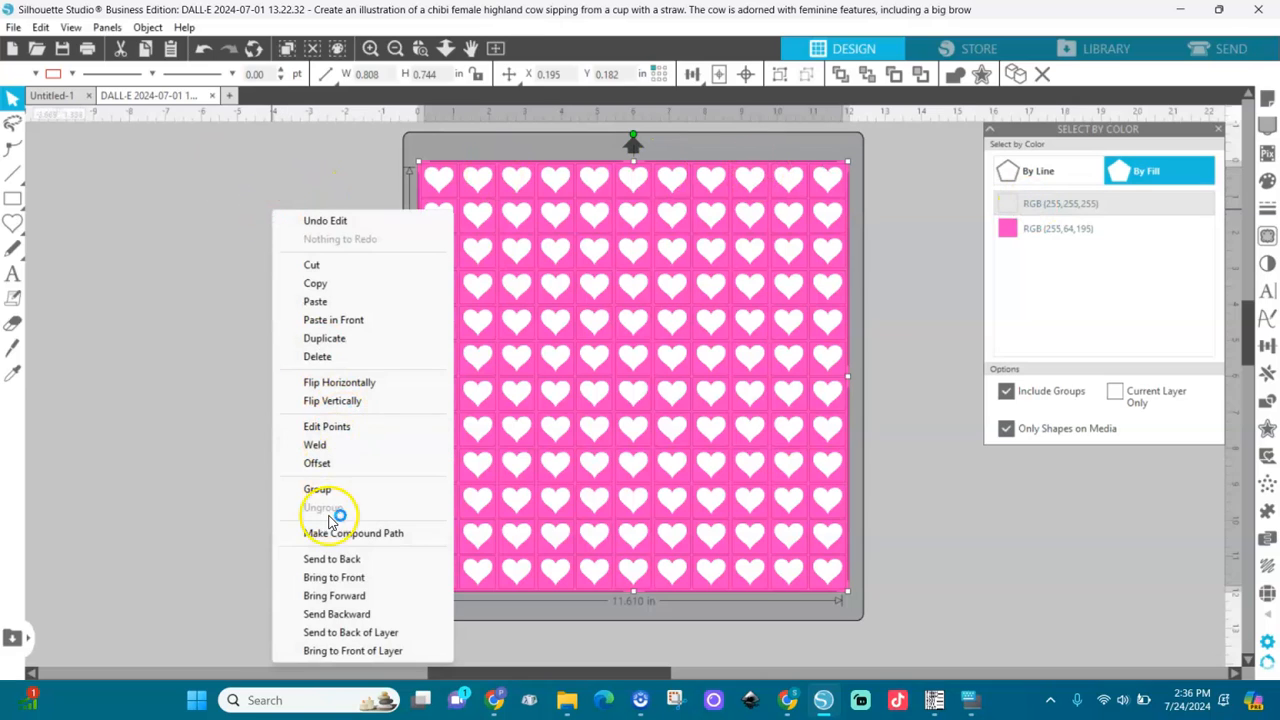
left_click(322, 489)
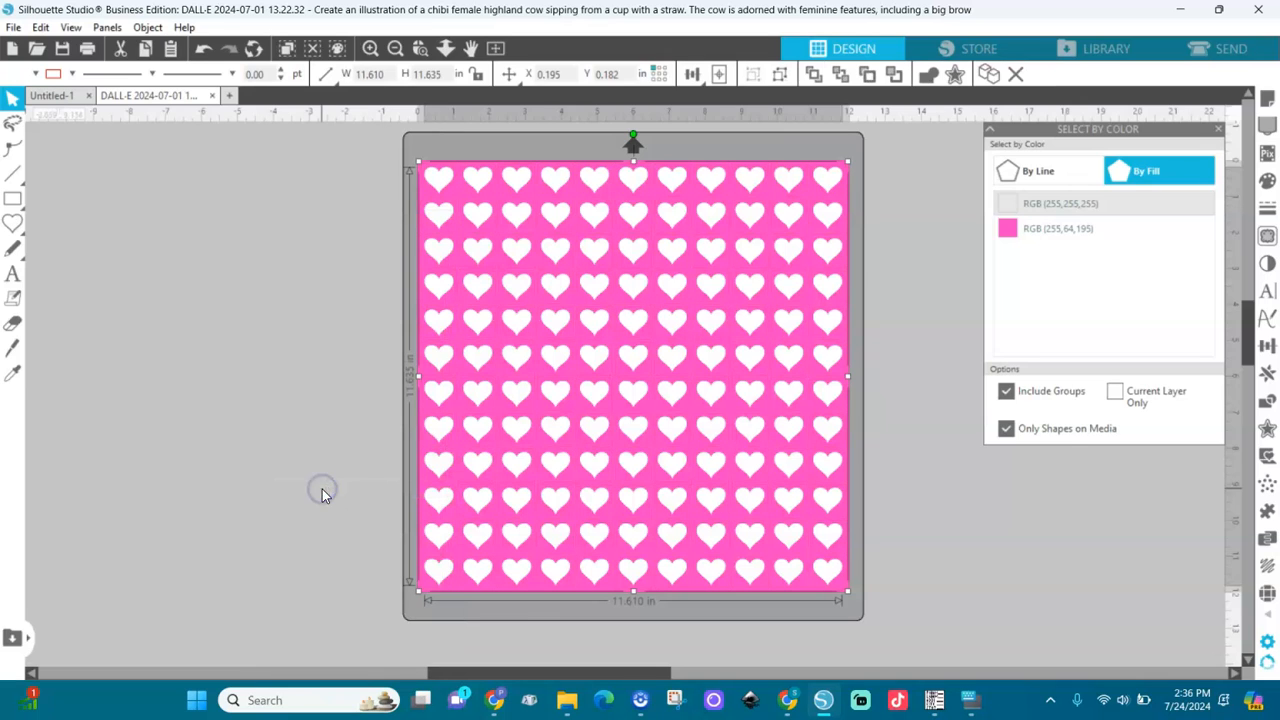
left_click_drag(829, 329, 691, 334)
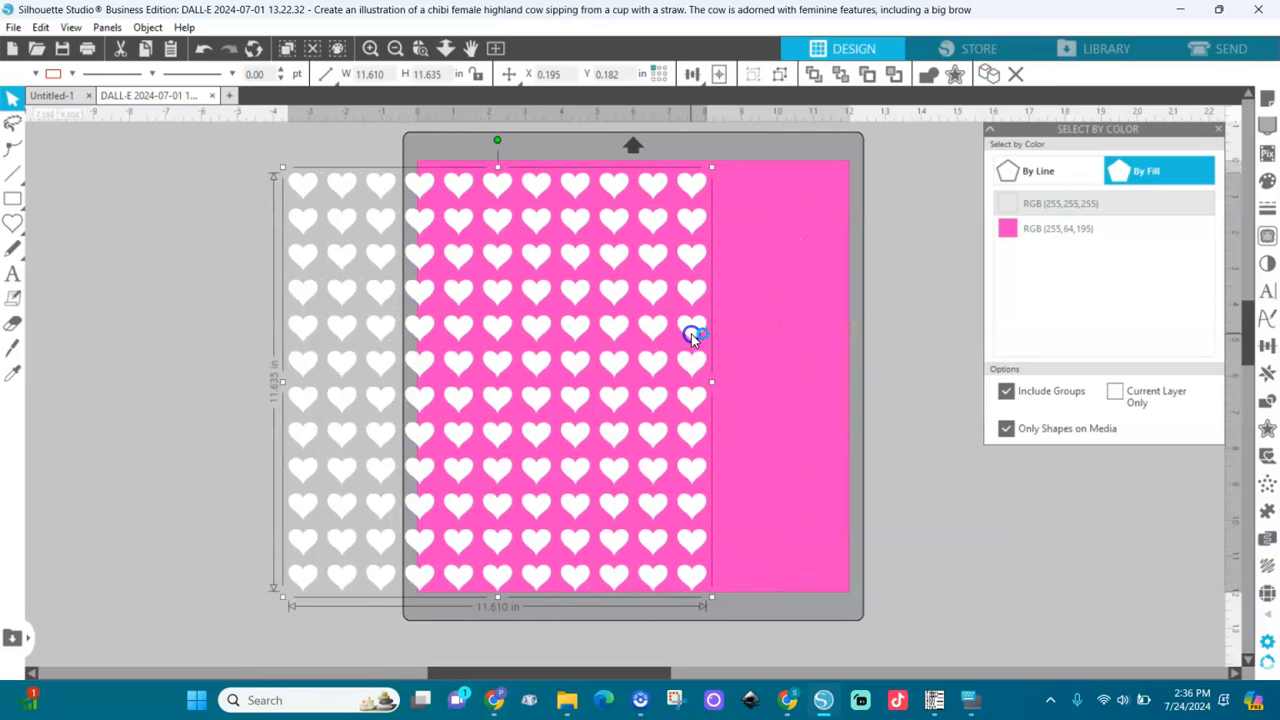
key("ctrl+z")
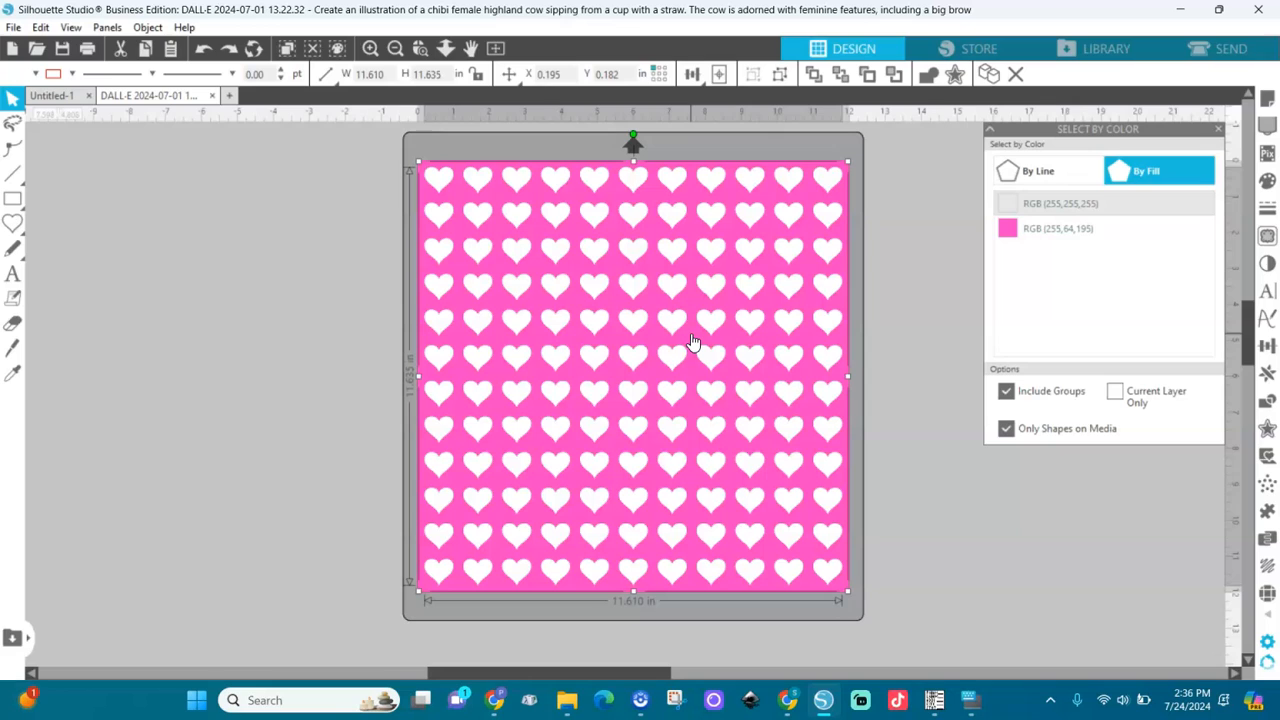
Save the patterned sheet to the hard drive's Downloads folder as a PNG named Heart pink, exported at 300 dots per inch.
left_click(12, 28)
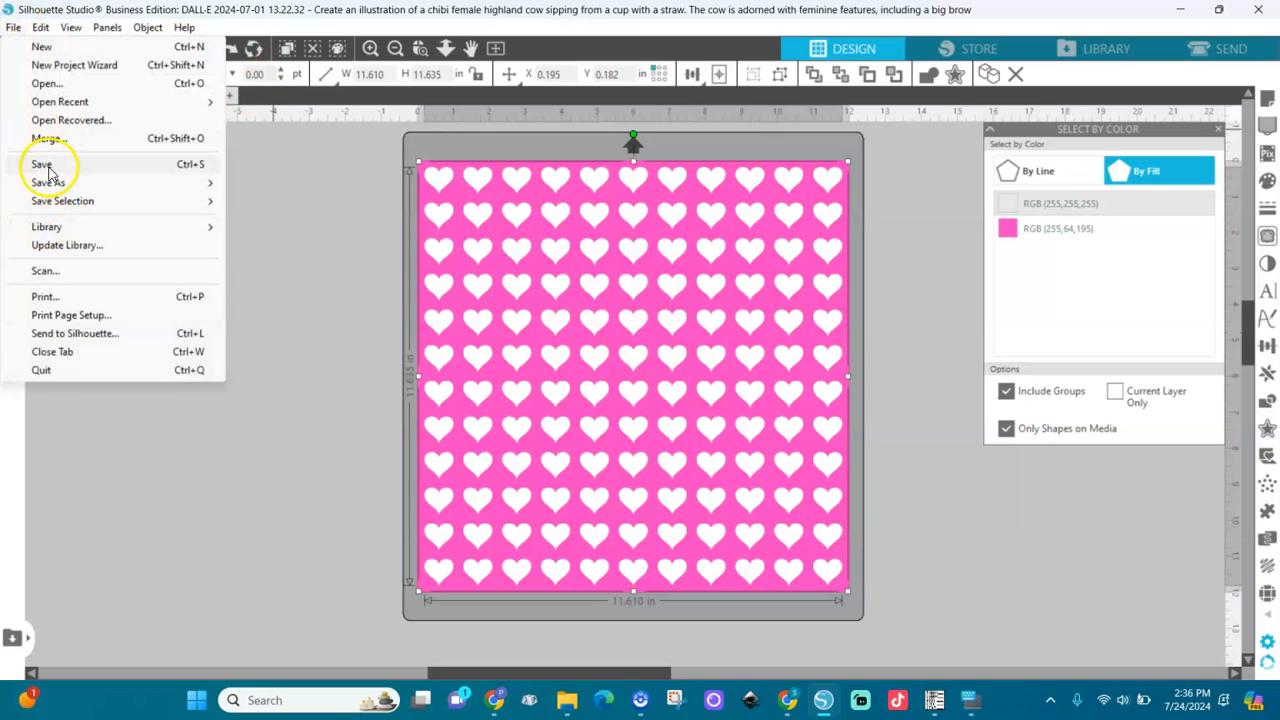
mouse_move(200, 183)
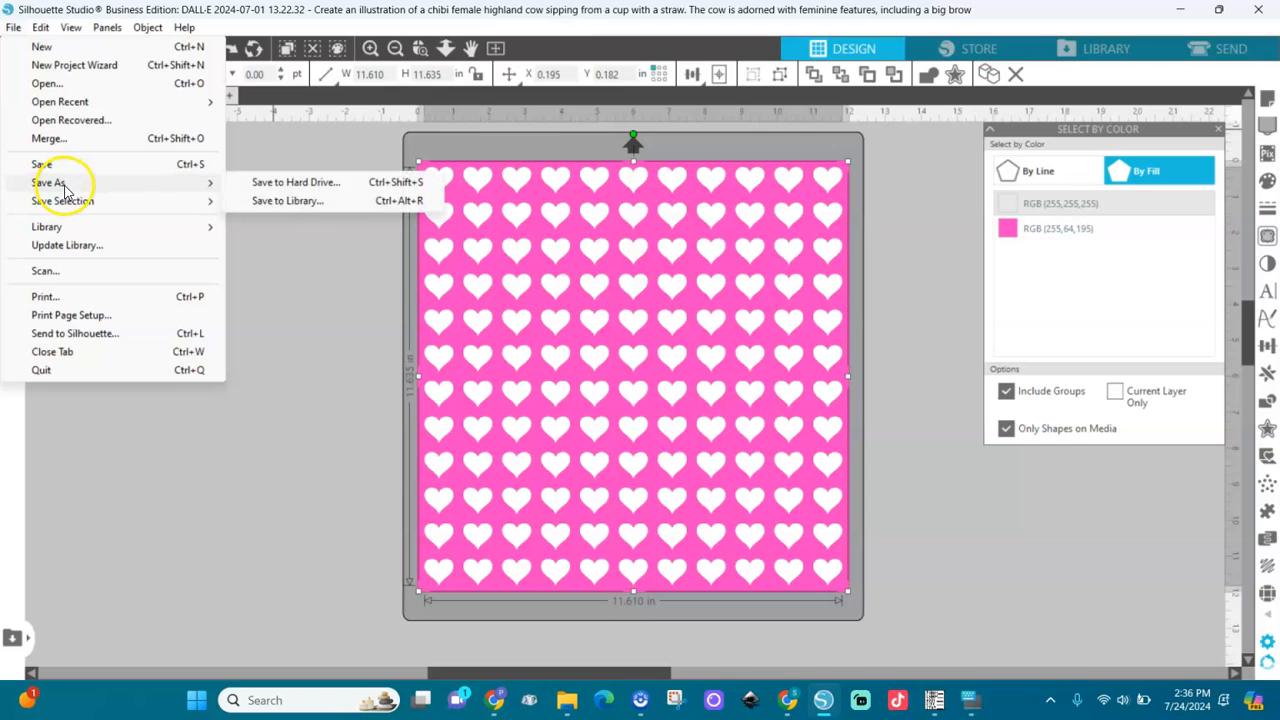
left_click(262, 185)
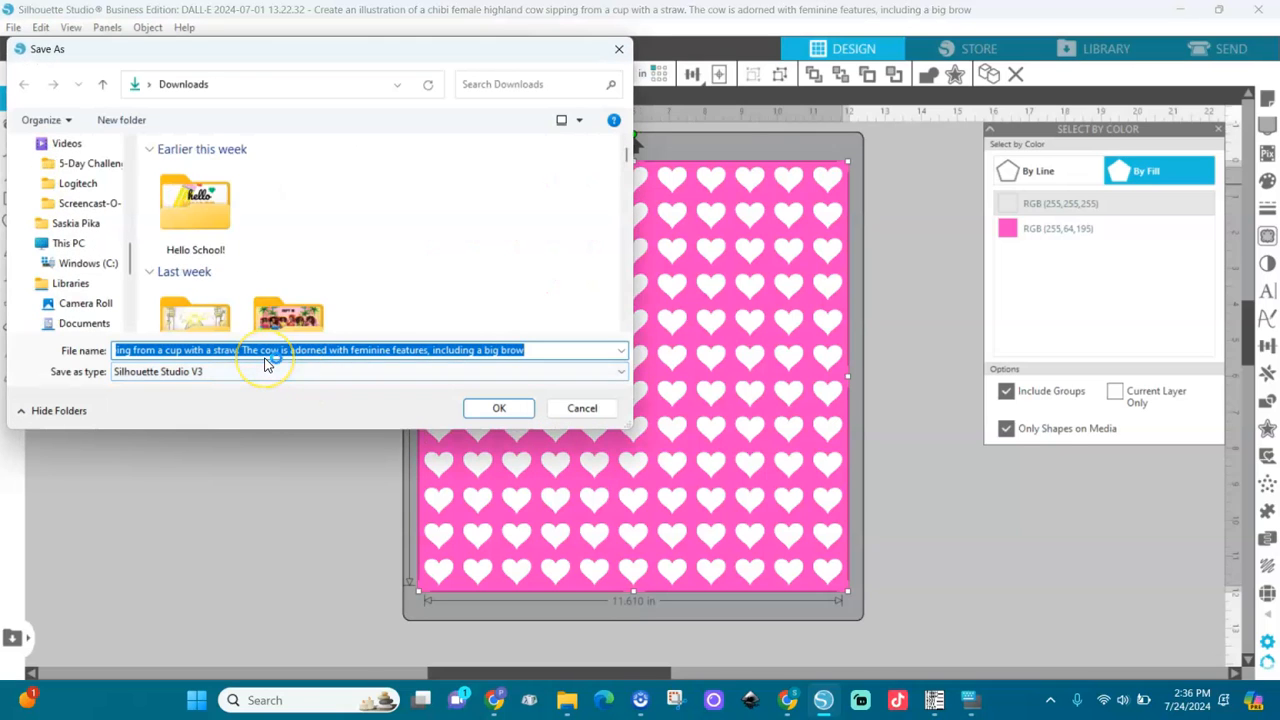
type("Heart ")
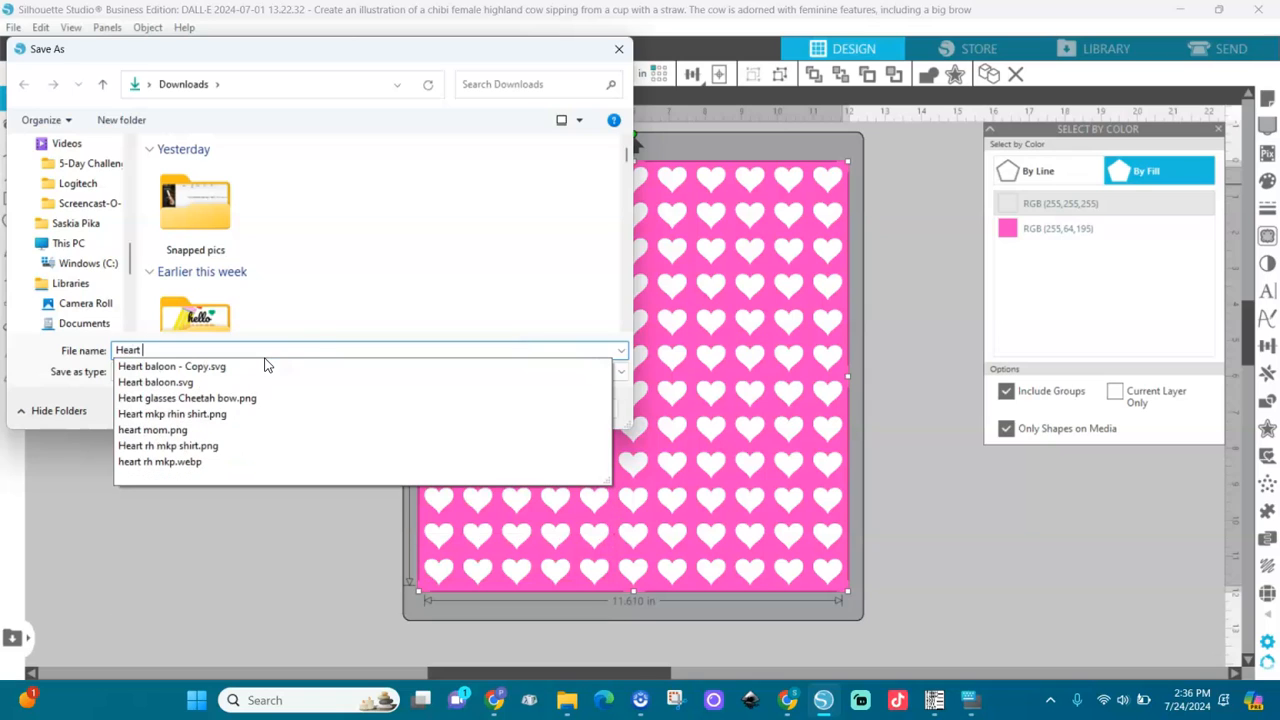
type("pink")
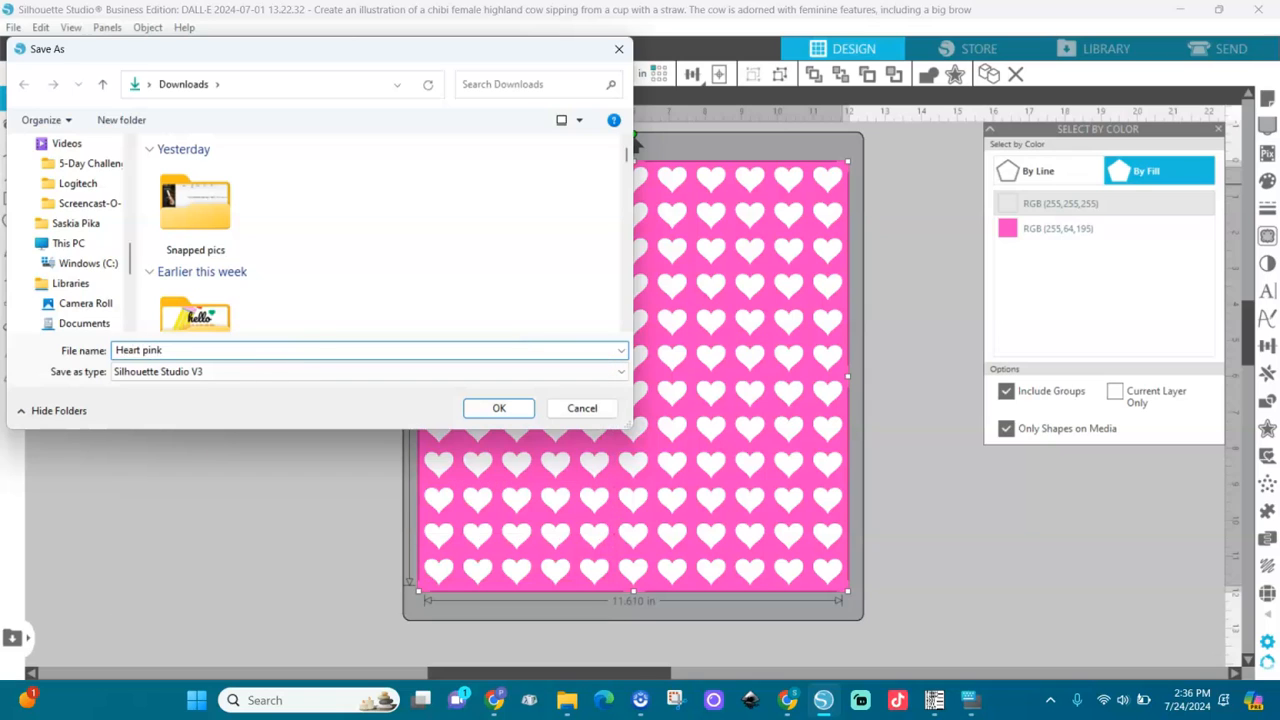
left_click(286, 371)
left_click(216, 428)
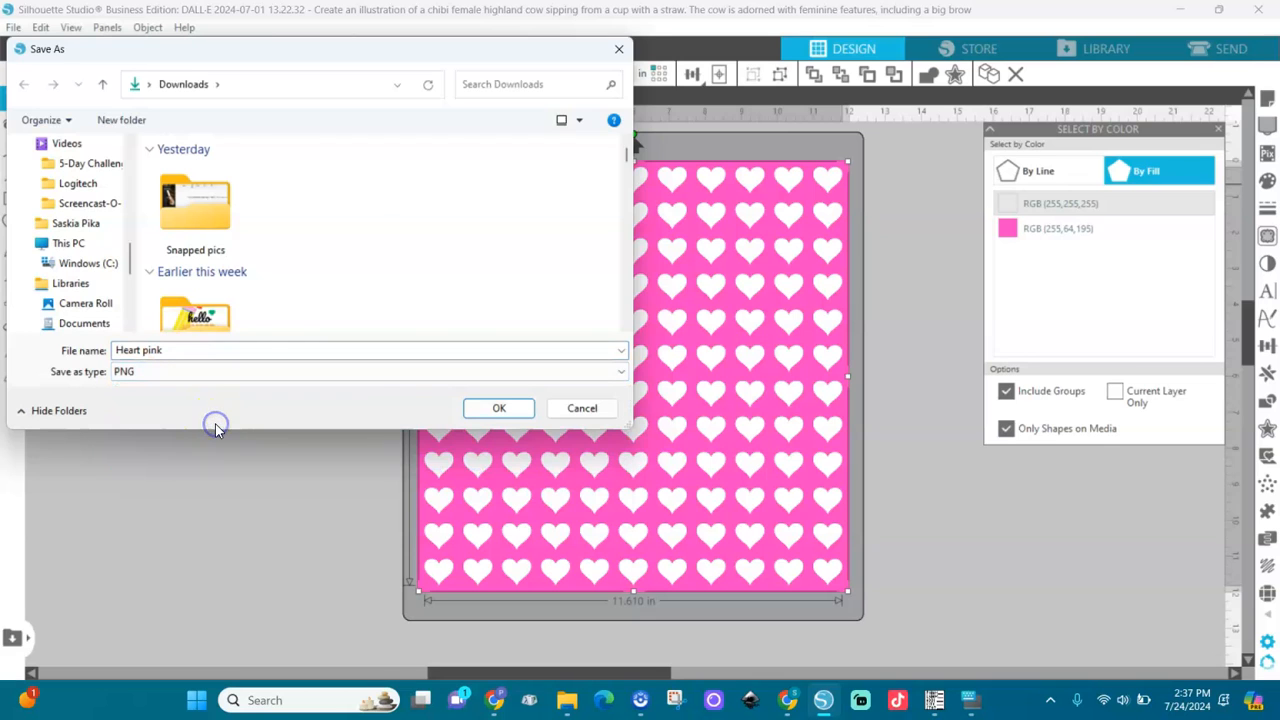
left_click(491, 408)
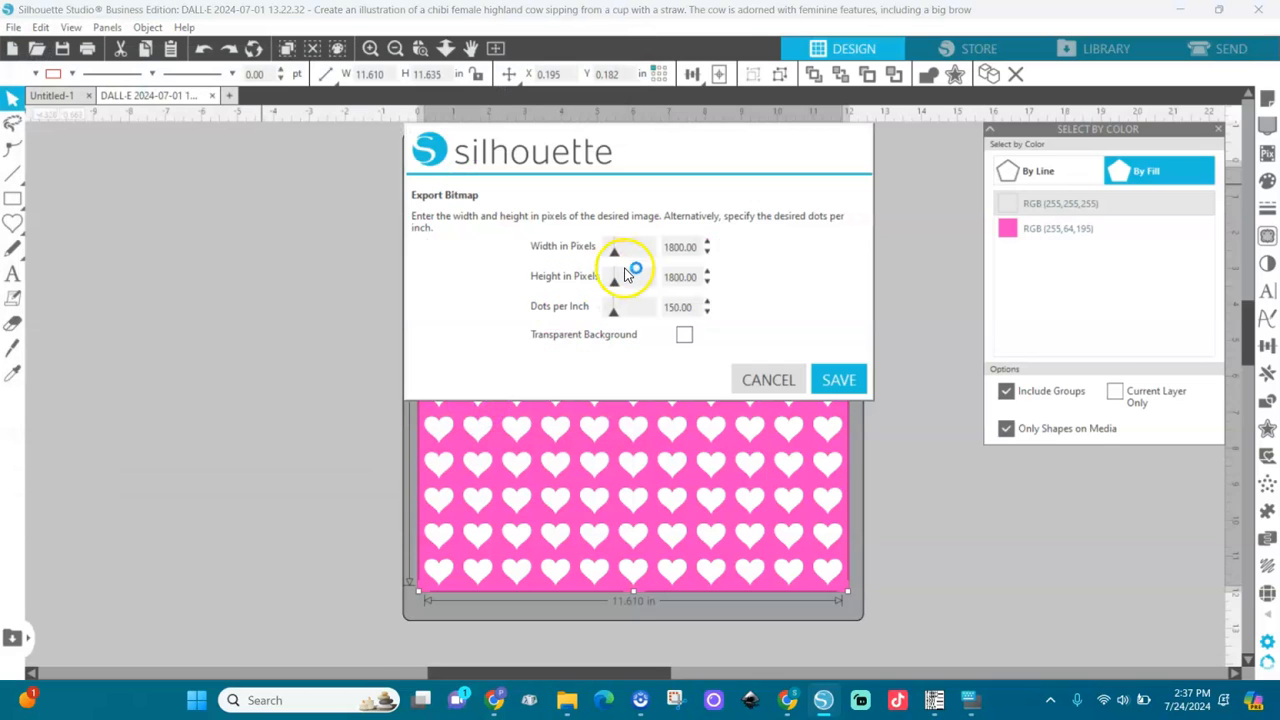
left_click(693, 306)
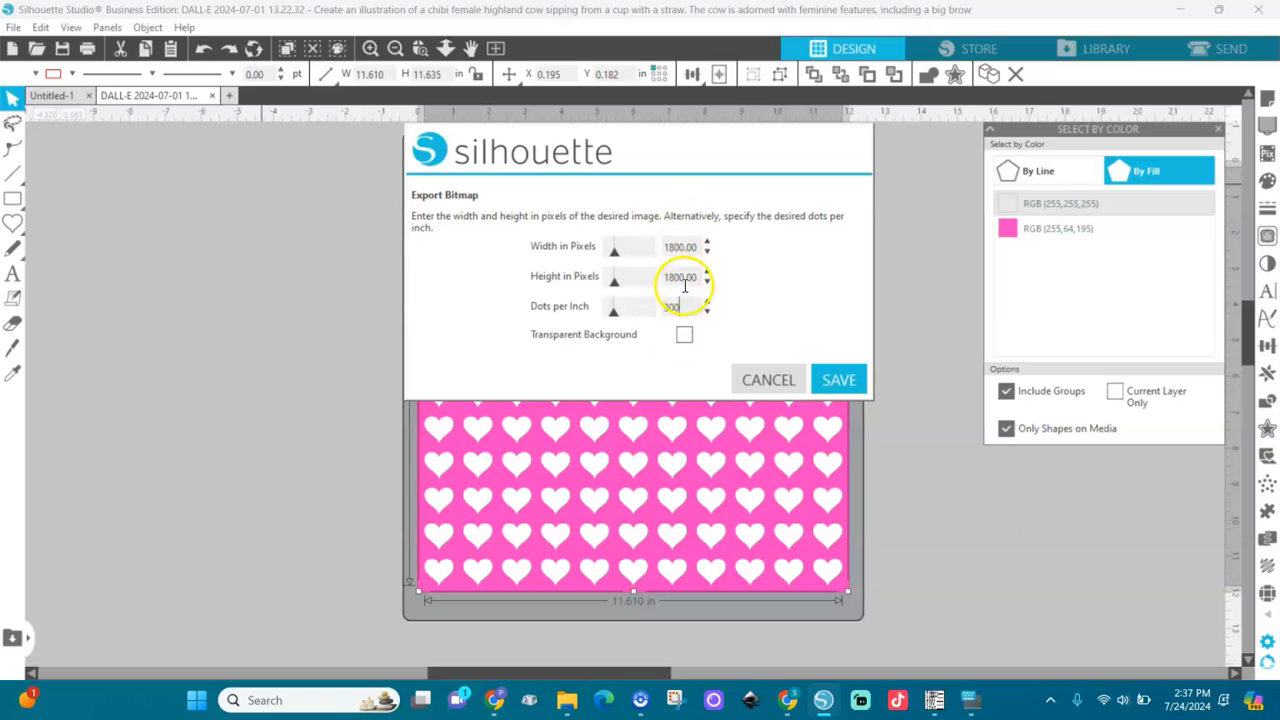
left_click(834, 381)
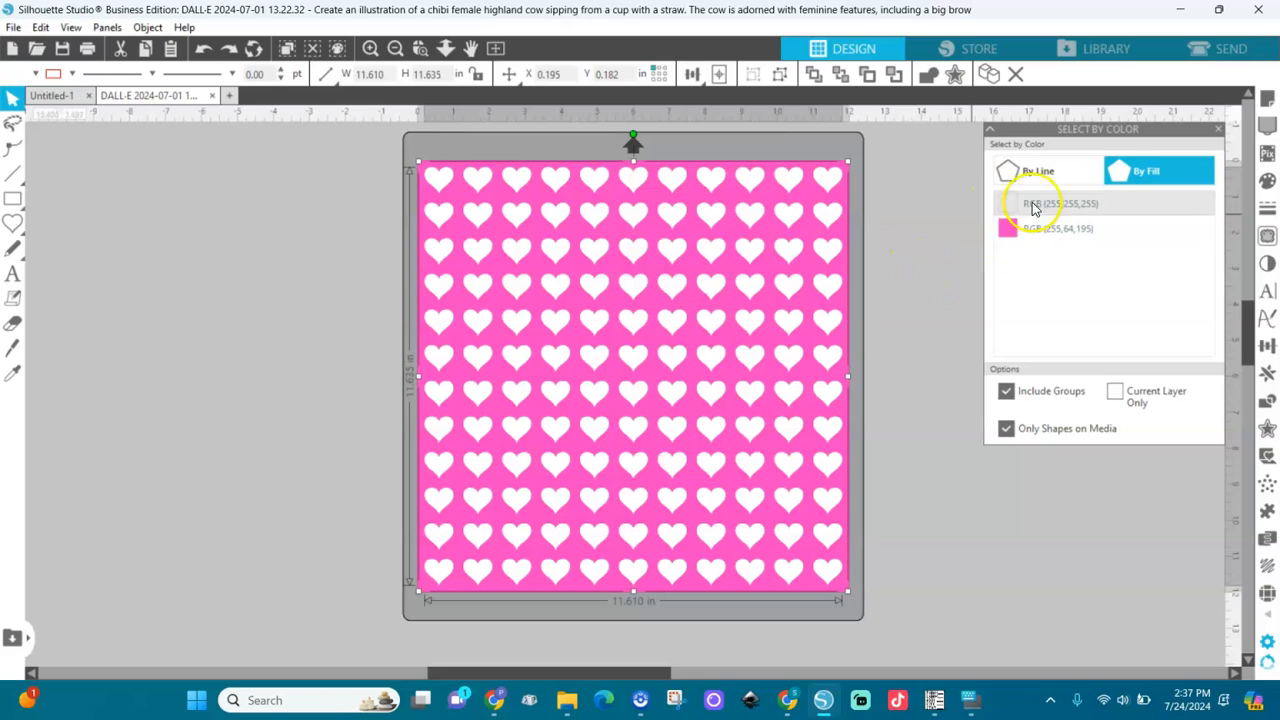
Select the pink background square by its fill color, RGB (255,64,195), and fill it with red, RGB (237,37,43).
left_click(1045, 230)
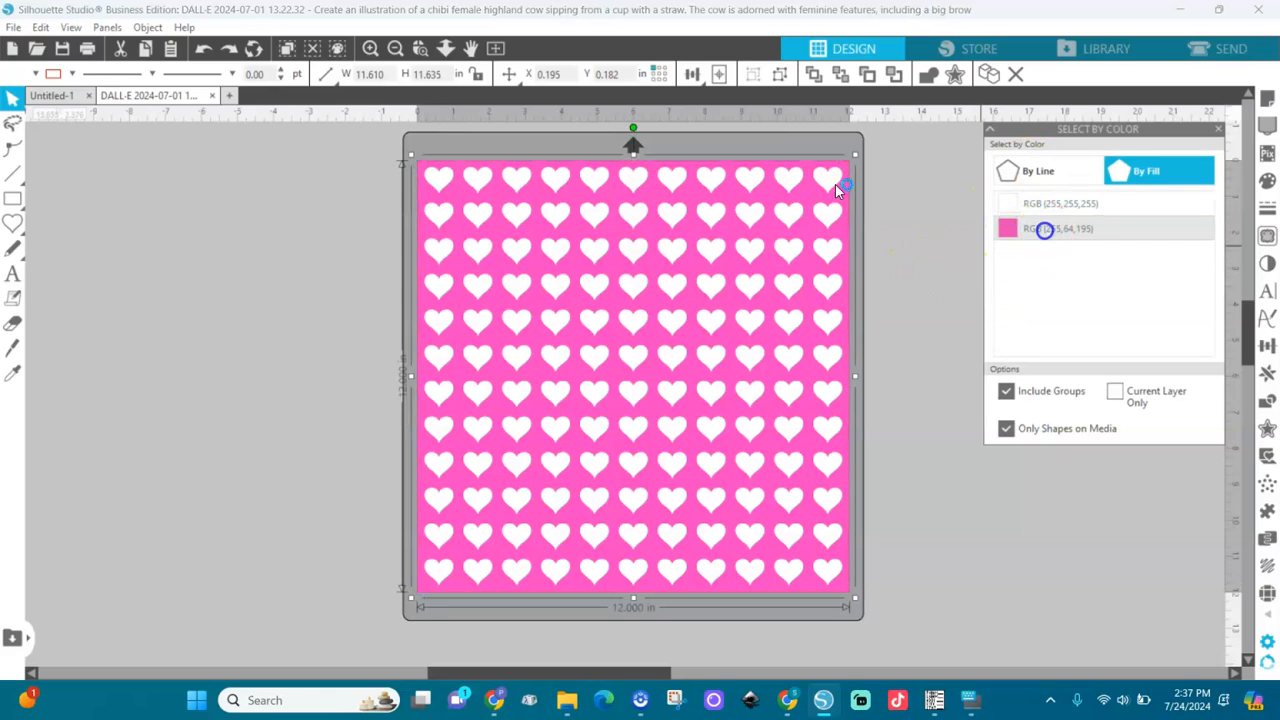
left_click(32, 76)
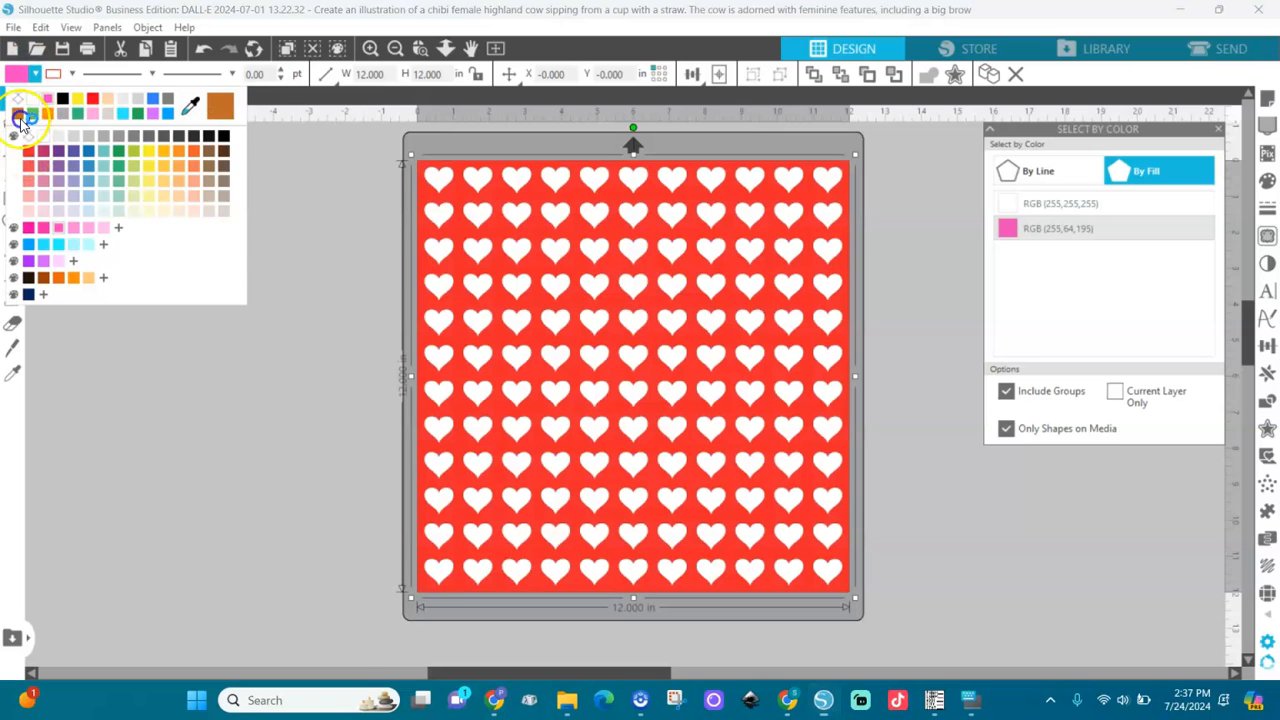
left_click(28, 150)
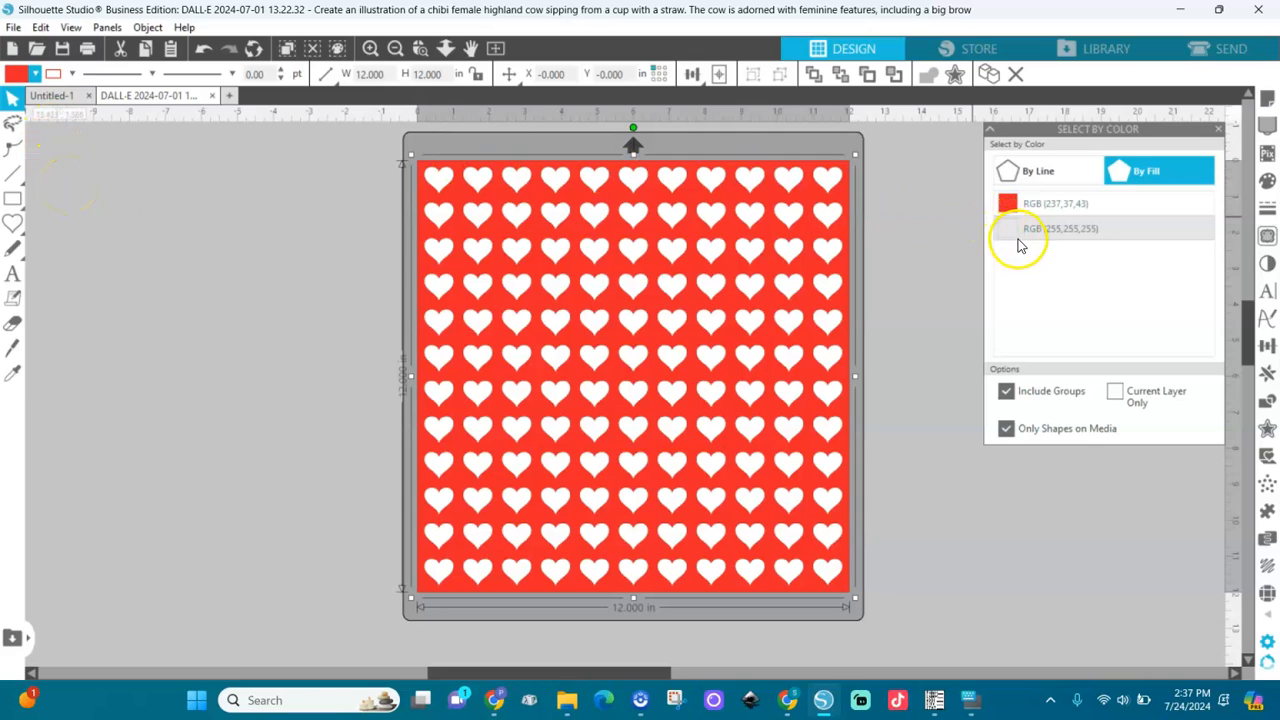
Select the red background square by its fill color and change its fill to green, RGB (35,169,84).
left_click(1022, 205)
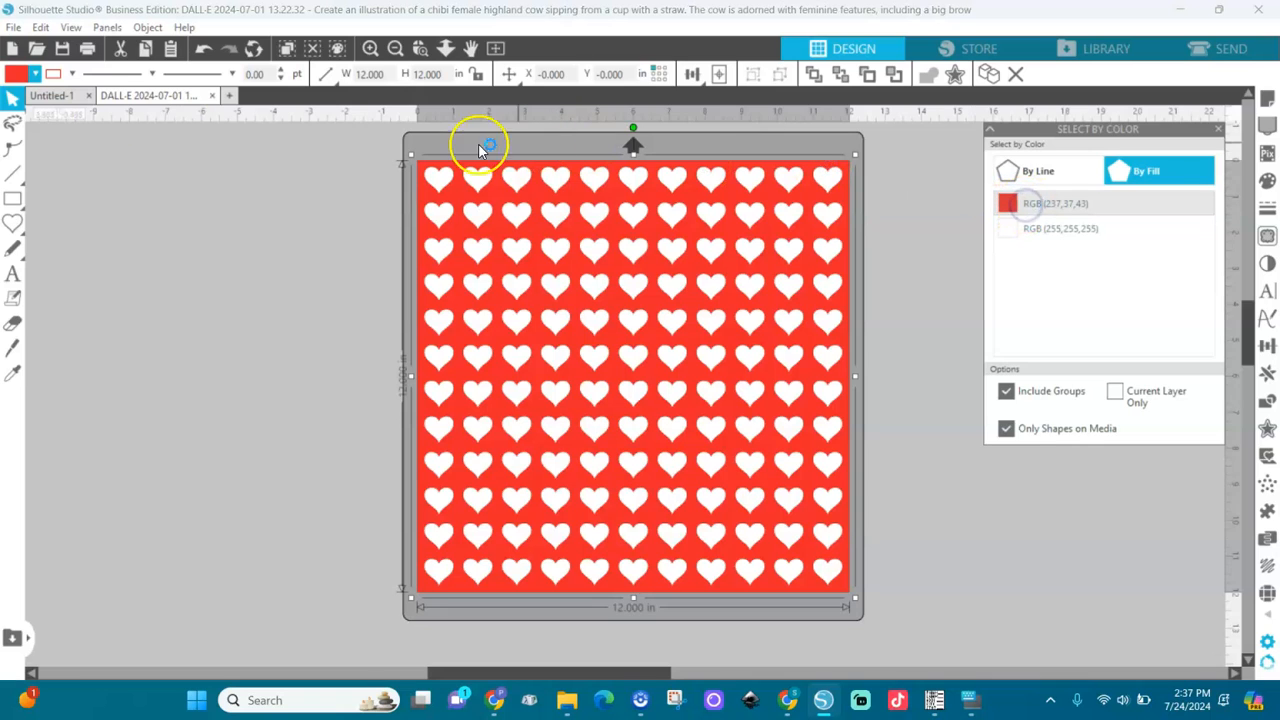
left_click(36, 75)
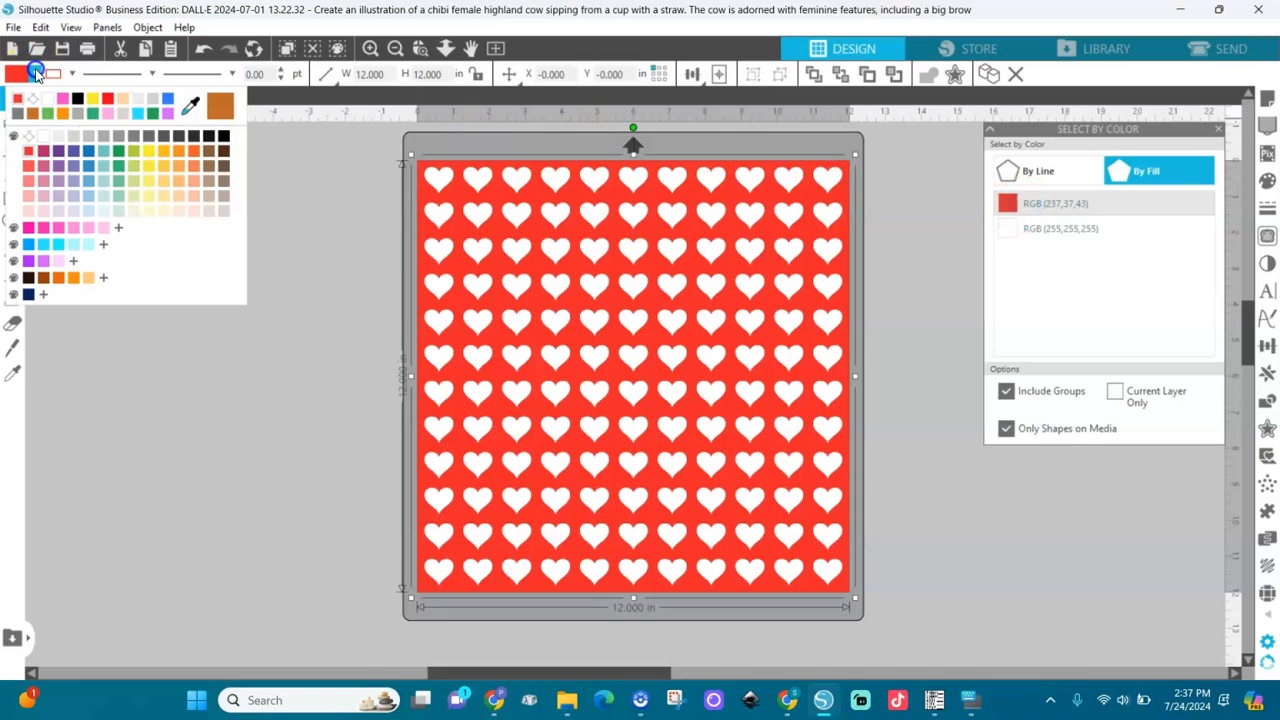
left_click(118, 156)
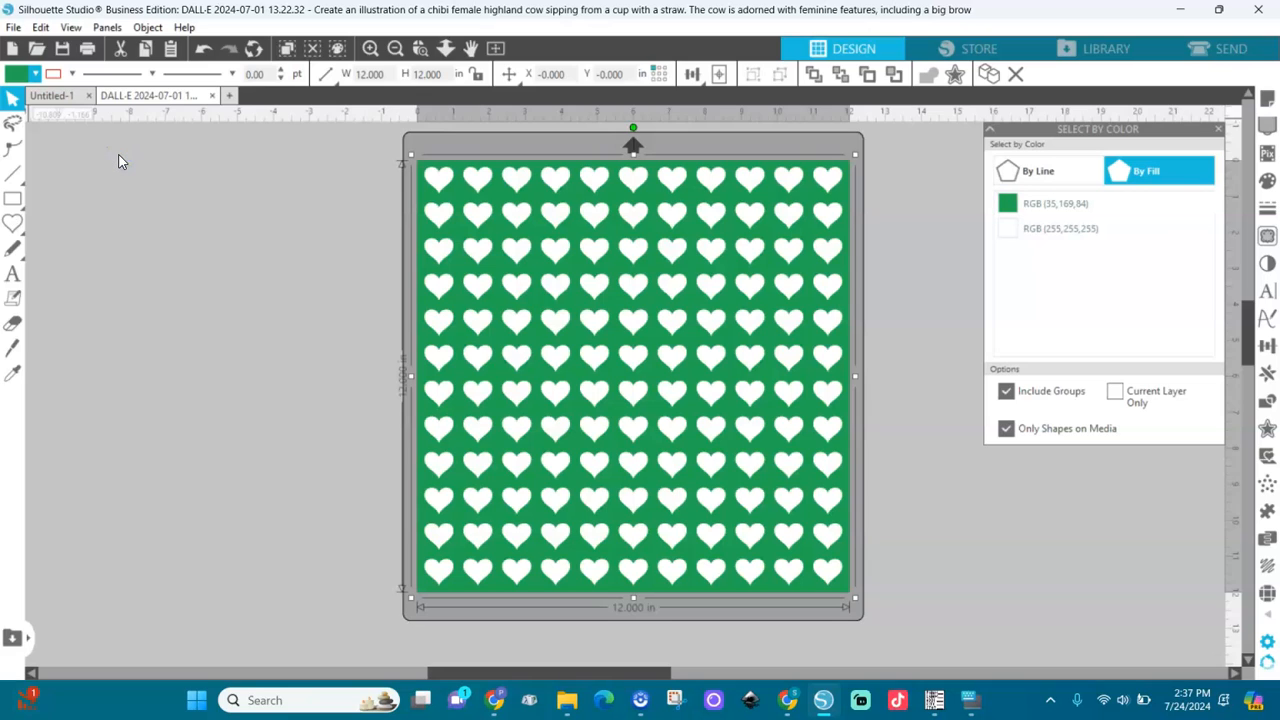
Select the green background square by its fill color and change its fill to blue, RGB (51,128,249).
left_click(1035, 203)
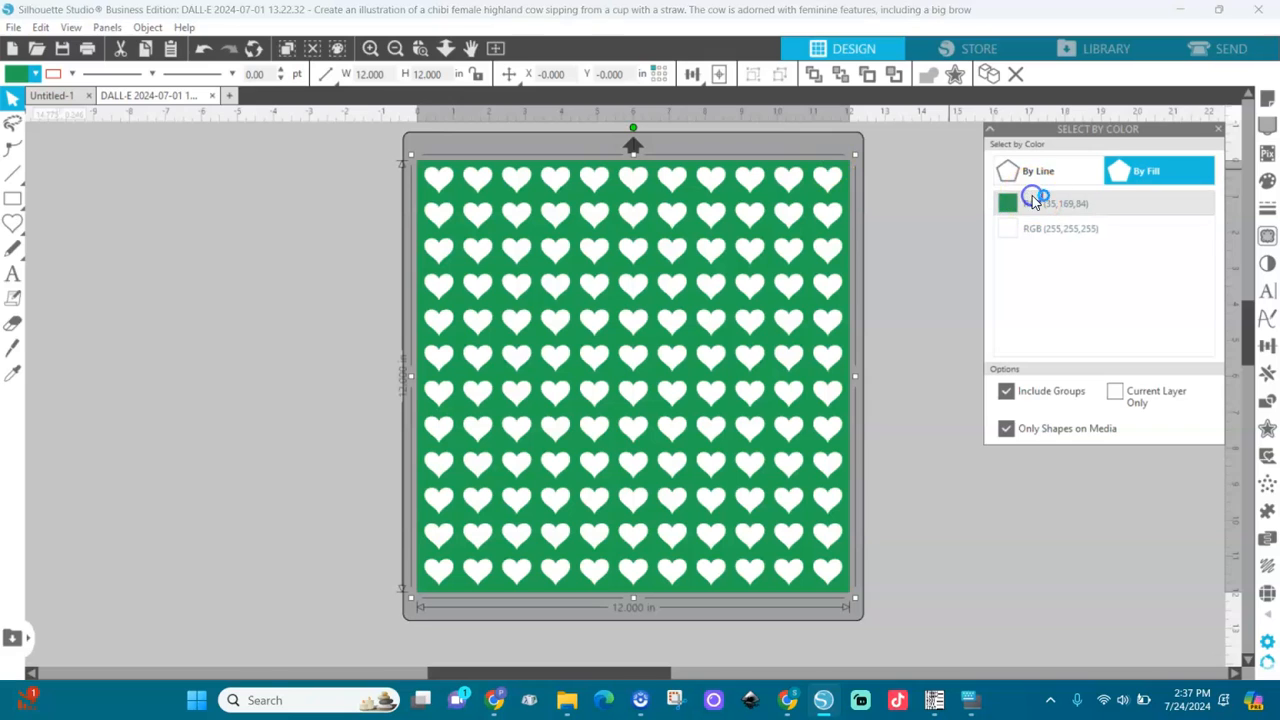
left_click(33, 75)
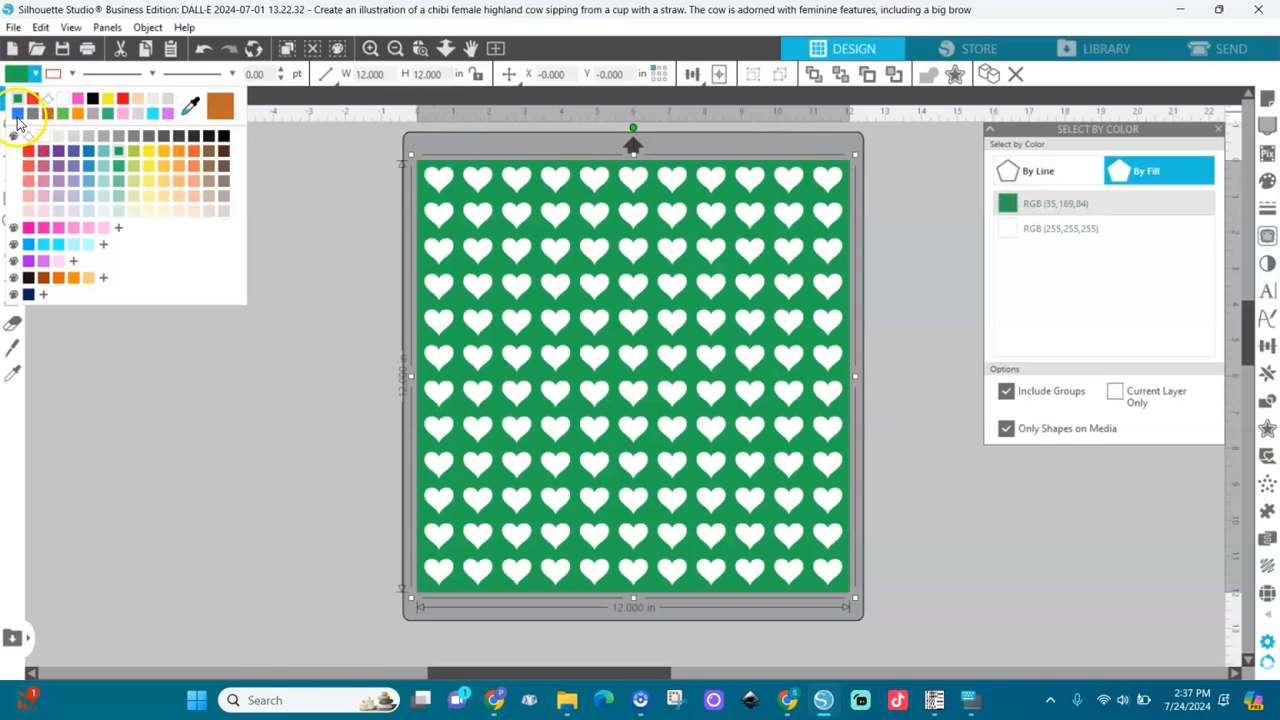
left_click(14, 97)
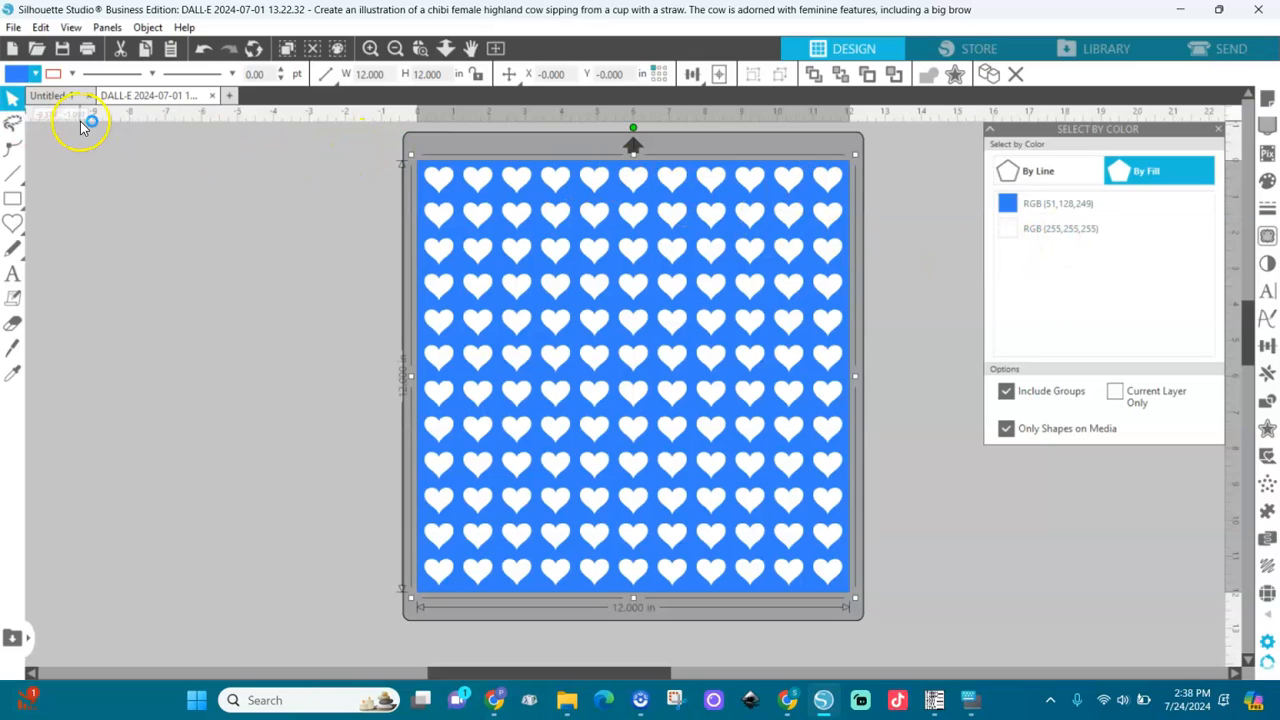
Select the white hearts by their fill color, RGB (255,255,255), and fill them with pink, RGB (255,64,195).
left_click(36, 78)
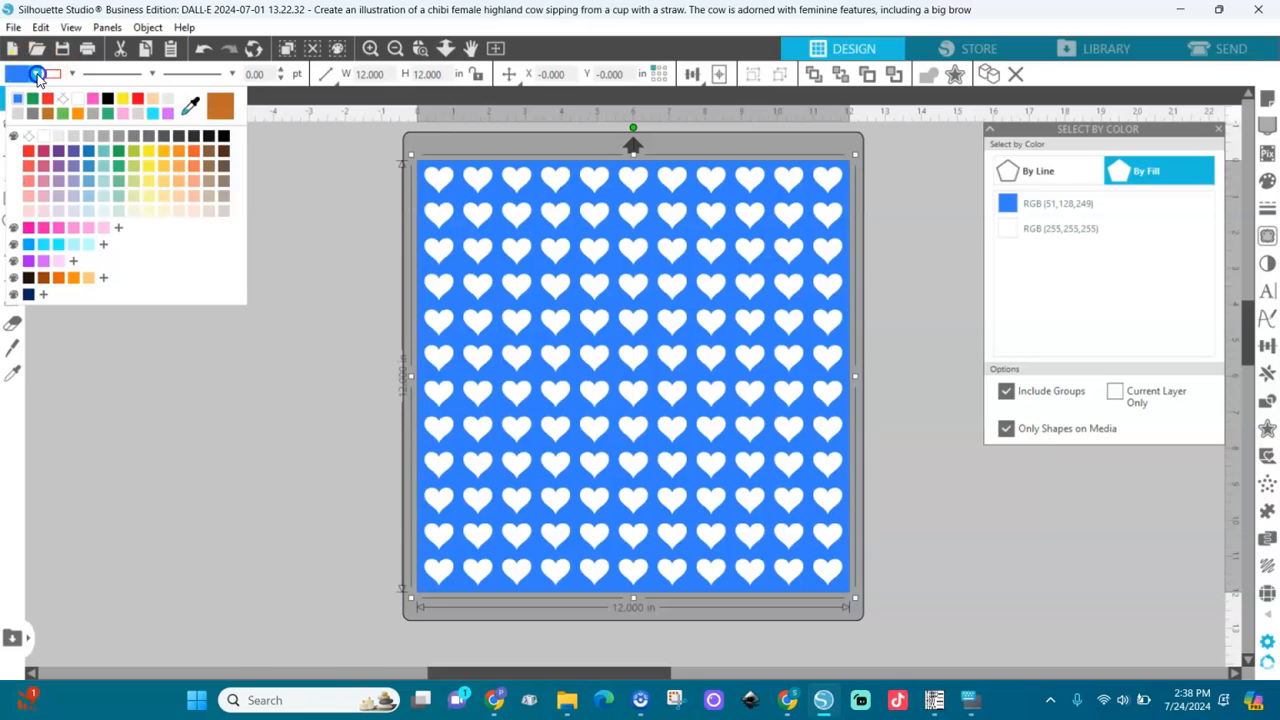
left_click(1012, 229)
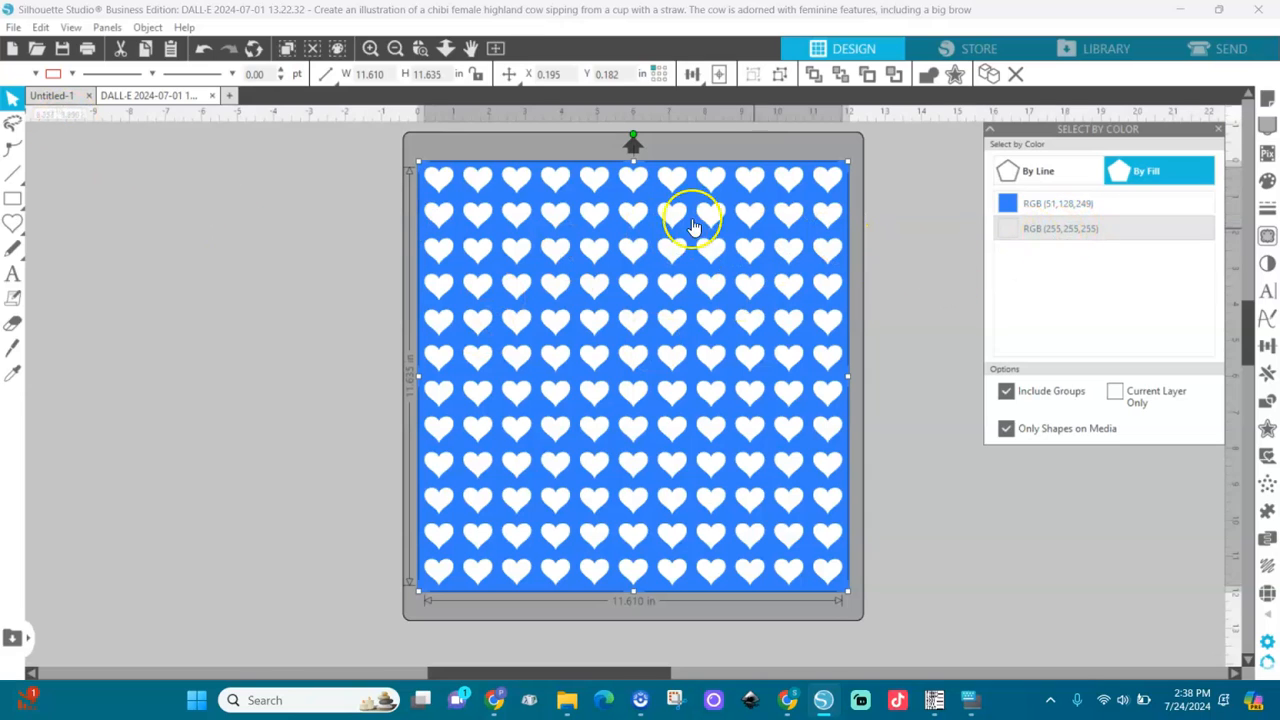
left_click(34, 74)
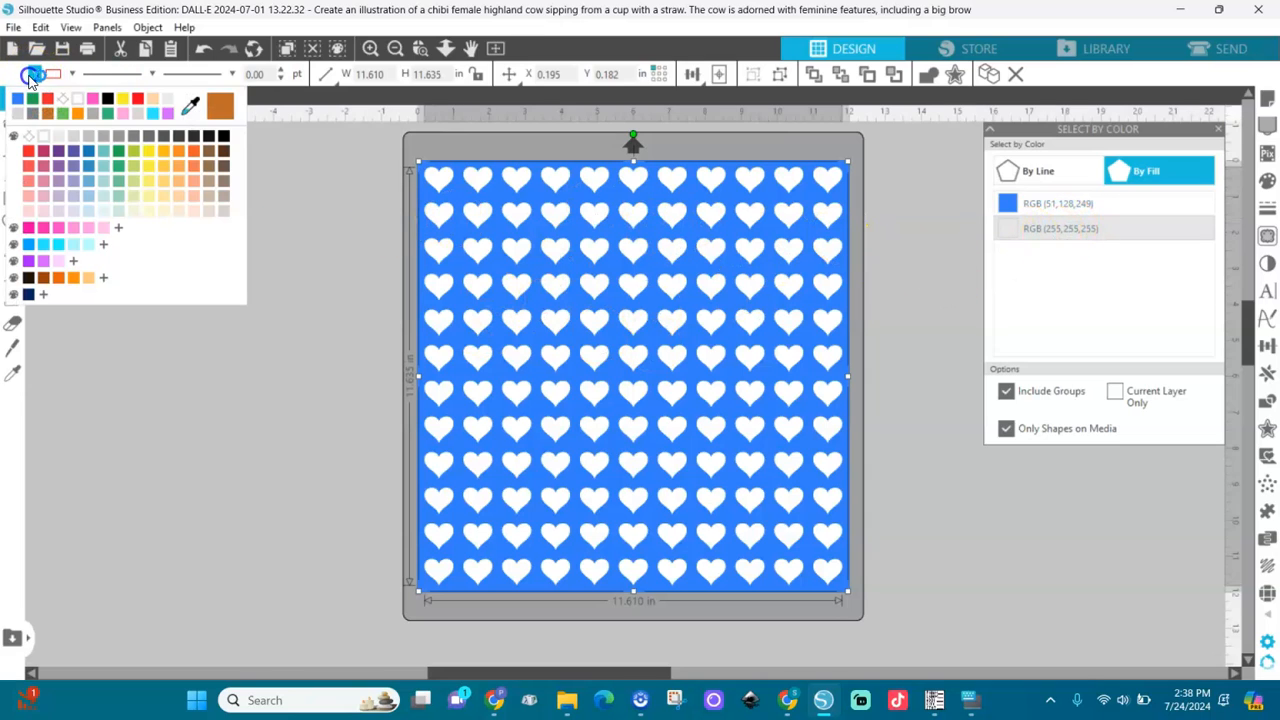
left_click(89, 108)
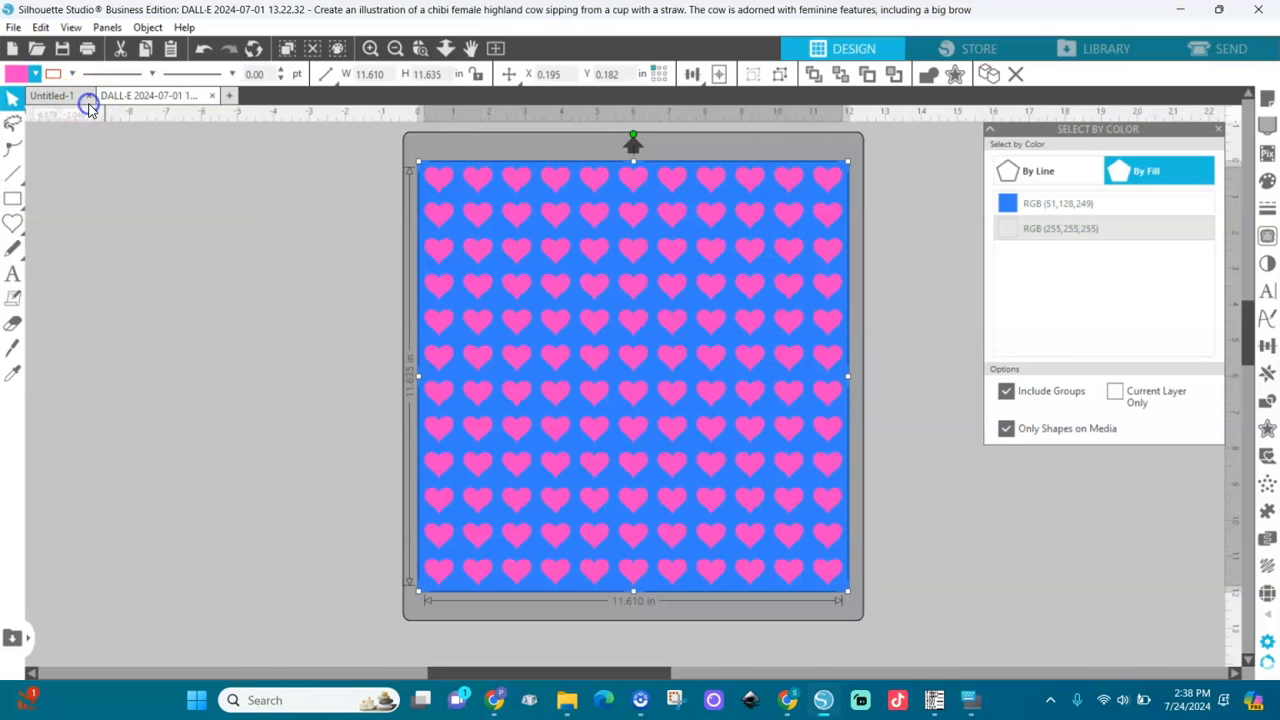
Select the blue background square by its fill color and change its fill to brown, RGB (146,113,81).
left_click(1006, 200)
left_click(1032, 205)
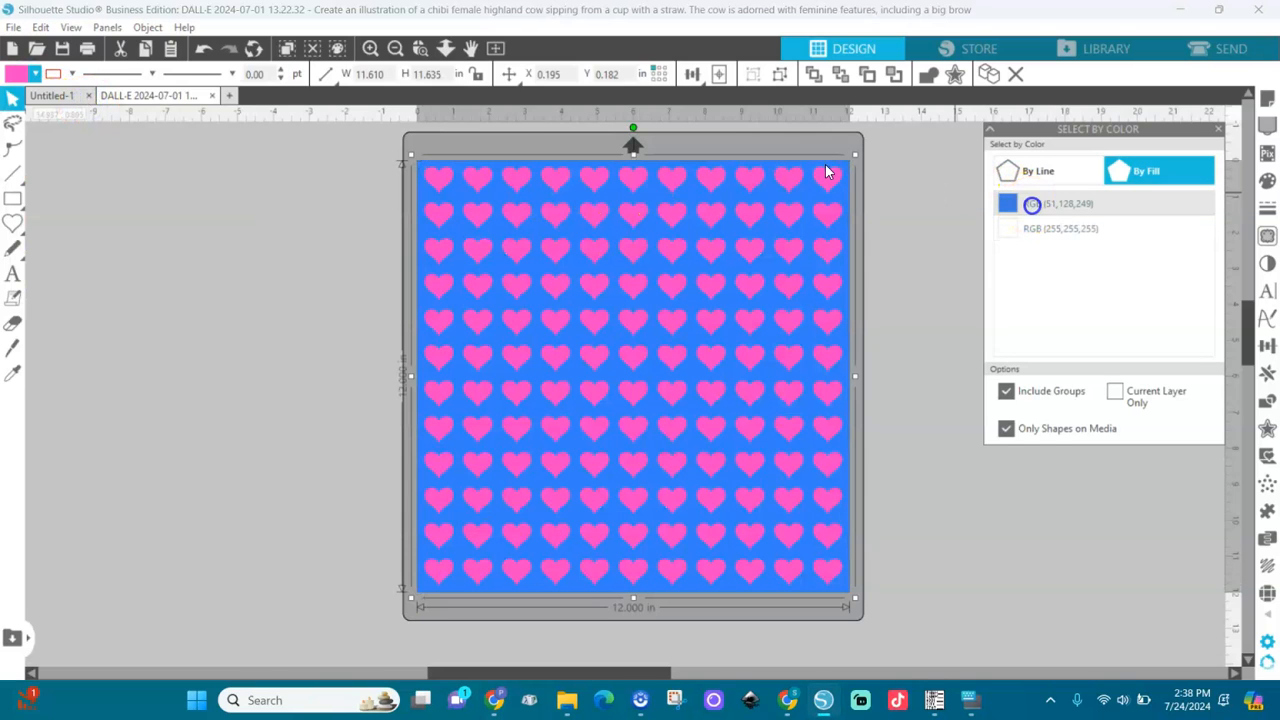
left_click(35, 75)
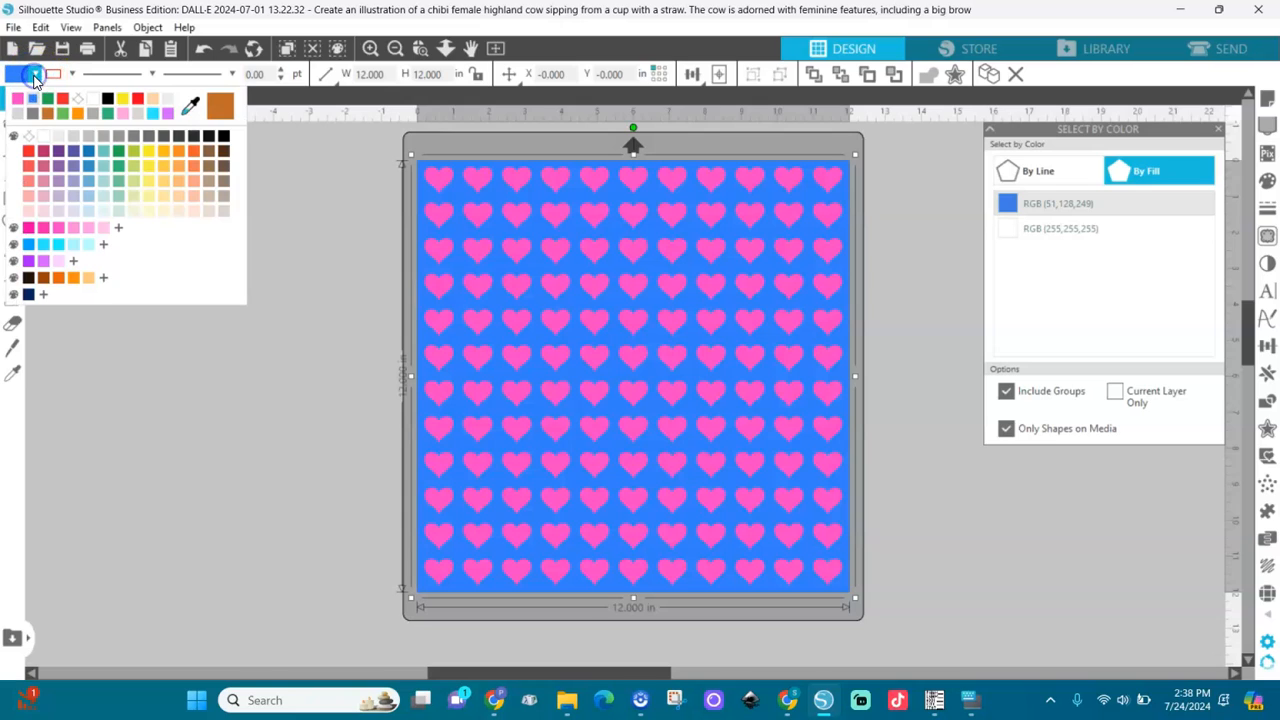
left_click(209, 179)
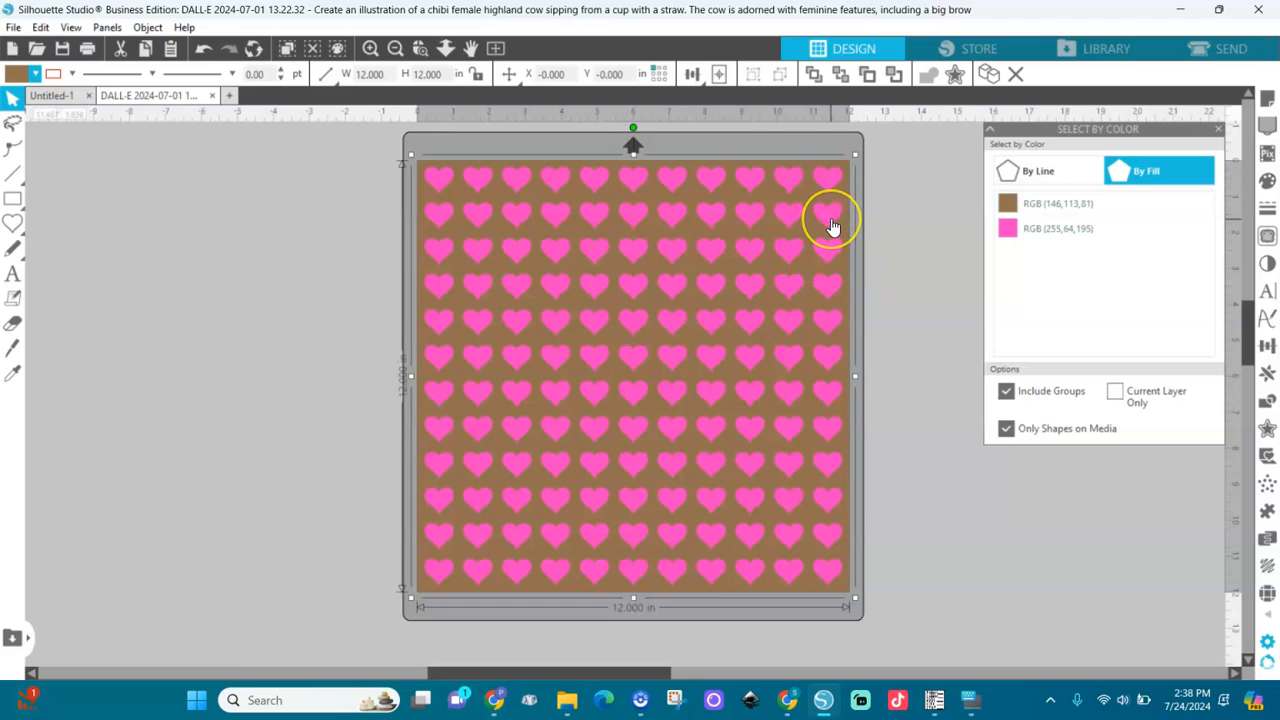
Ungroup the pink hearts into individual shapes and clear the selection.
left_click(920, 220)
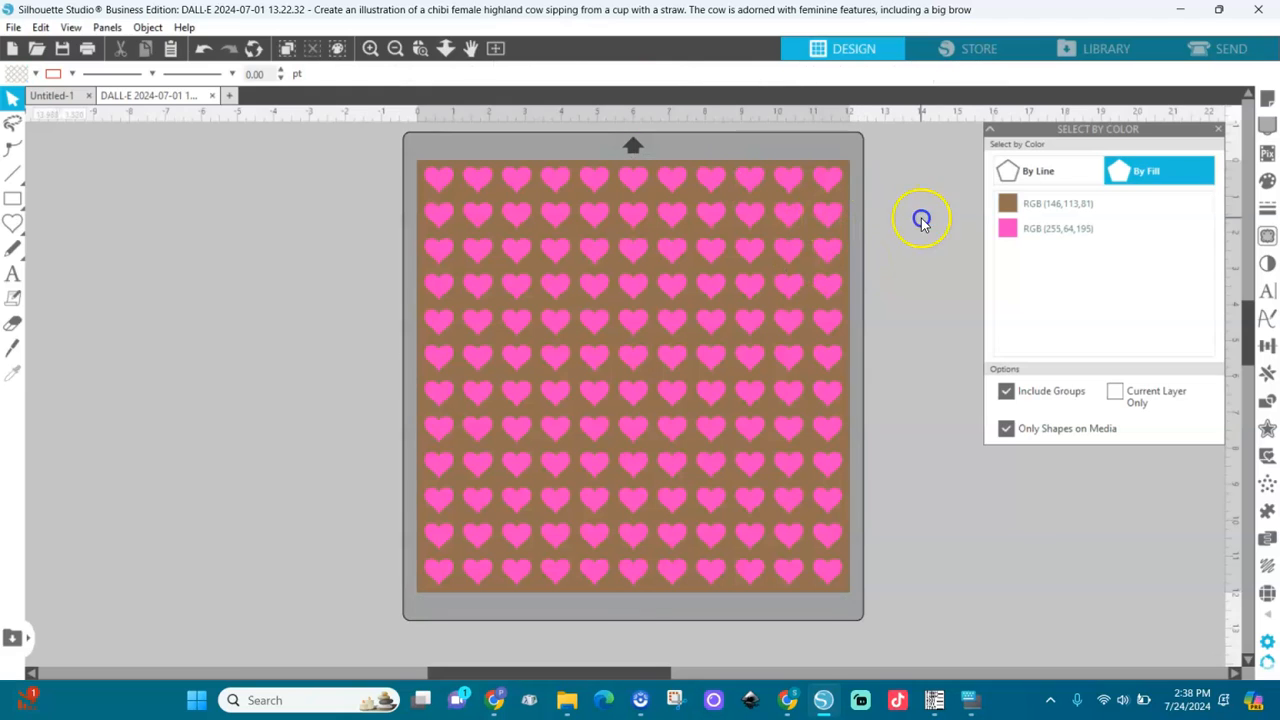
left_click(788, 222)
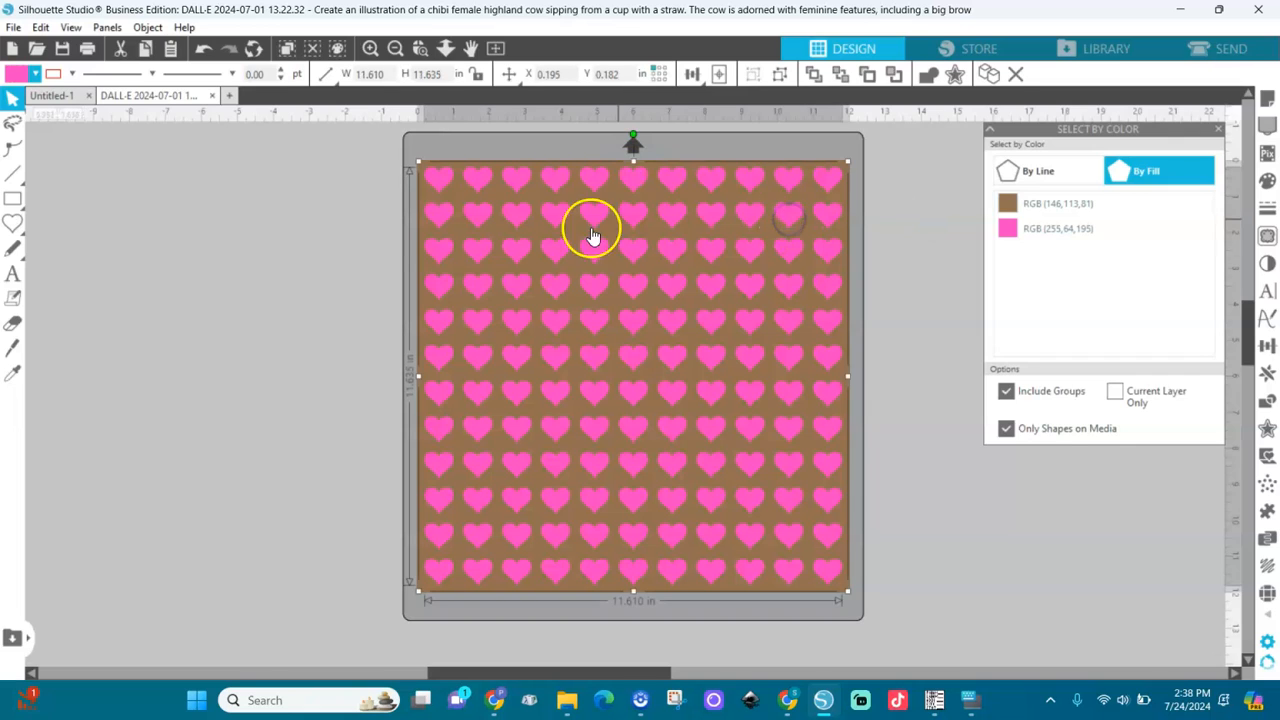
right_click(752, 212)
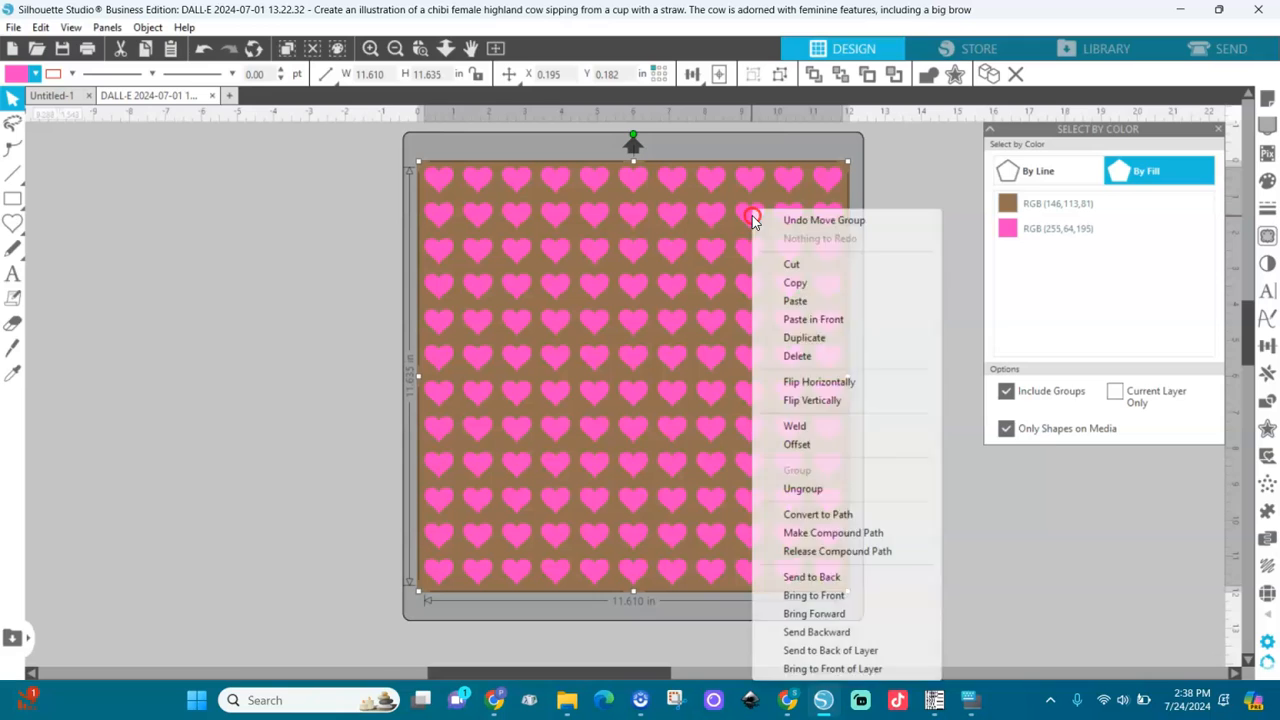
left_click(797, 494)
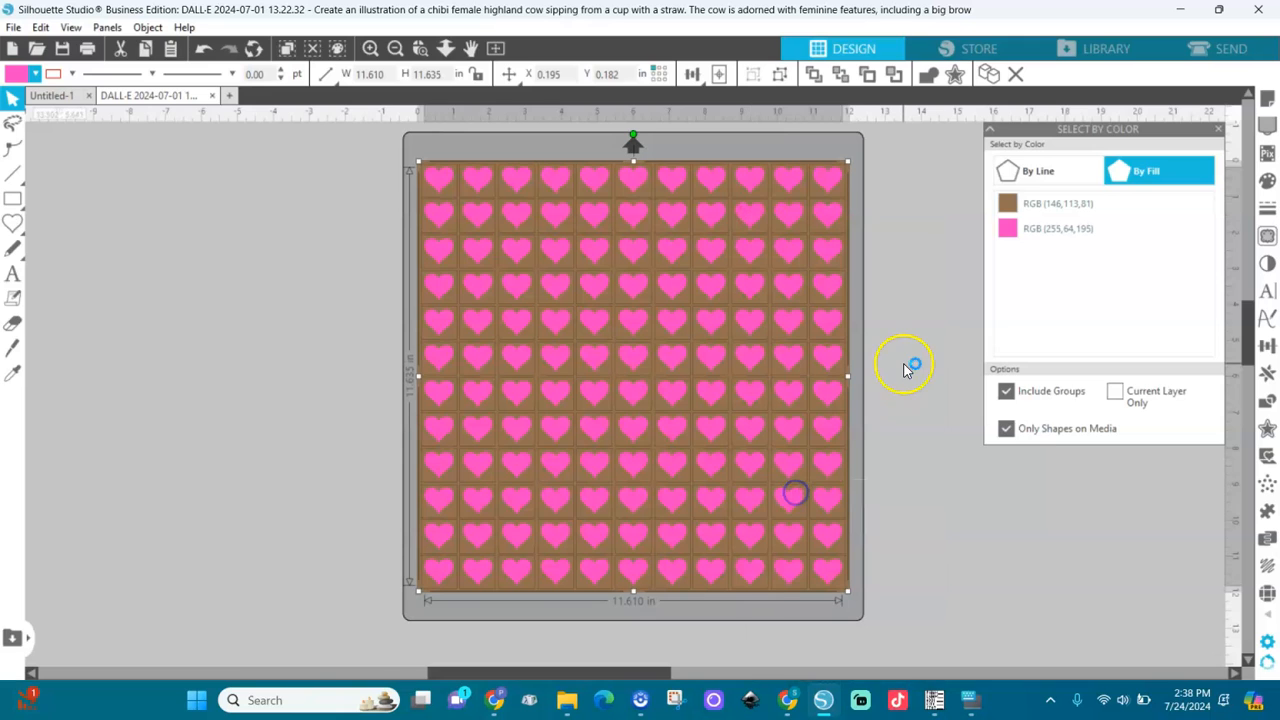
left_click(906, 292)
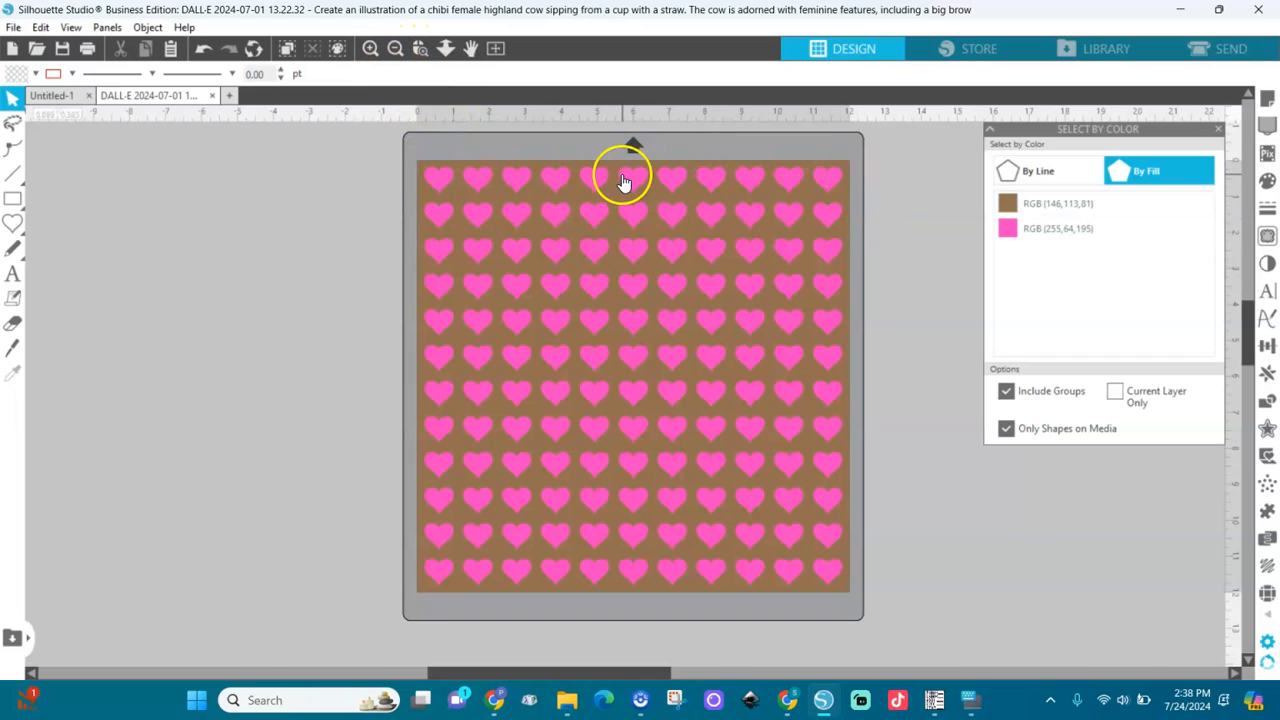
Select every other heart in the first row, starting with the corner heart, and fill them with blue.
left_click(443, 185)
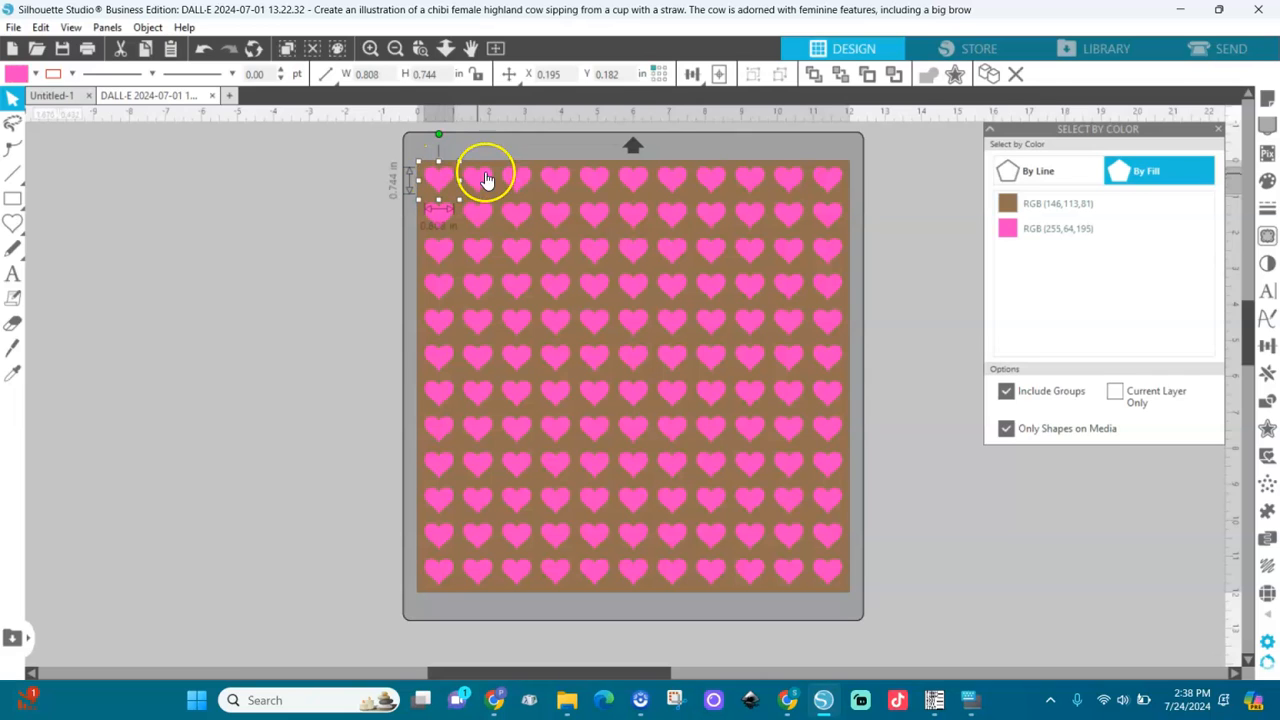
left_click(514, 179, "shift")
left_click(598, 178, "shift")
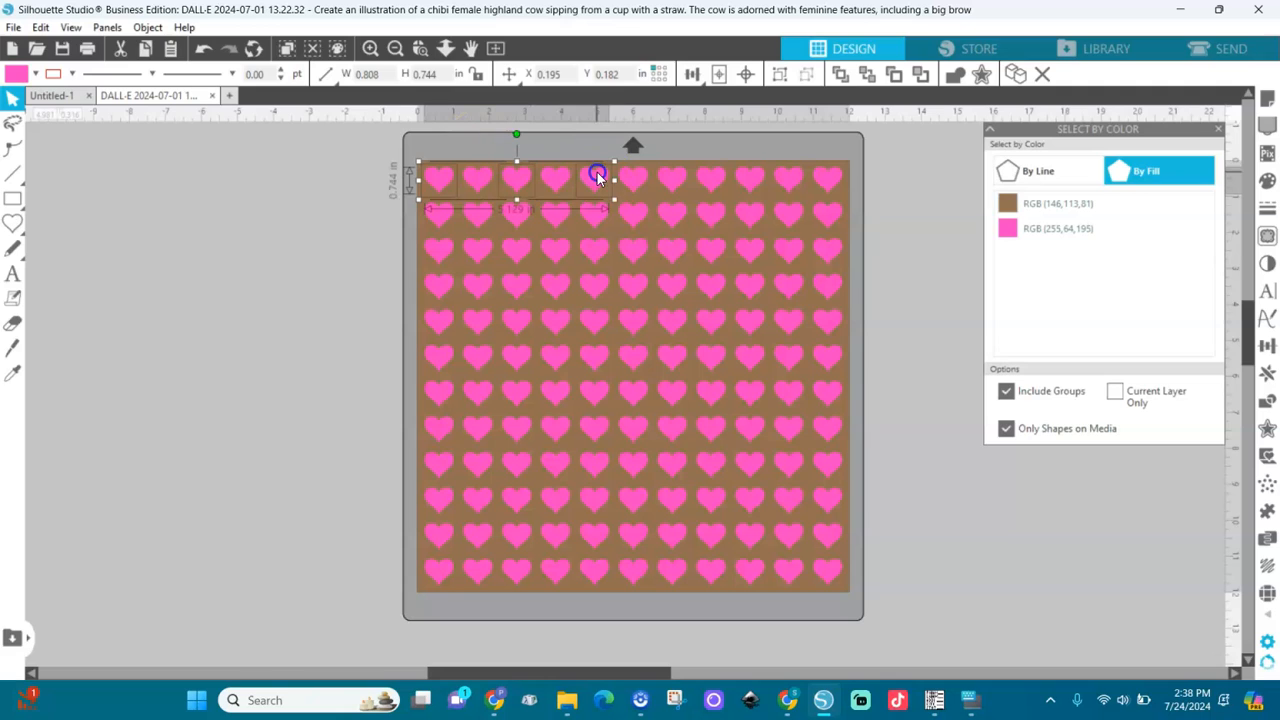
left_click(671, 178, "shift")
left_click(750, 178, "shift")
left_click(827, 178, "shift")
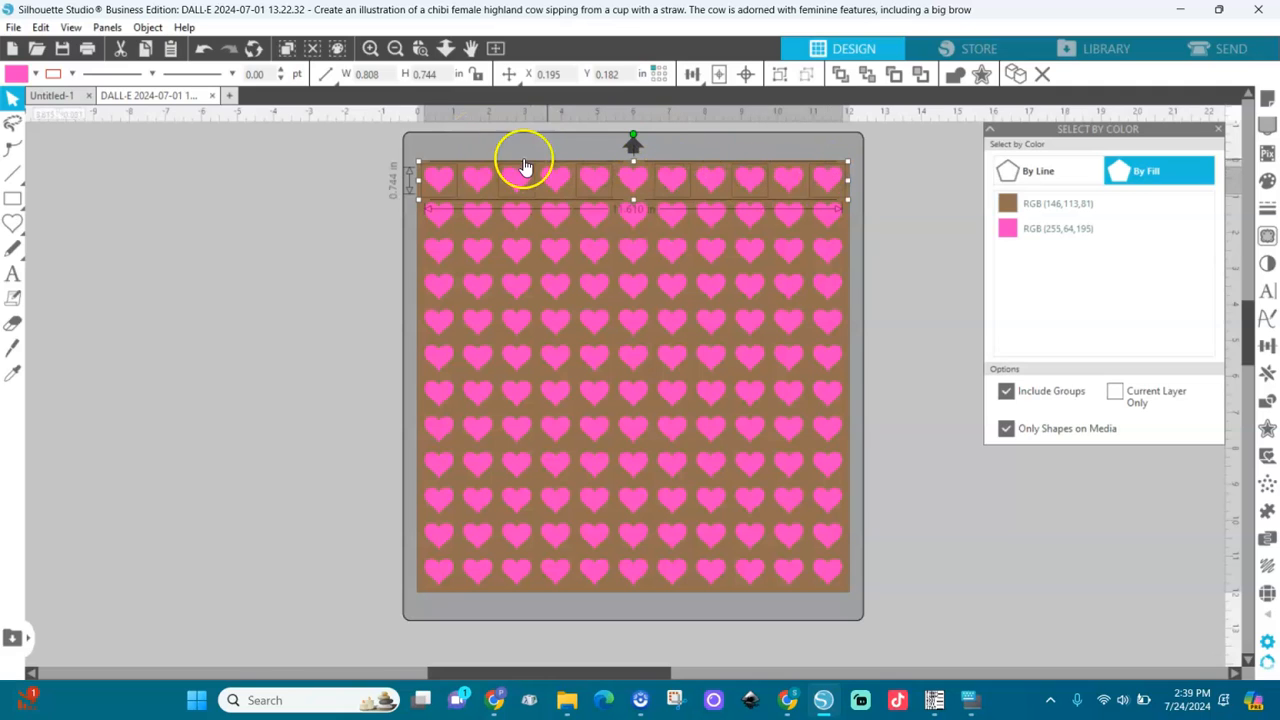
left_click(36, 74)
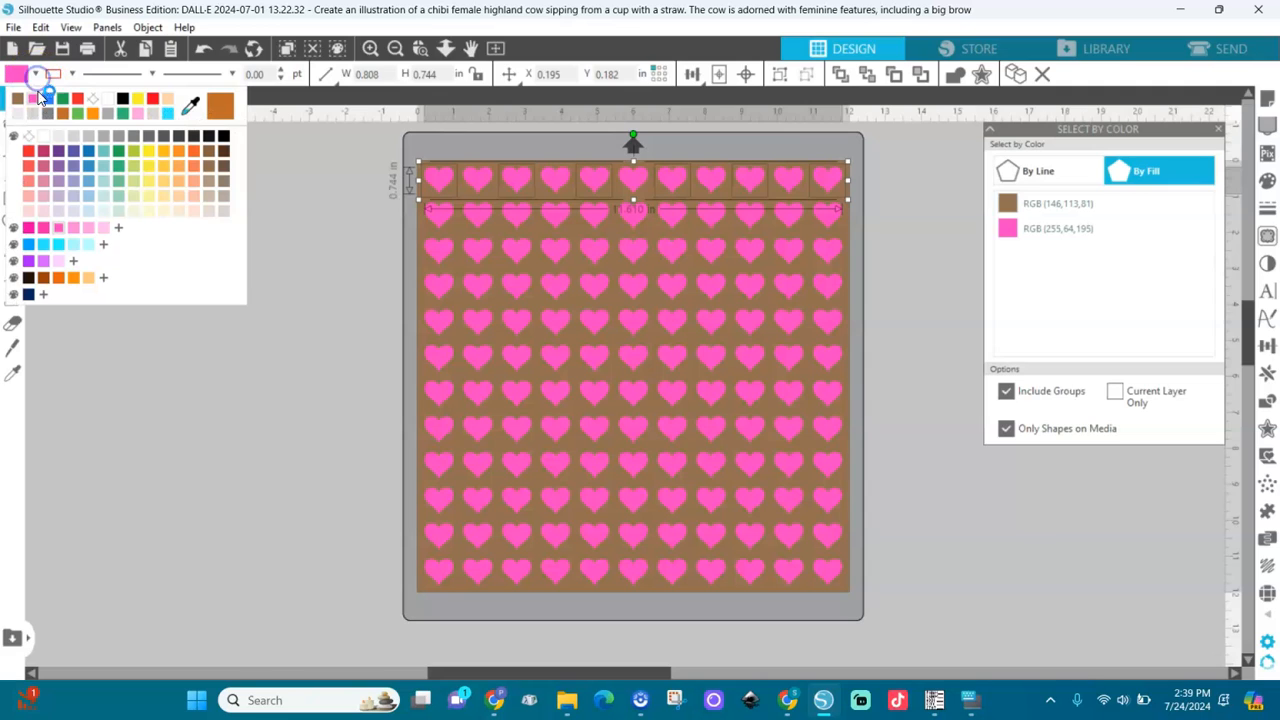
left_click(45, 100)
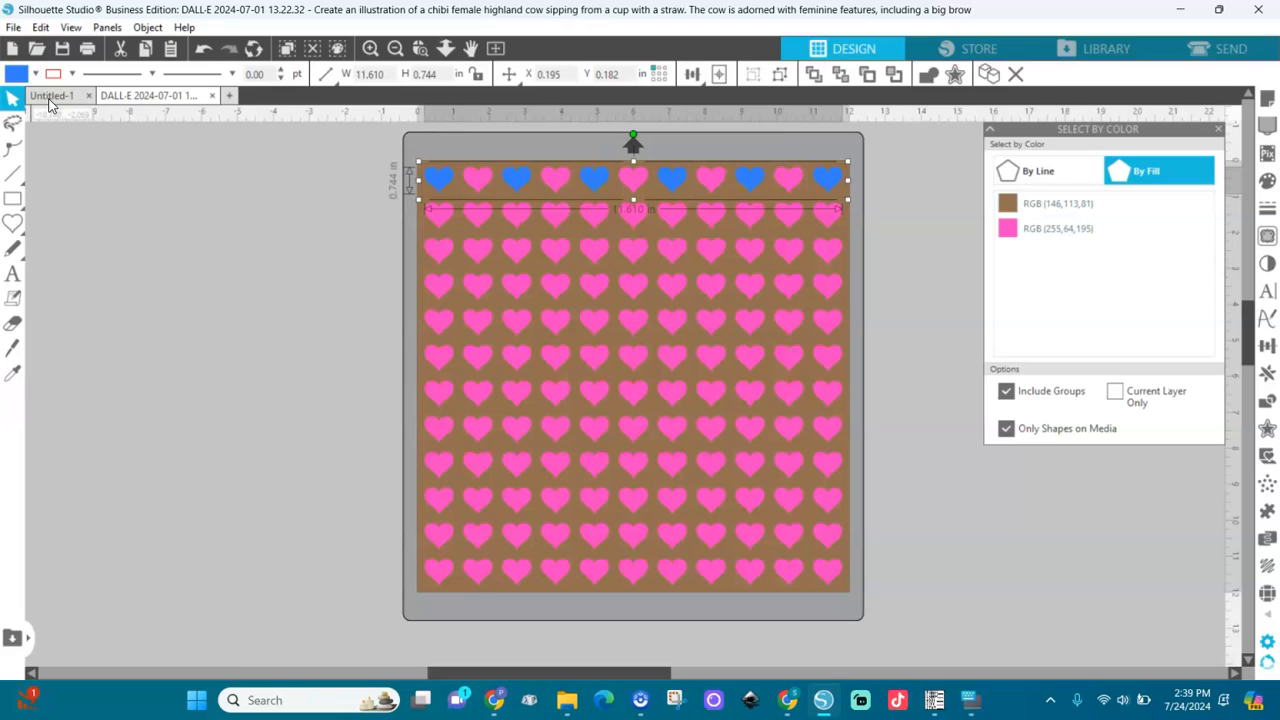
left_click(430, 215)
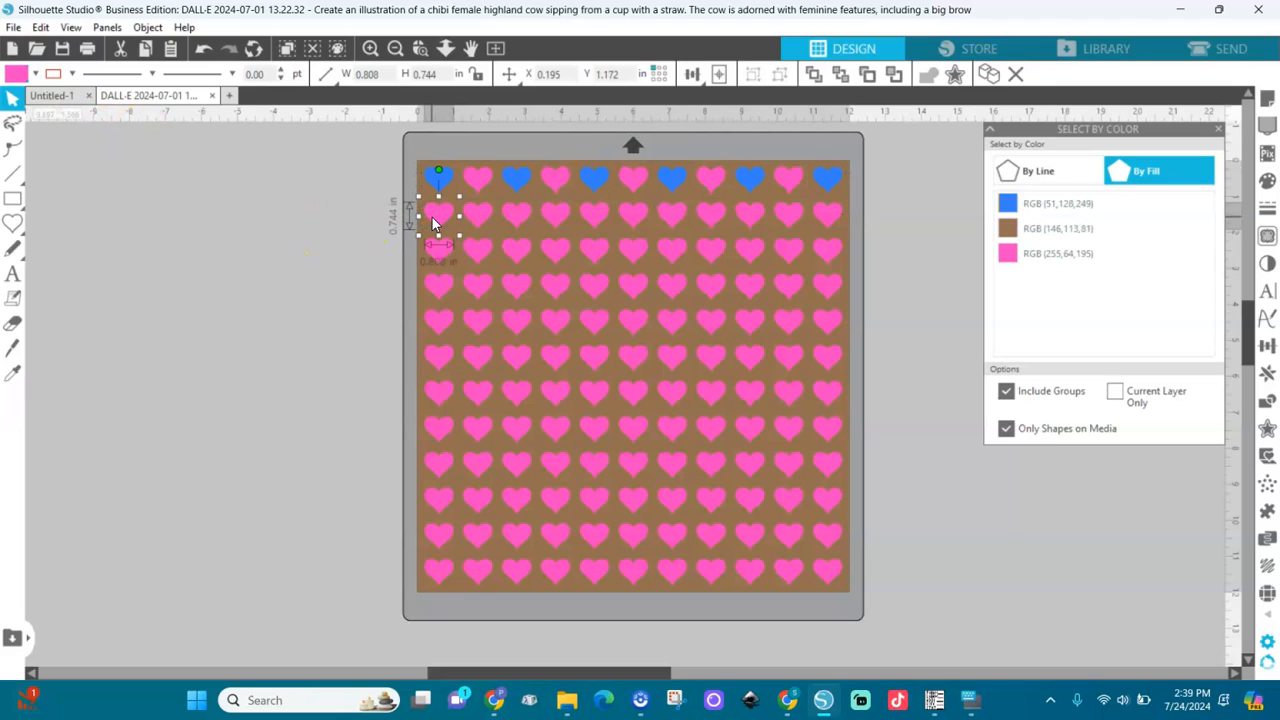
left_click(490, 212, "shift")
left_click(517, 212, "shift")
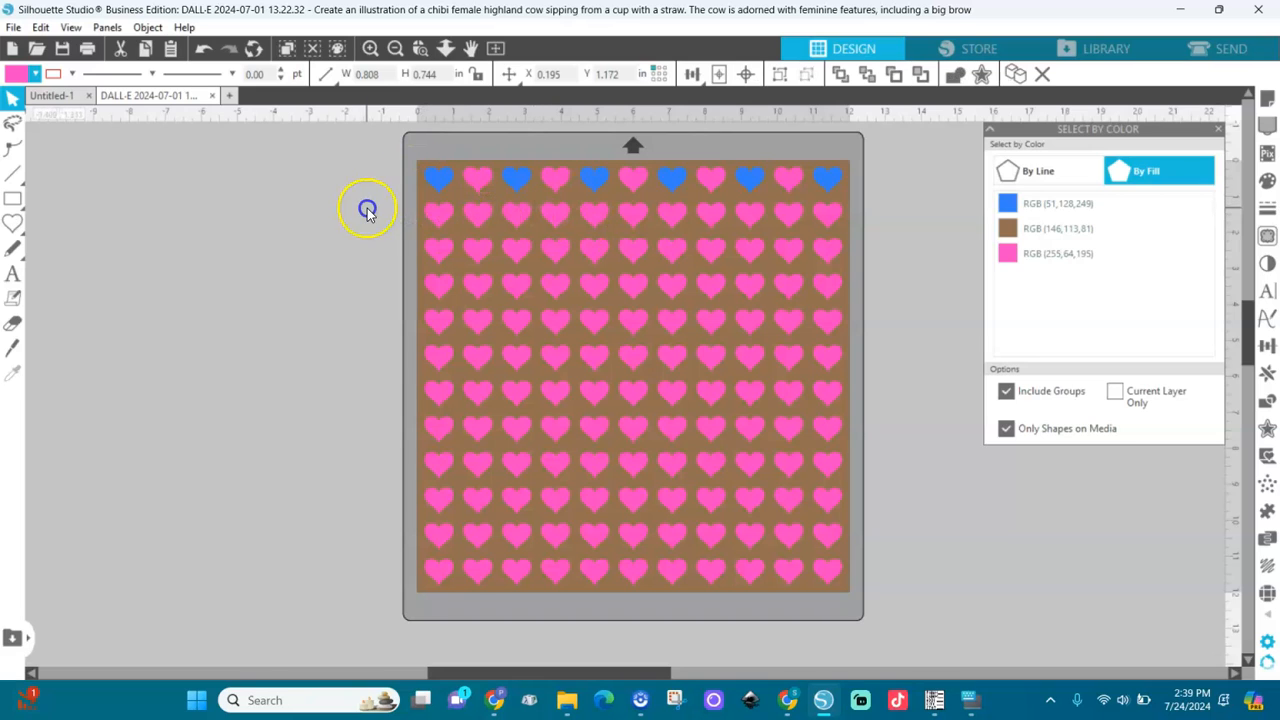
left_click(367, 208)
Select every other heart in the second row, starting with the second heart, and fill them with blue, RGB (51,128,249).
left_click(466, 215)
left_click(534, 212, "shift")
left_click(558, 210, "shift")
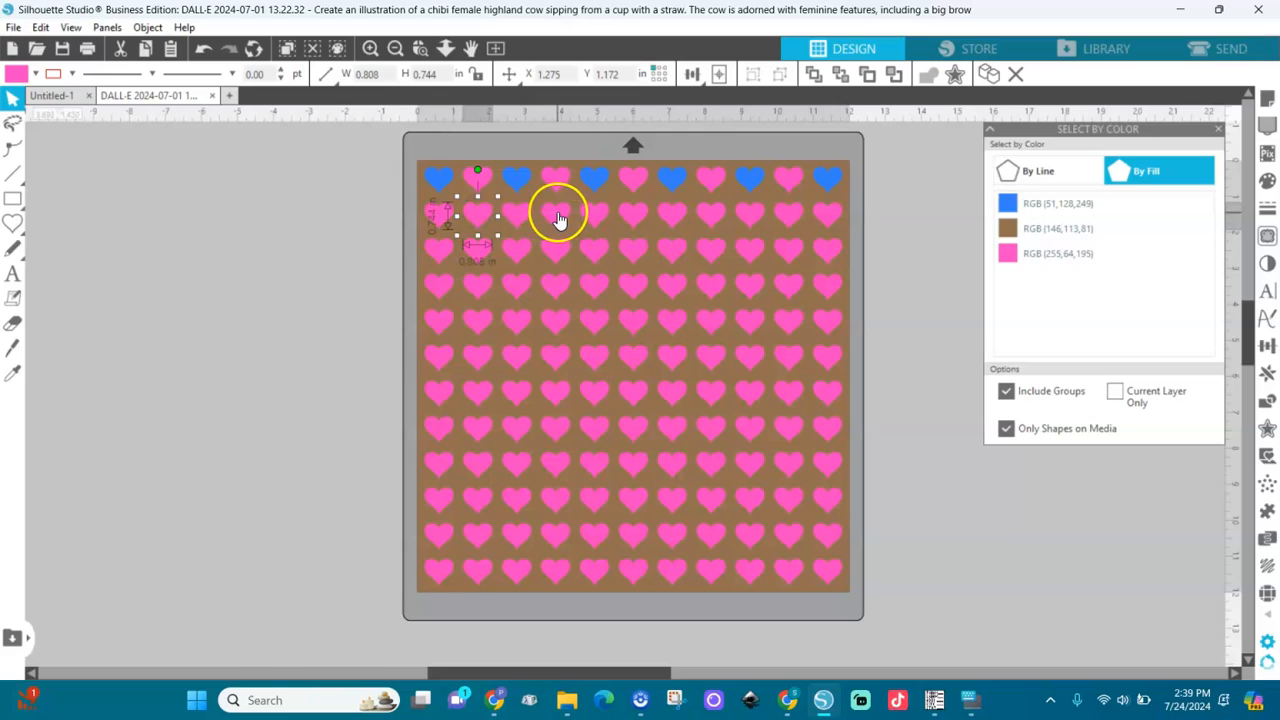
left_click(594, 213, "shift")
left_click(631, 212, "shift")
left_click(671, 213, "shift")
left_click(705, 213, "shift")
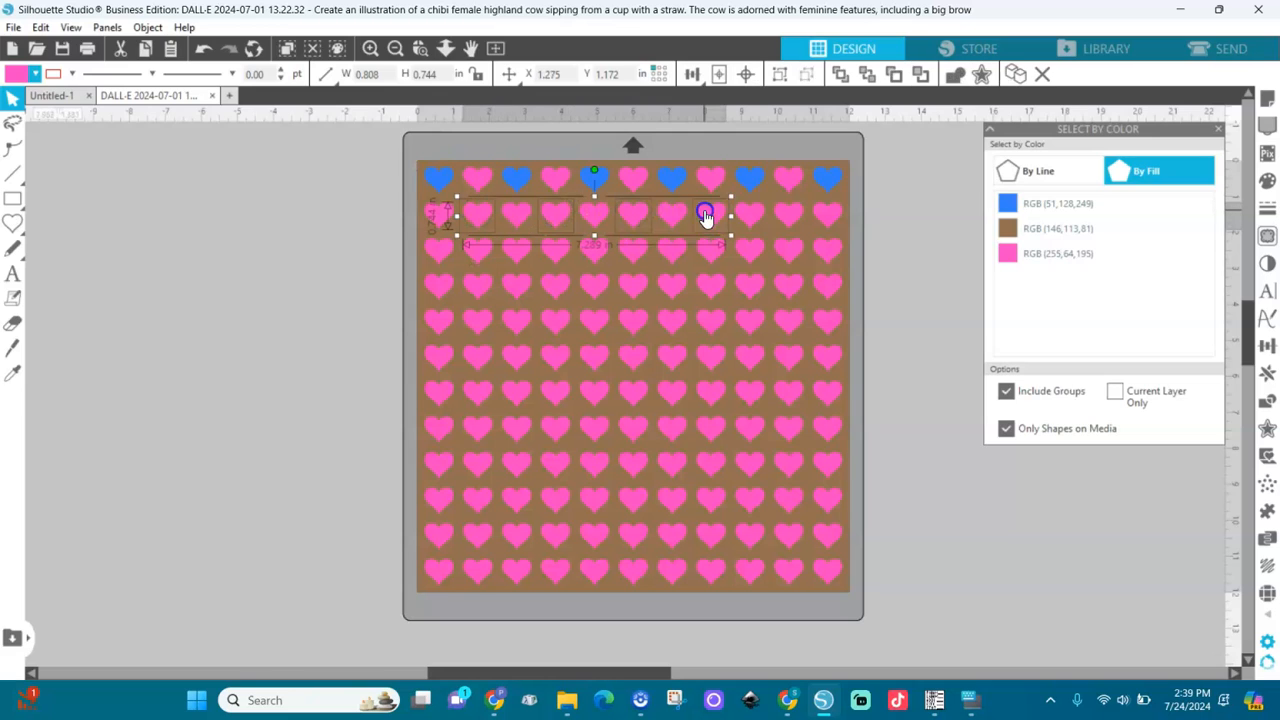
left_click(785, 211, "shift")
key("i")
key("ctrl+g")
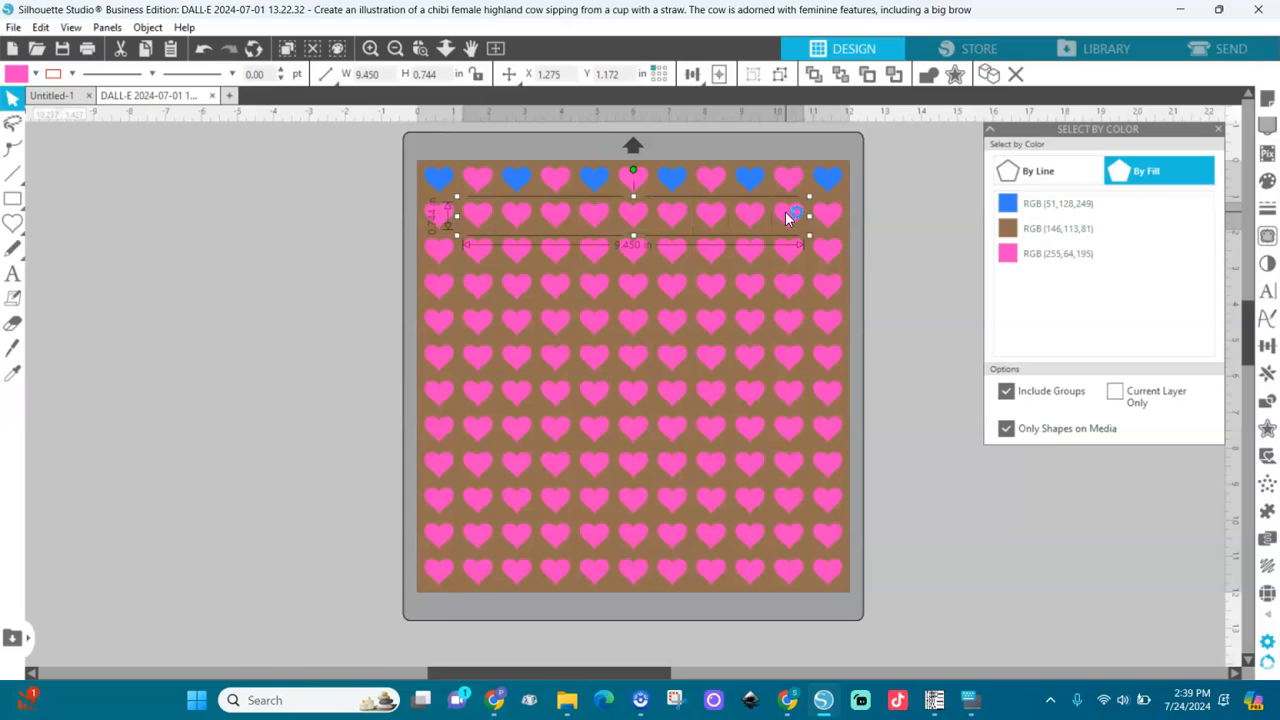
left_click(27, 66)
left_click(18, 99)
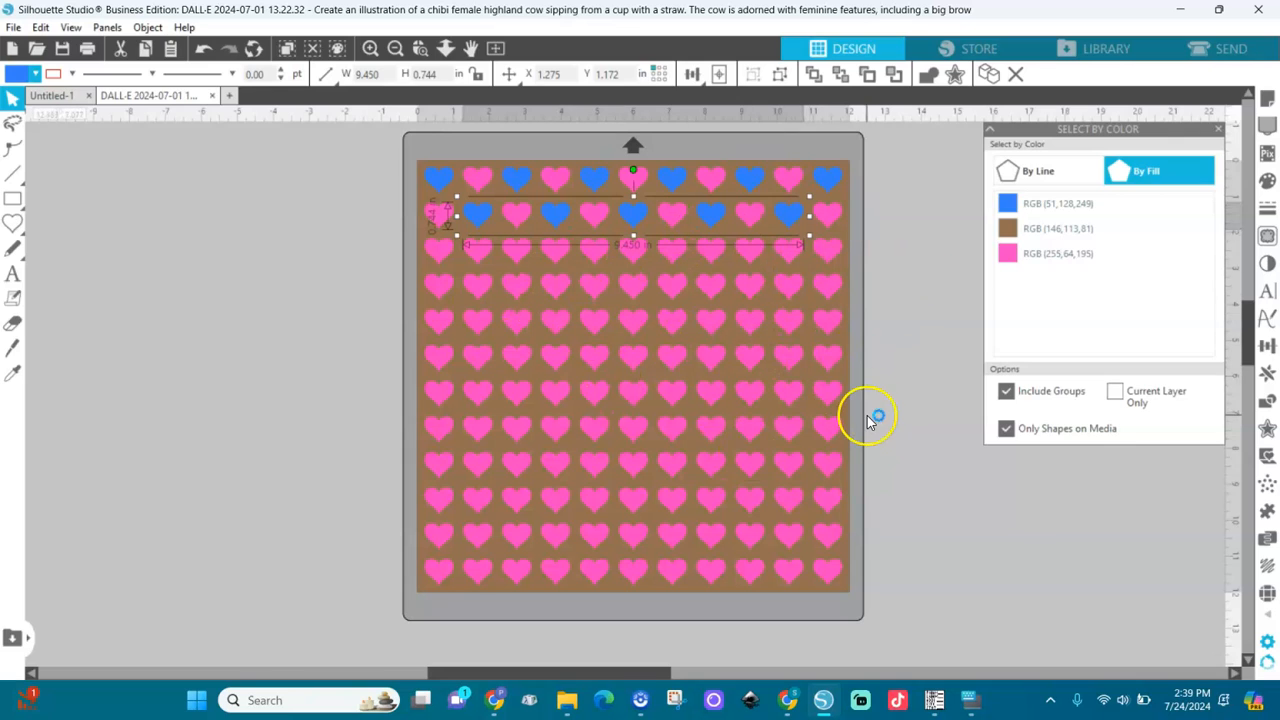
Select all the hearts on the page and delete them, keeping the brown background square.
left_click(866, 168)
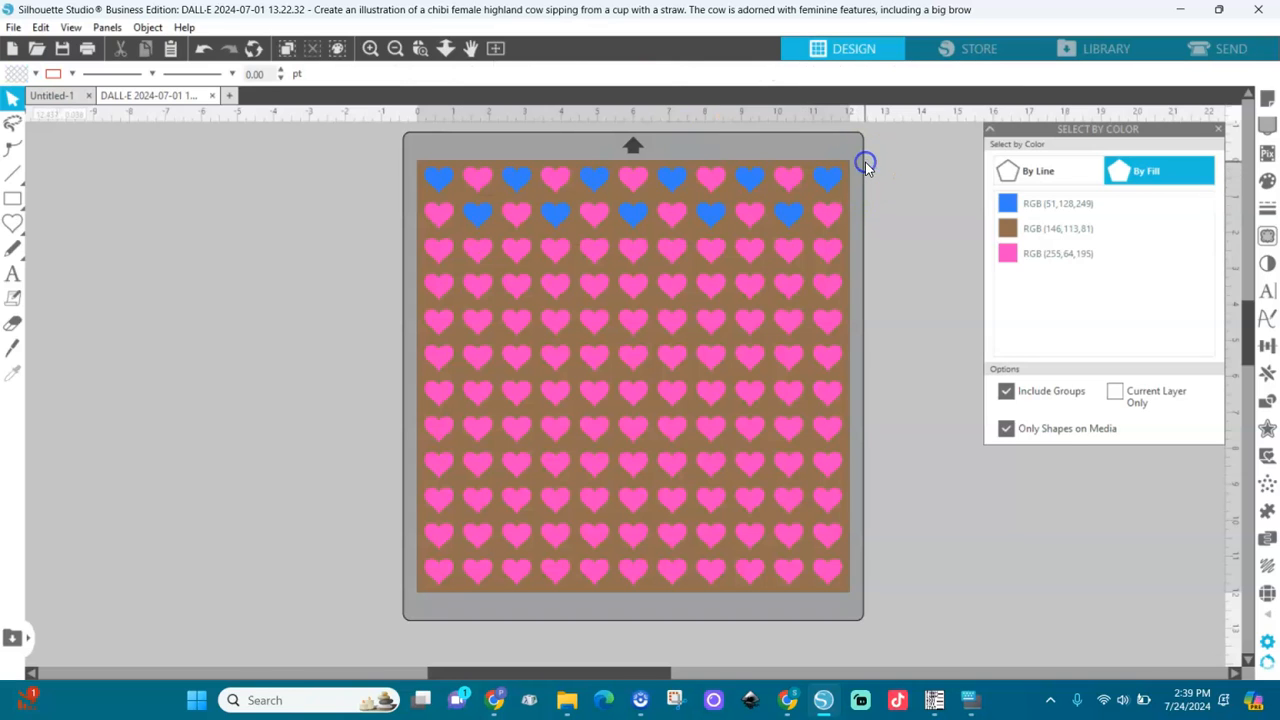
left_click_drag(855, 162, 418, 590)
key("Delete")
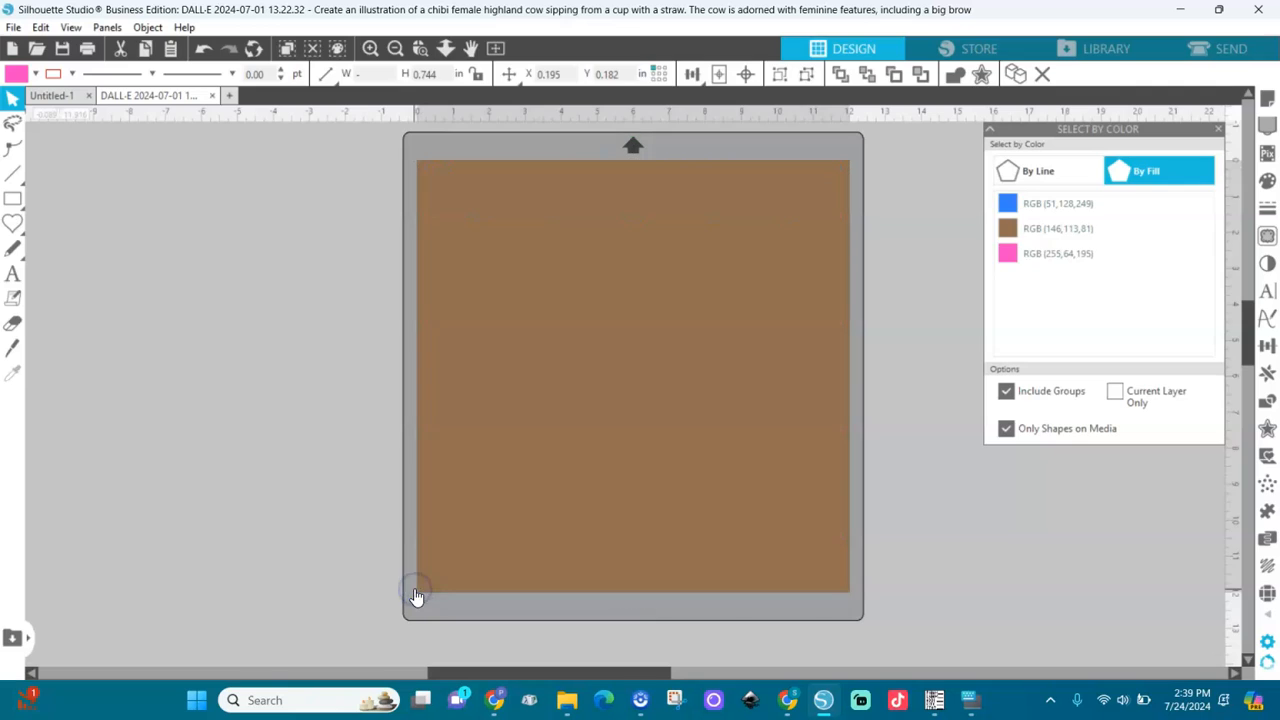
Draw a star about 1.09 in wide and 1.13 in high beside the mat and convert it to a path.
left_click(36, 224)
left_click_drag(163, 257, 172, 283)
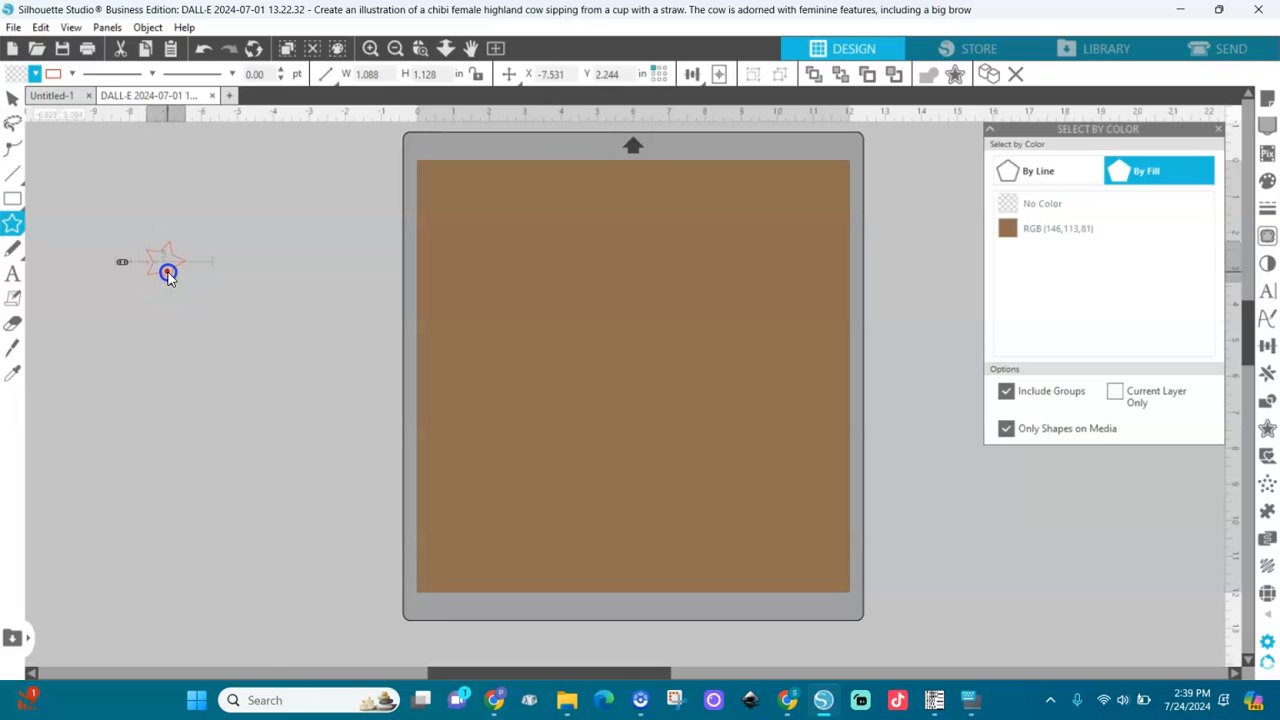
right_click(170, 275)
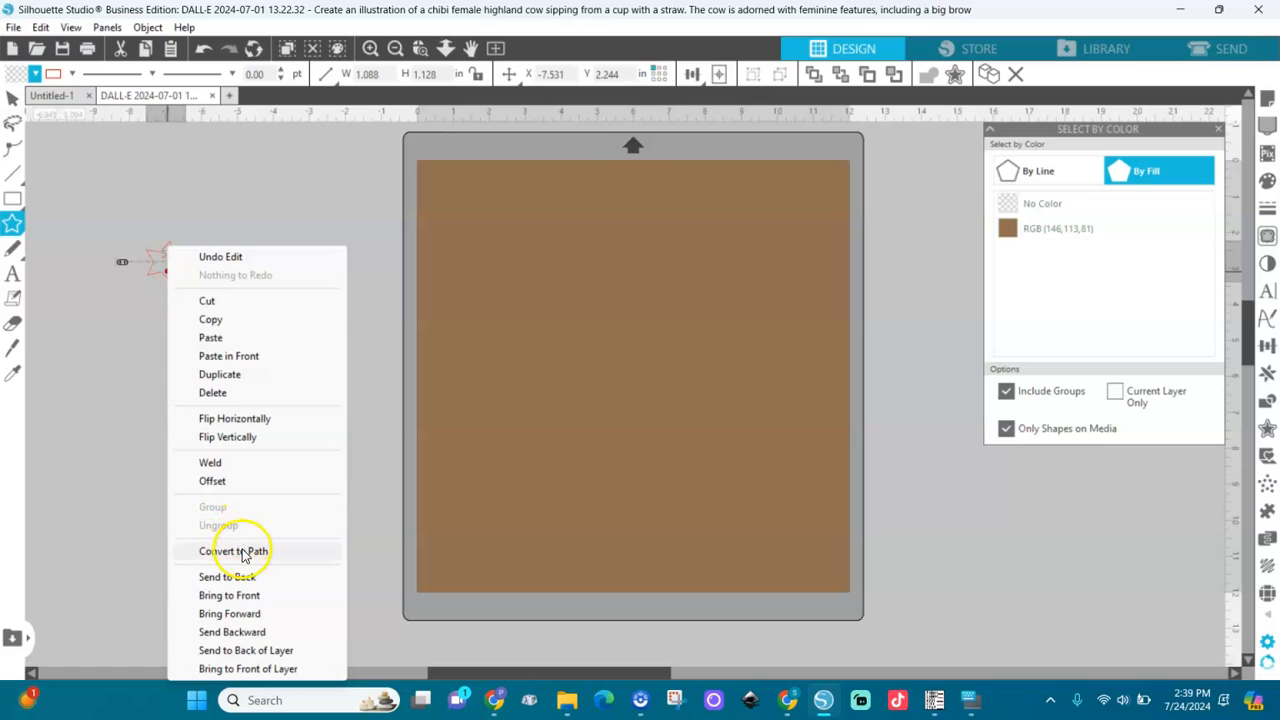
left_click(244, 551)
Fill the star with blue, RGB (51,128,249), and return to the Select tool.
left_click(37, 75)
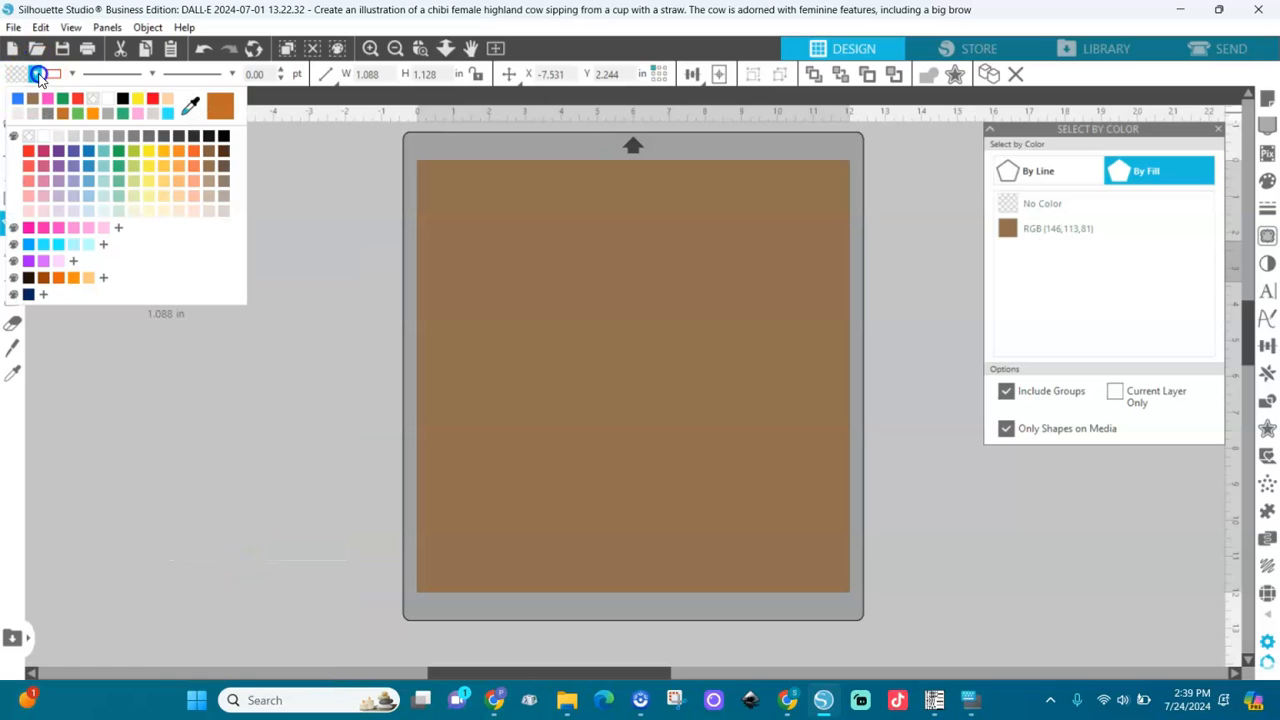
left_click(19, 99)
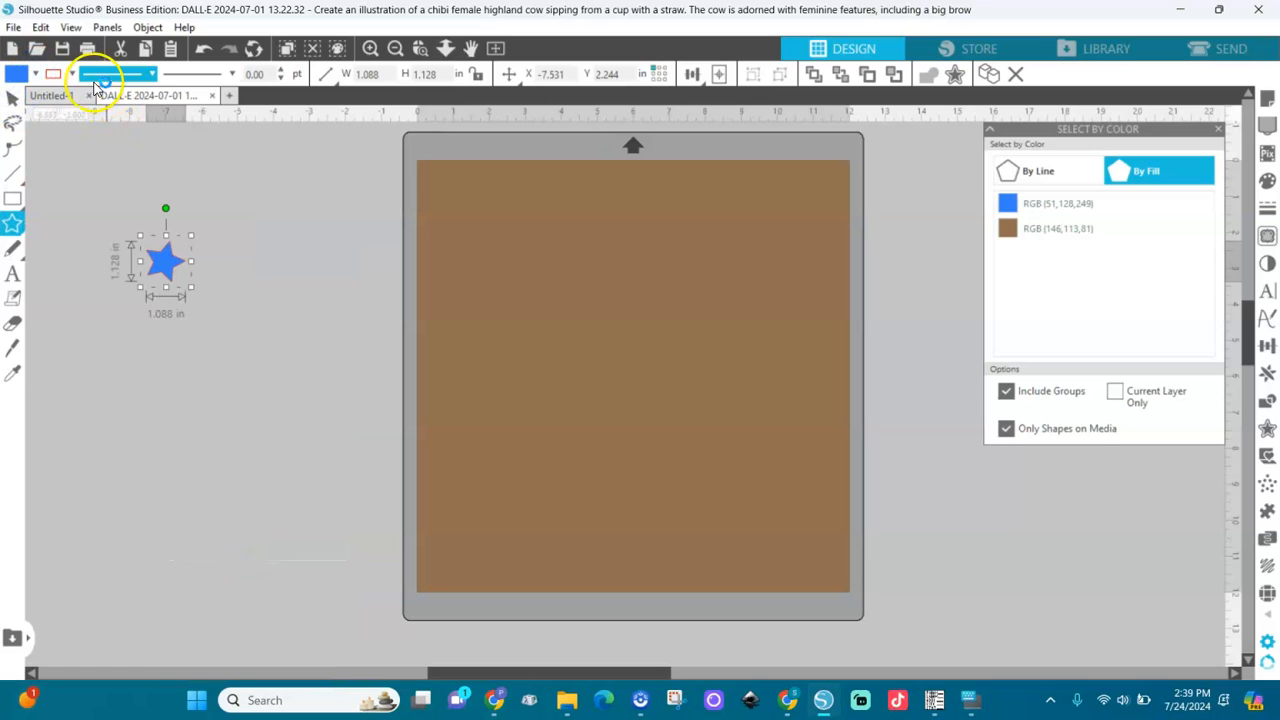
left_click(163, 207)
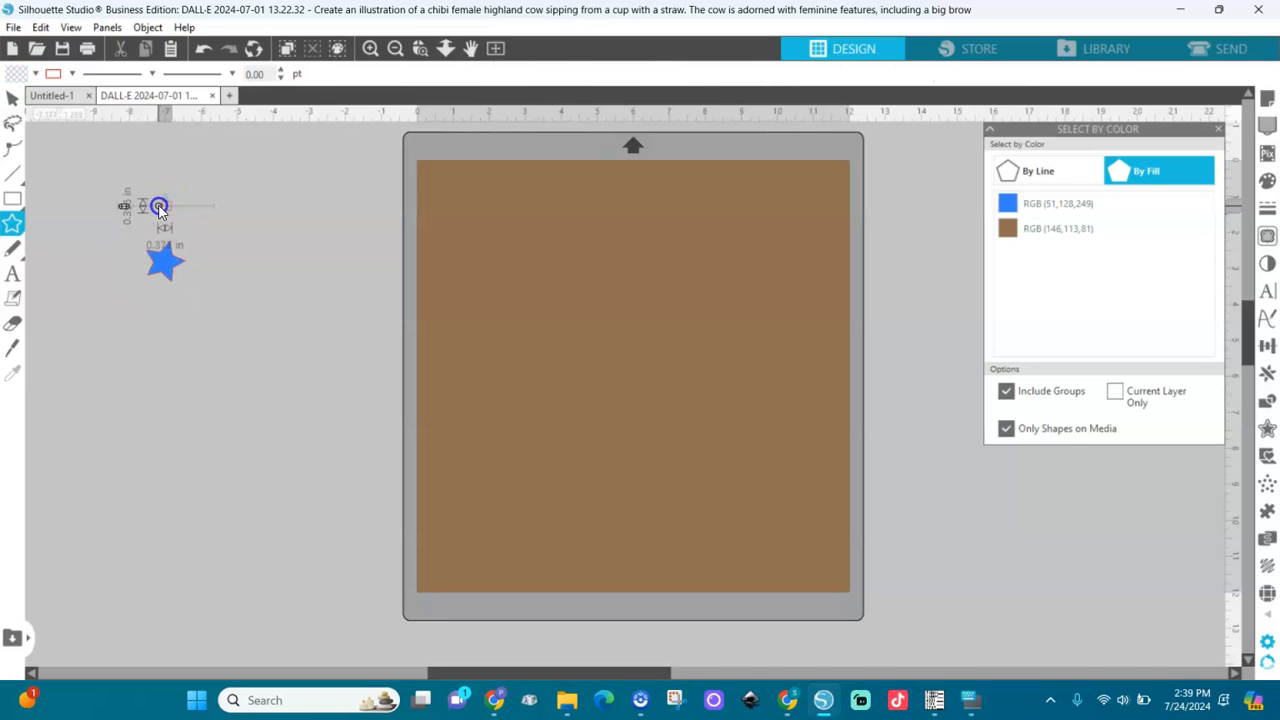
left_click(12, 97)
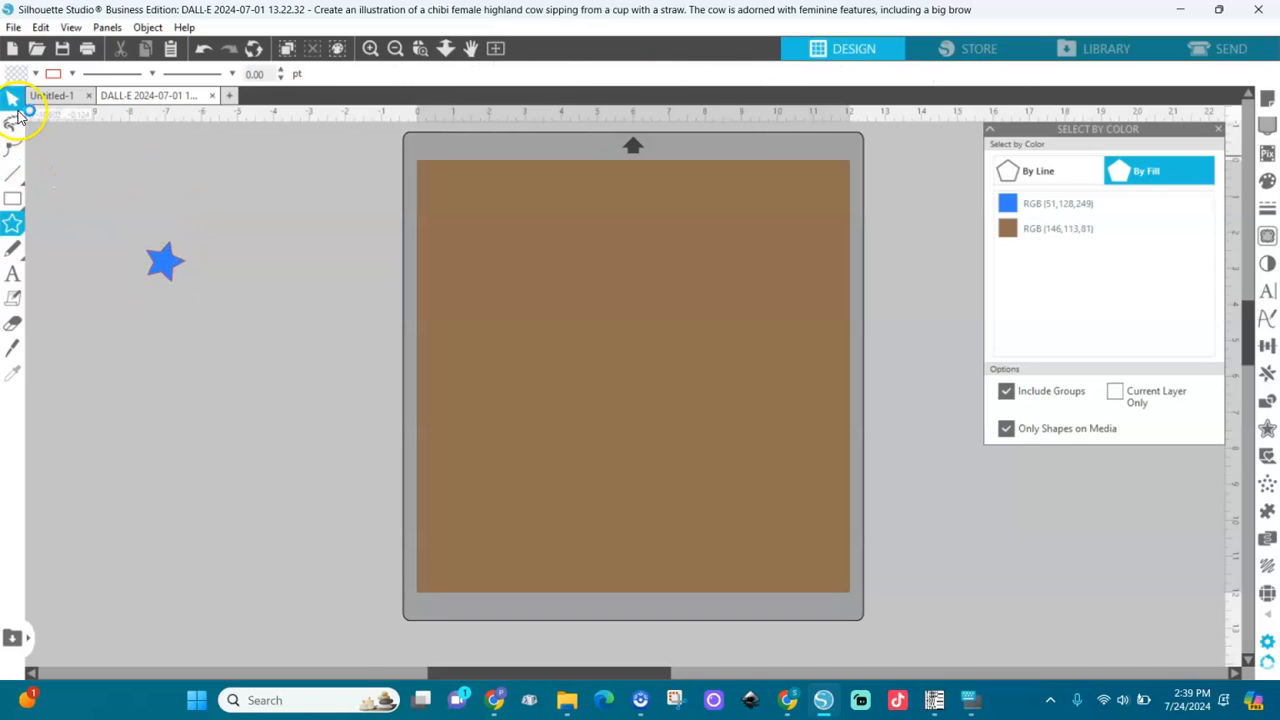
Rotate the blue star counterclockwise until it stands upright and set its line color to none.
left_click(165, 262)
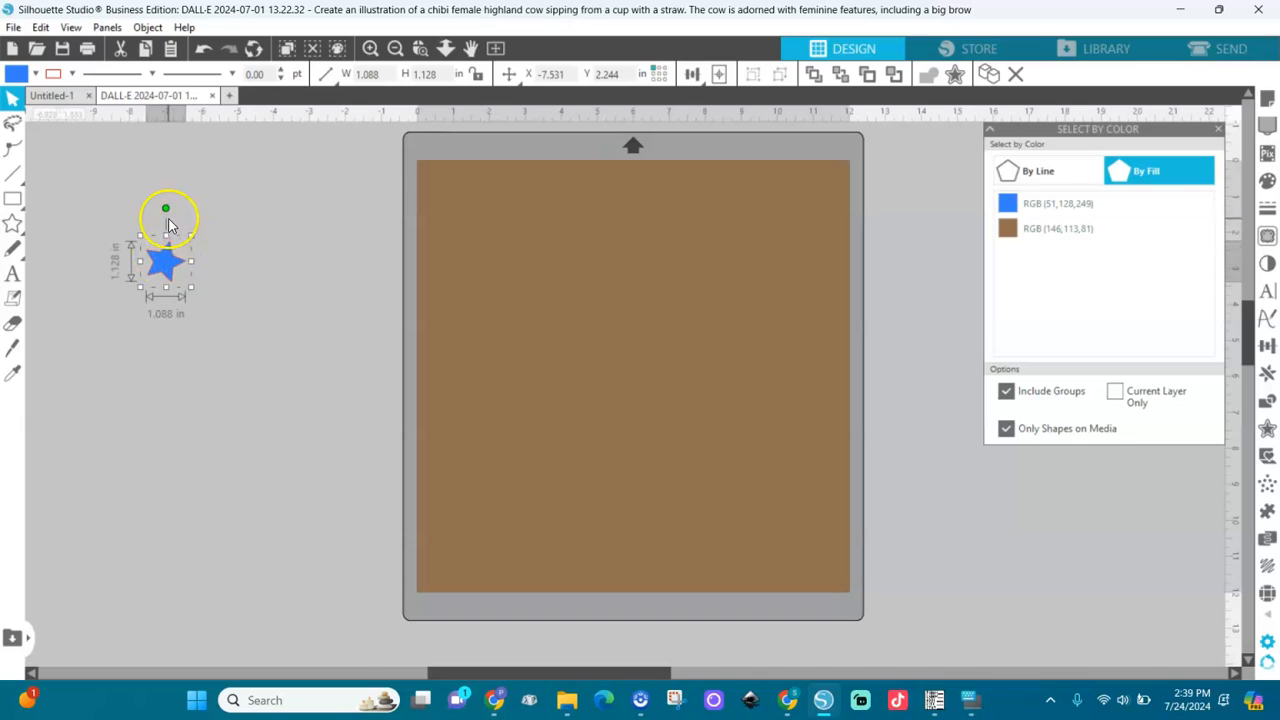
left_click_drag(166, 207, 150, 208)
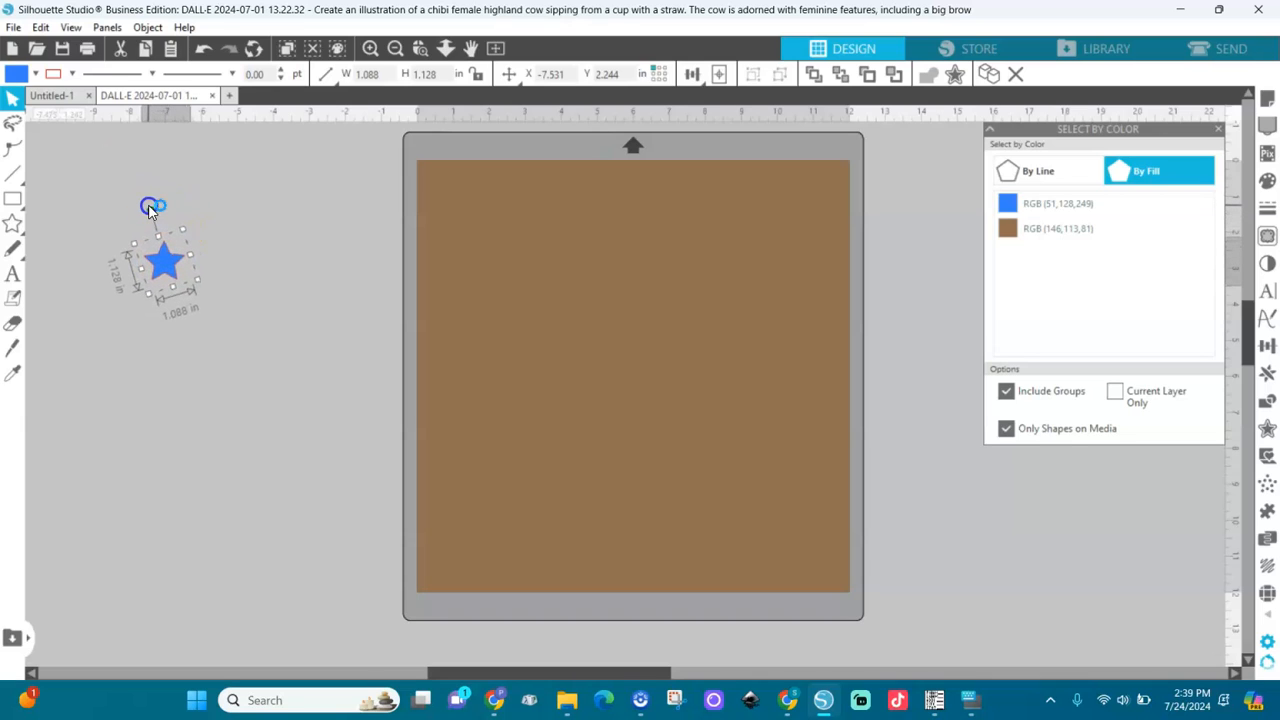
left_click(71, 73)
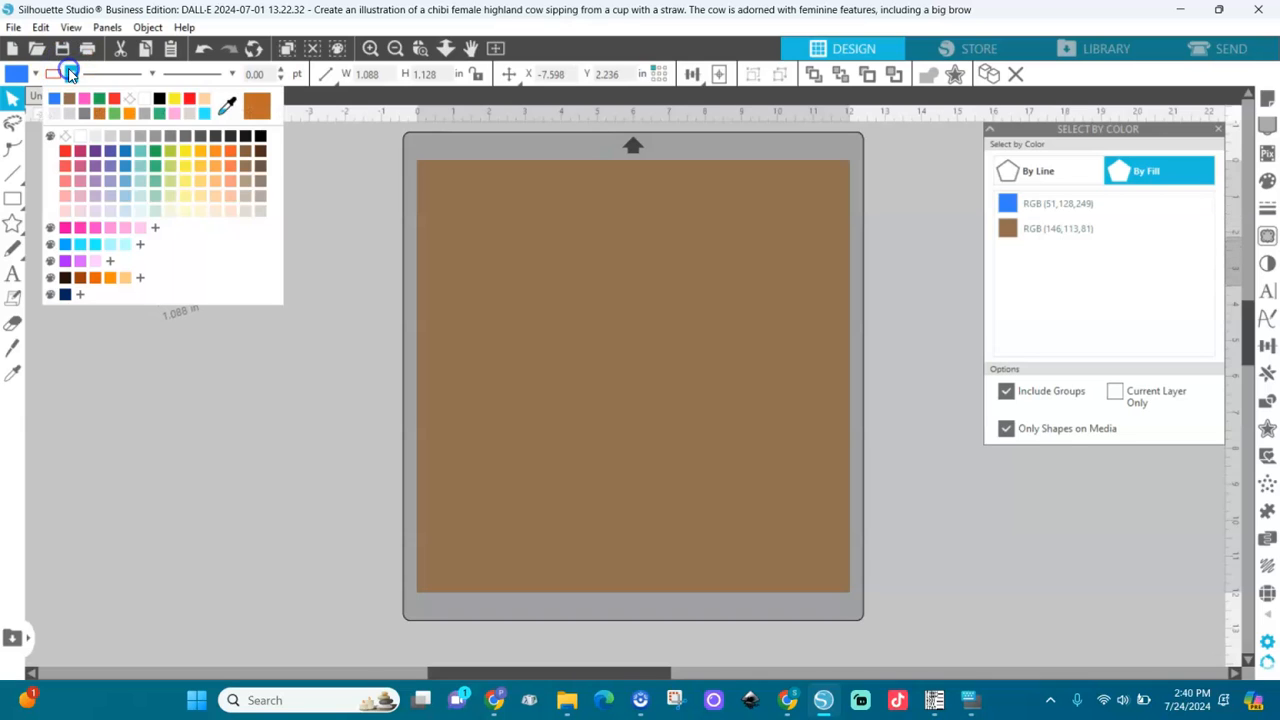
left_click(128, 102)
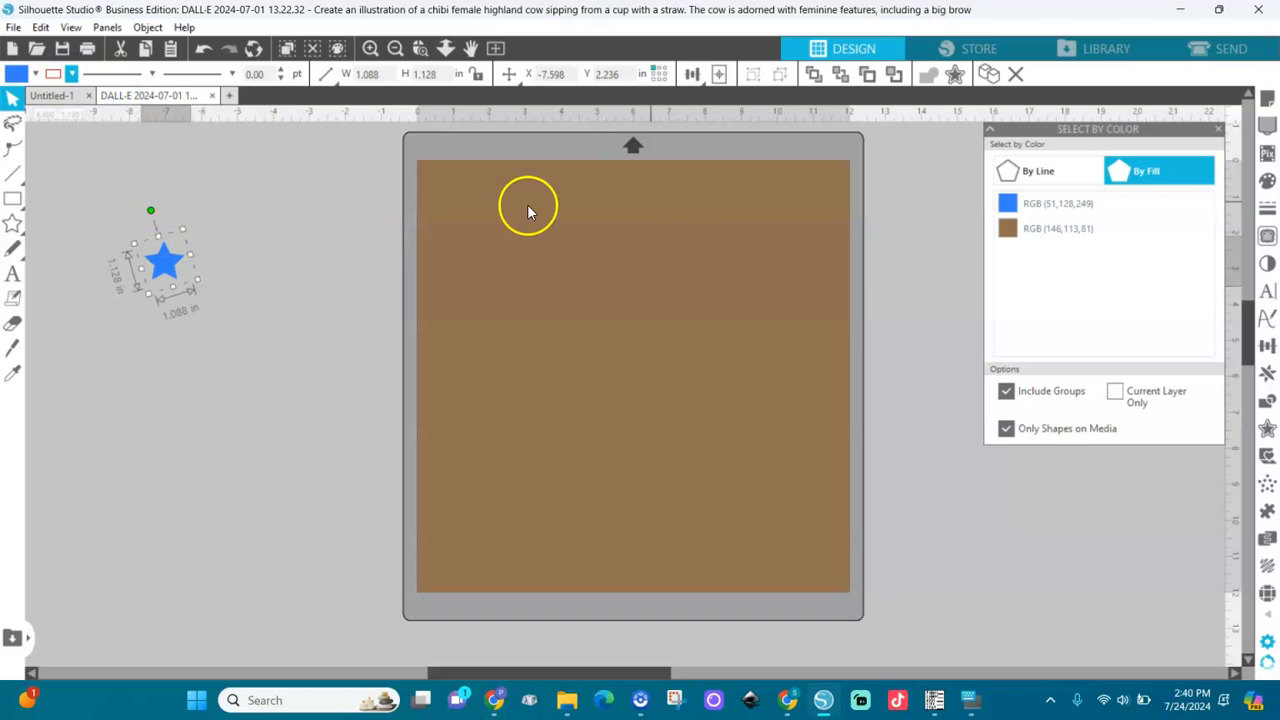
Replicate the star with Fill Page to cover the sheet, and undo the copies.
left_click(1268, 376)
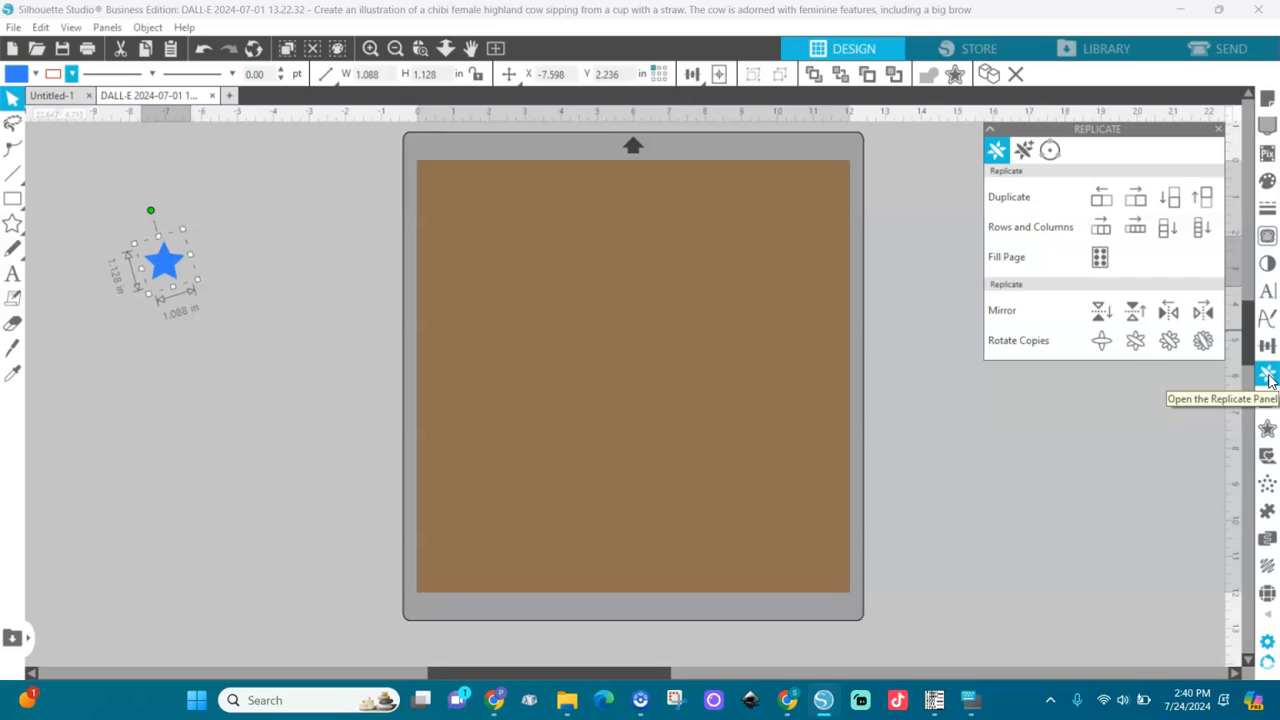
left_click(1101, 259)
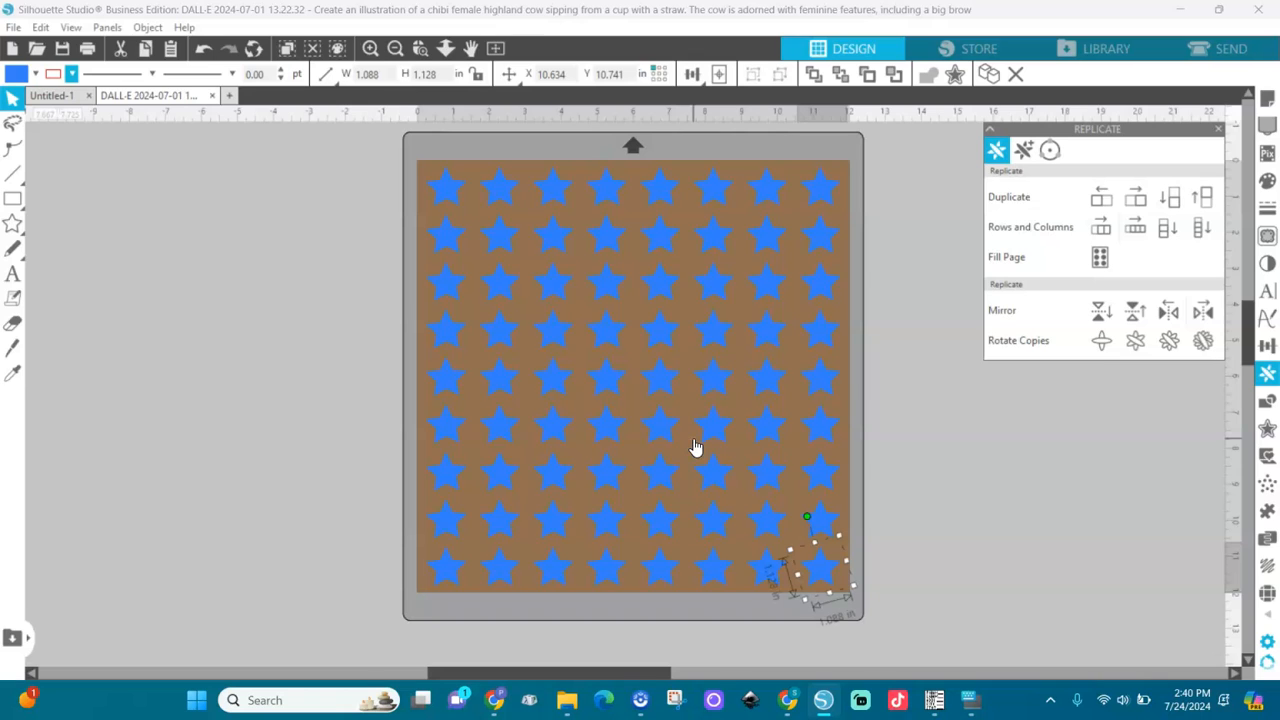
key("ctrl+z")
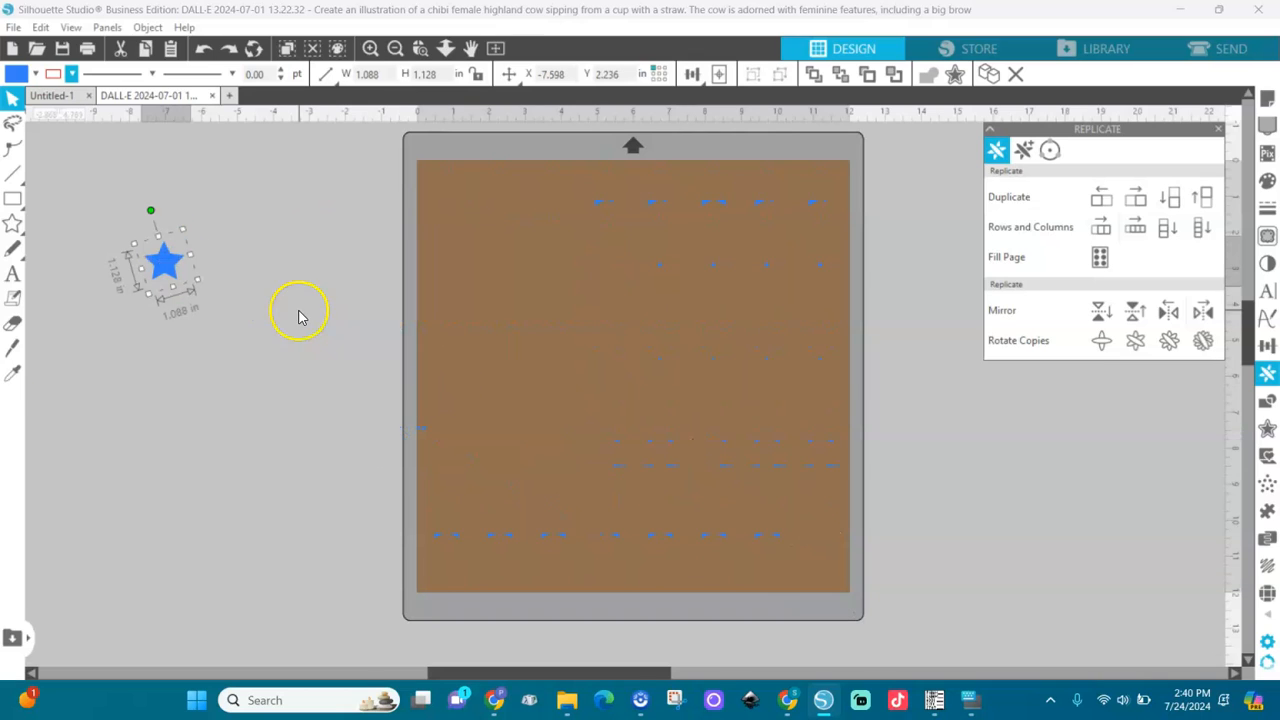
left_click(14, 224)
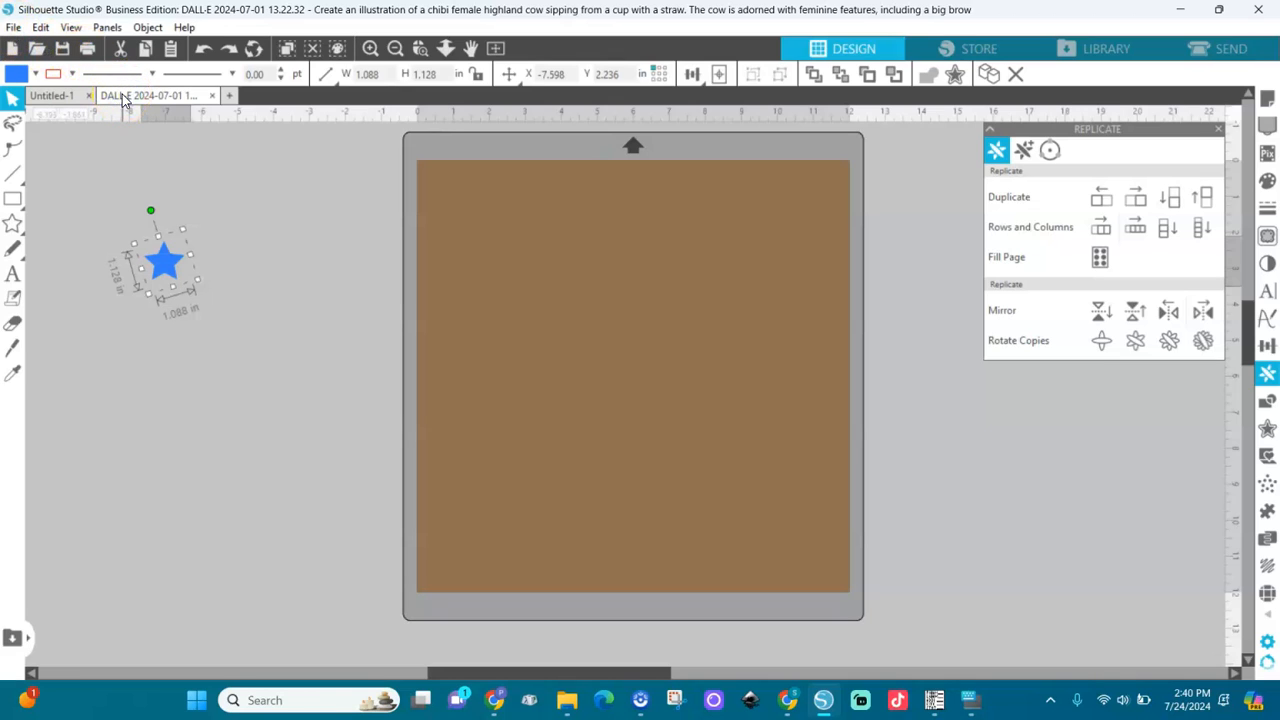
left_click(56, 95)
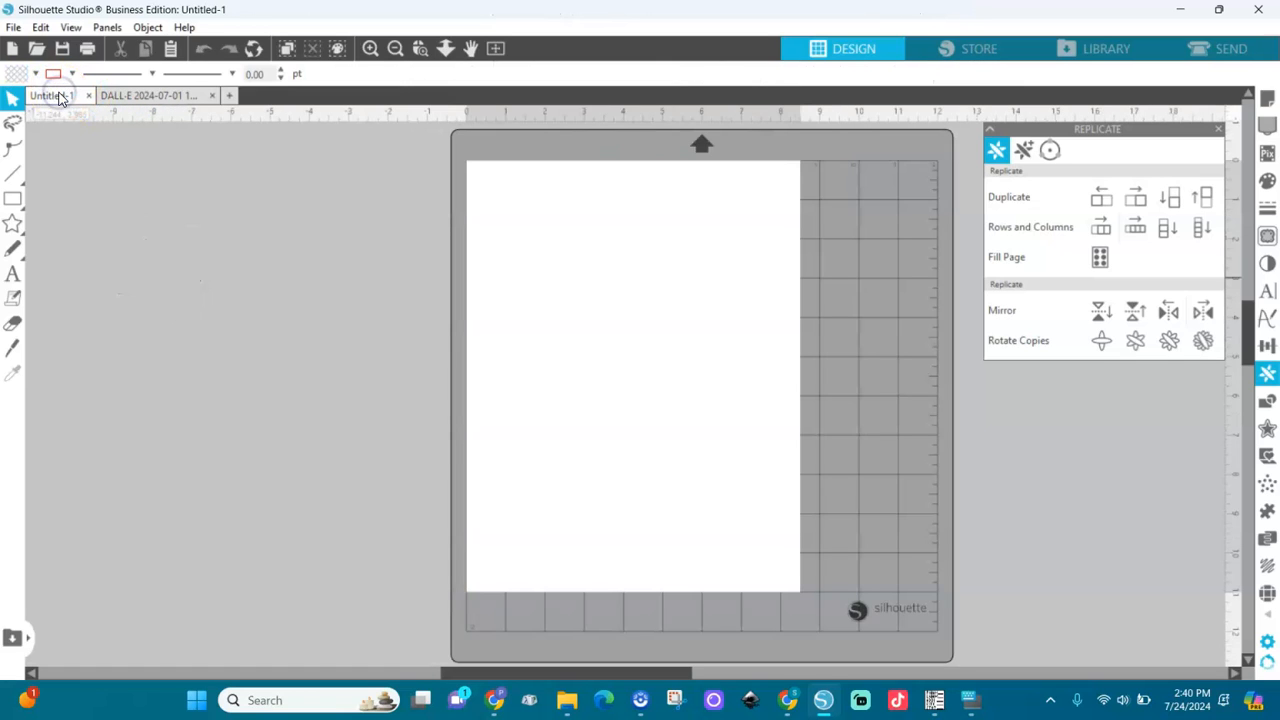
left_click(13, 27)
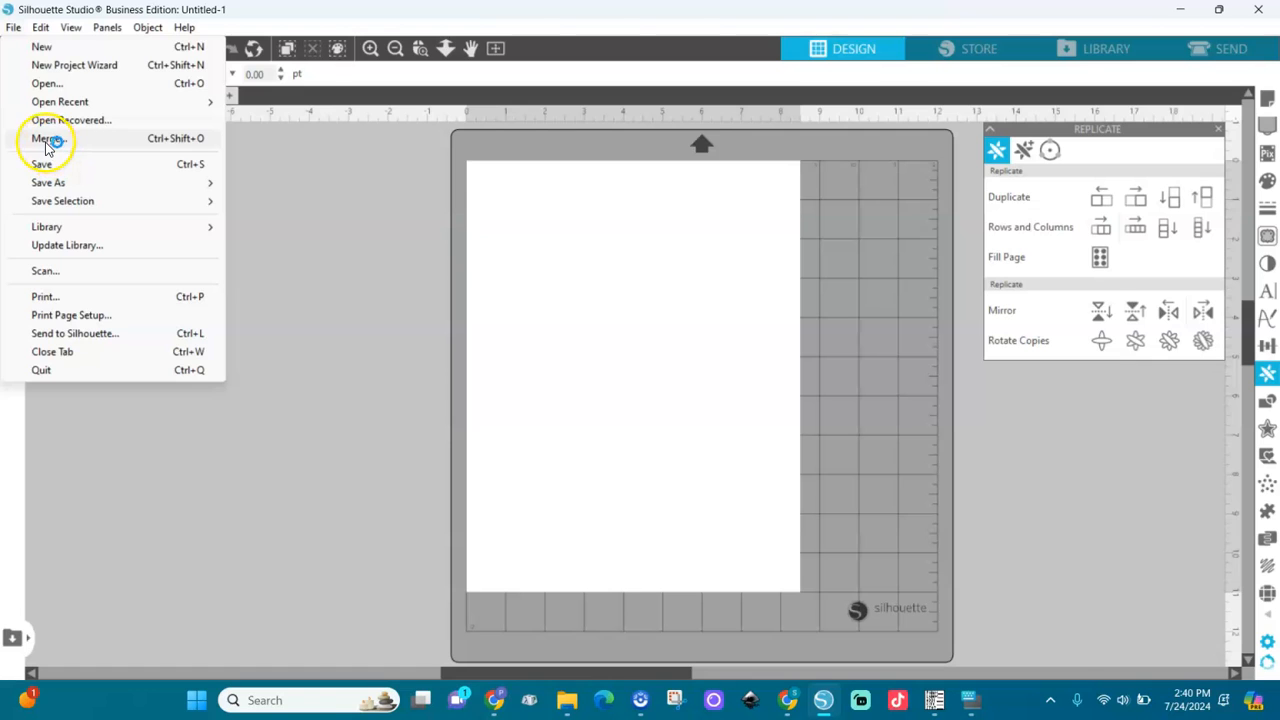
left_click(318, 189)
left_click(145, 93)
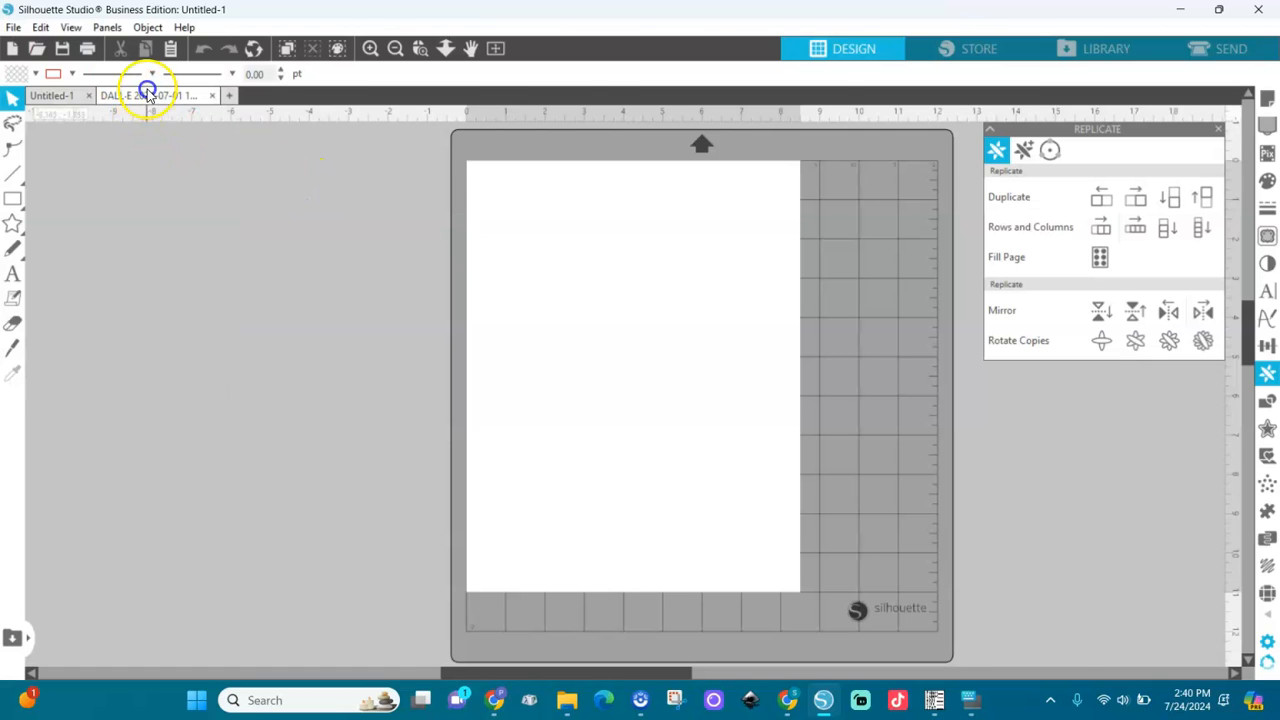
Search the Downloads folder for "hlc" and merge the image "black dolphine hlc" into the brown sheet's document.
left_click(15, 30)
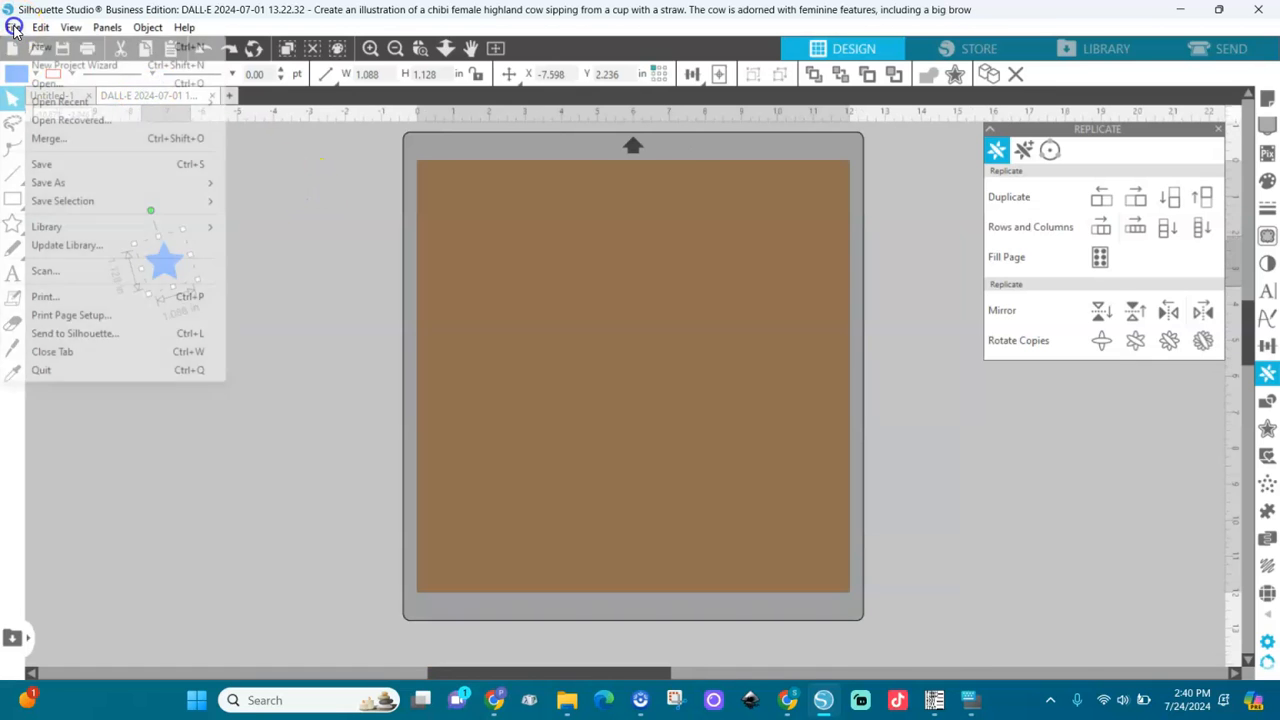
left_click(50, 138)
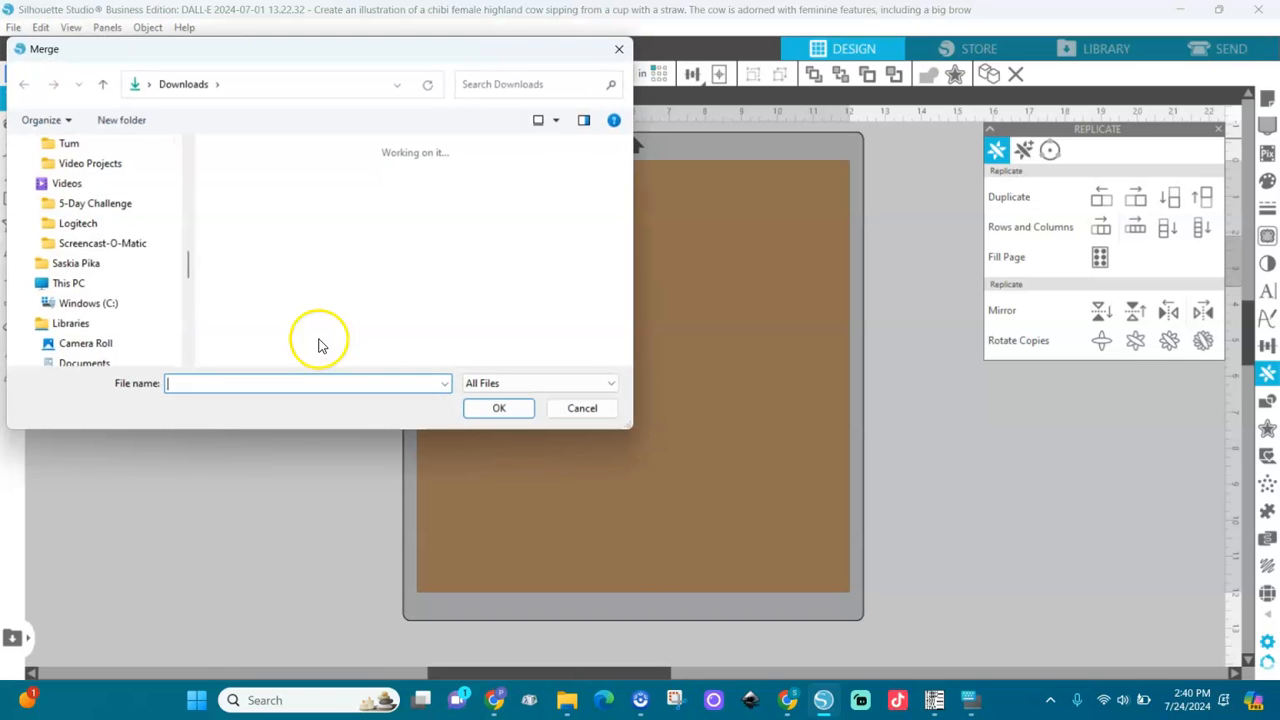
left_click(503, 82)
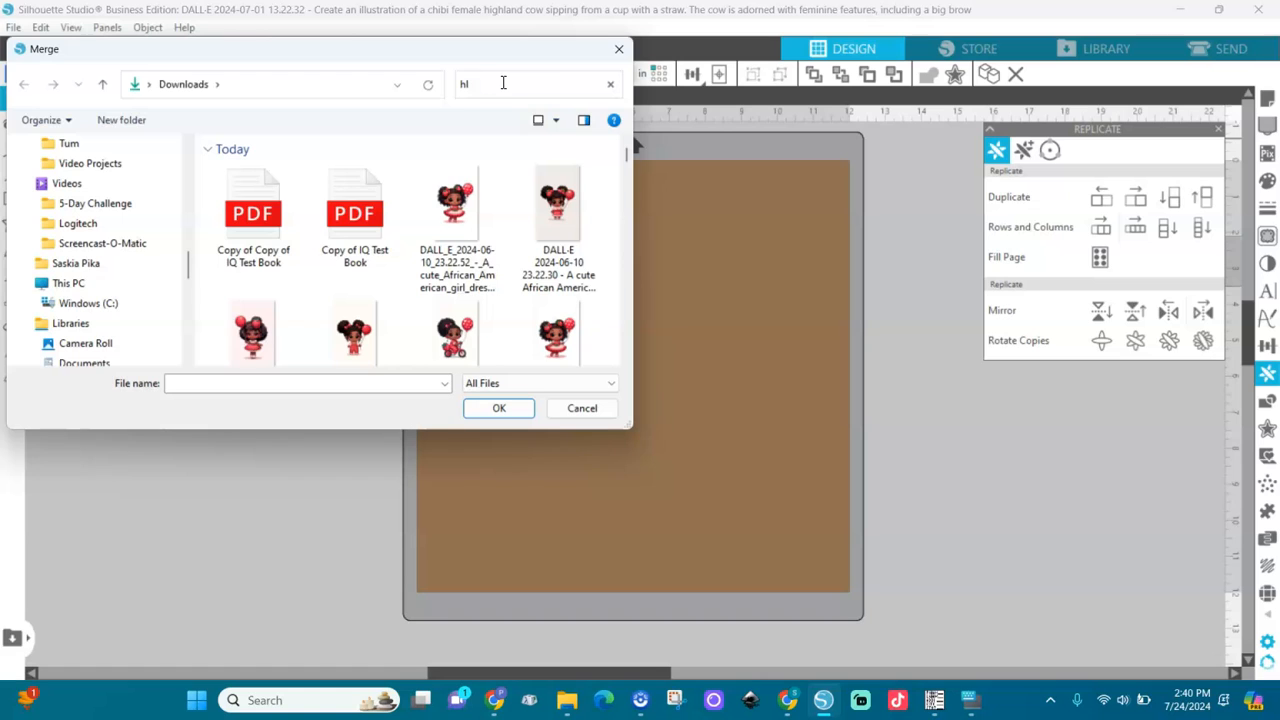
type("hlc")
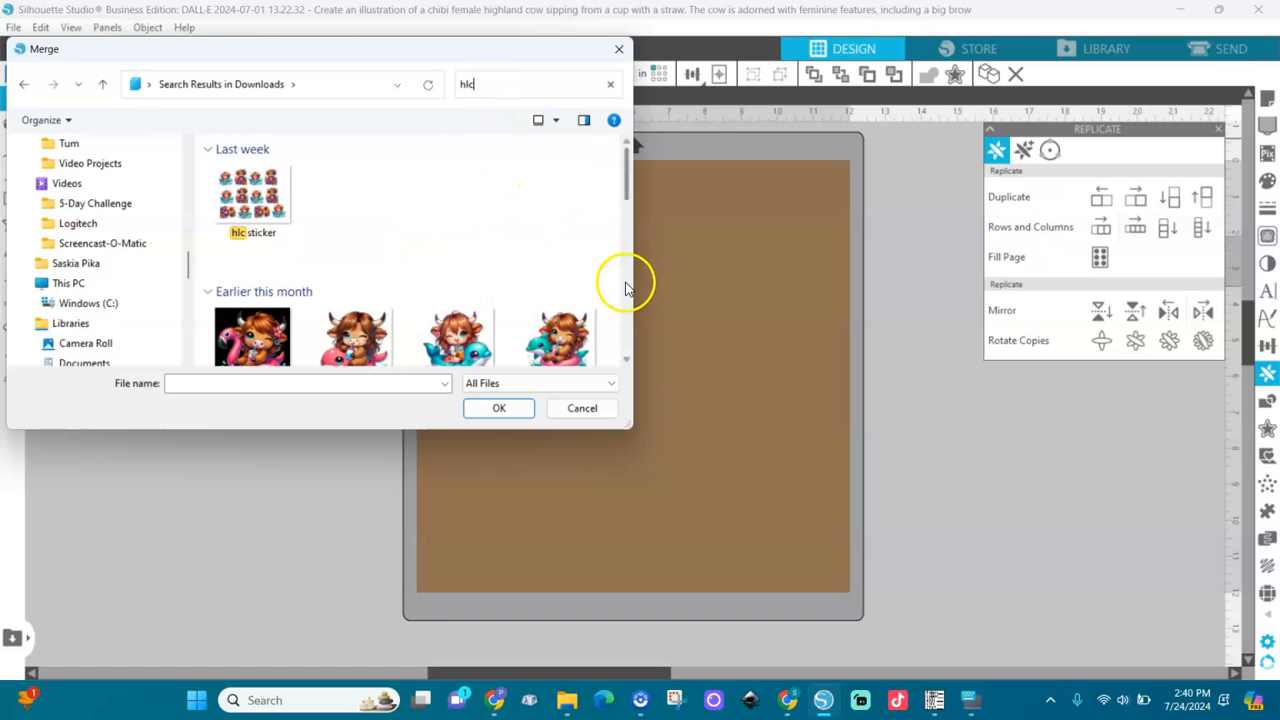
scroll(628, 298, "down", 1)
scroll(628, 298, "down", 1)
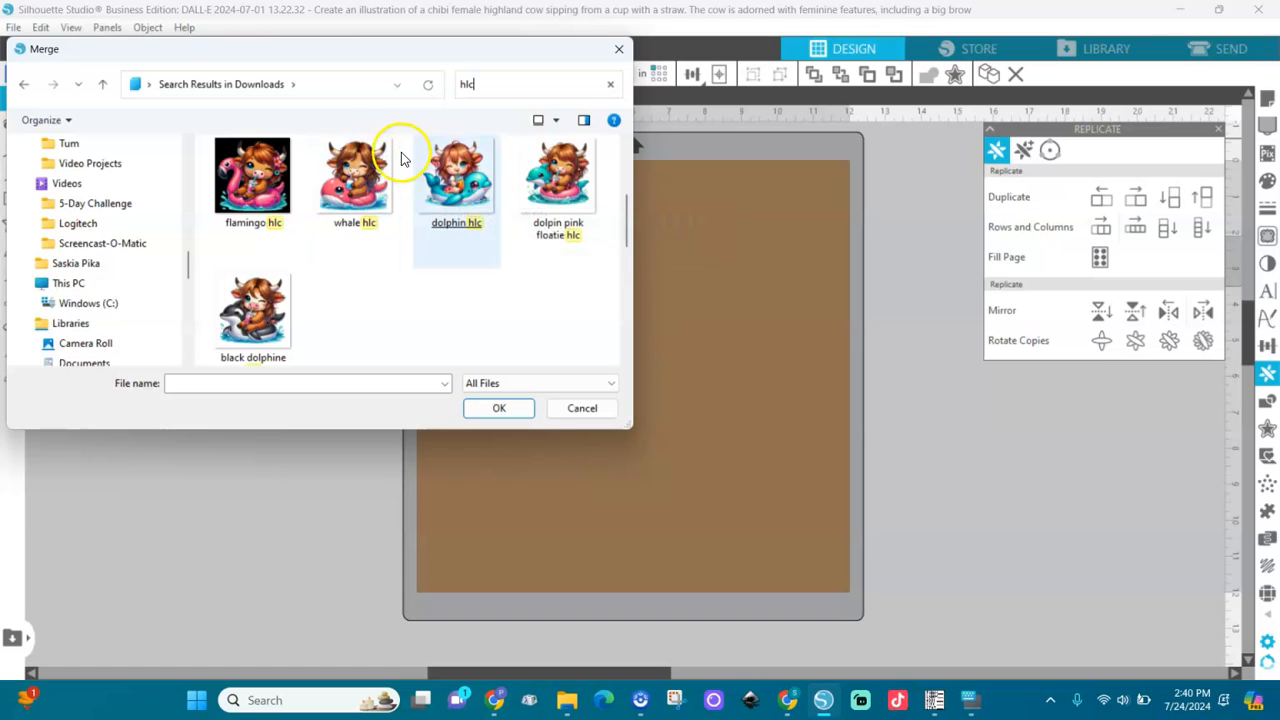
left_click(455, 175)
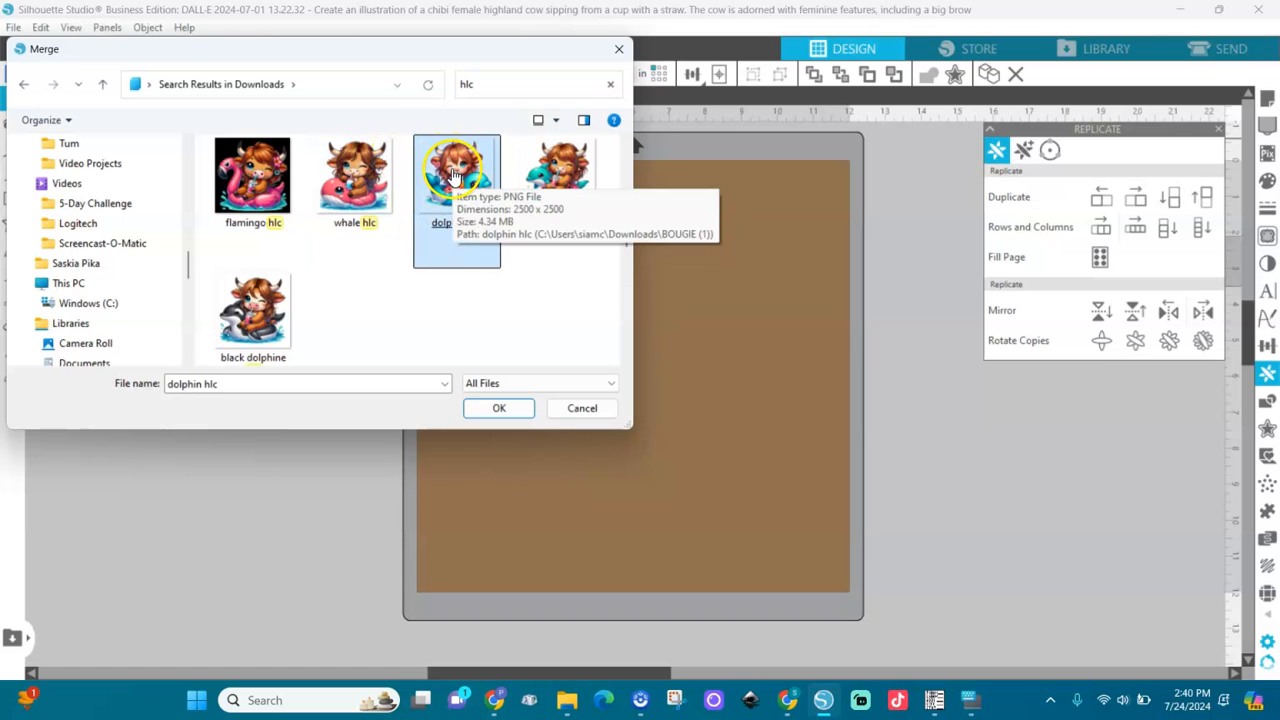
left_click(259, 308)
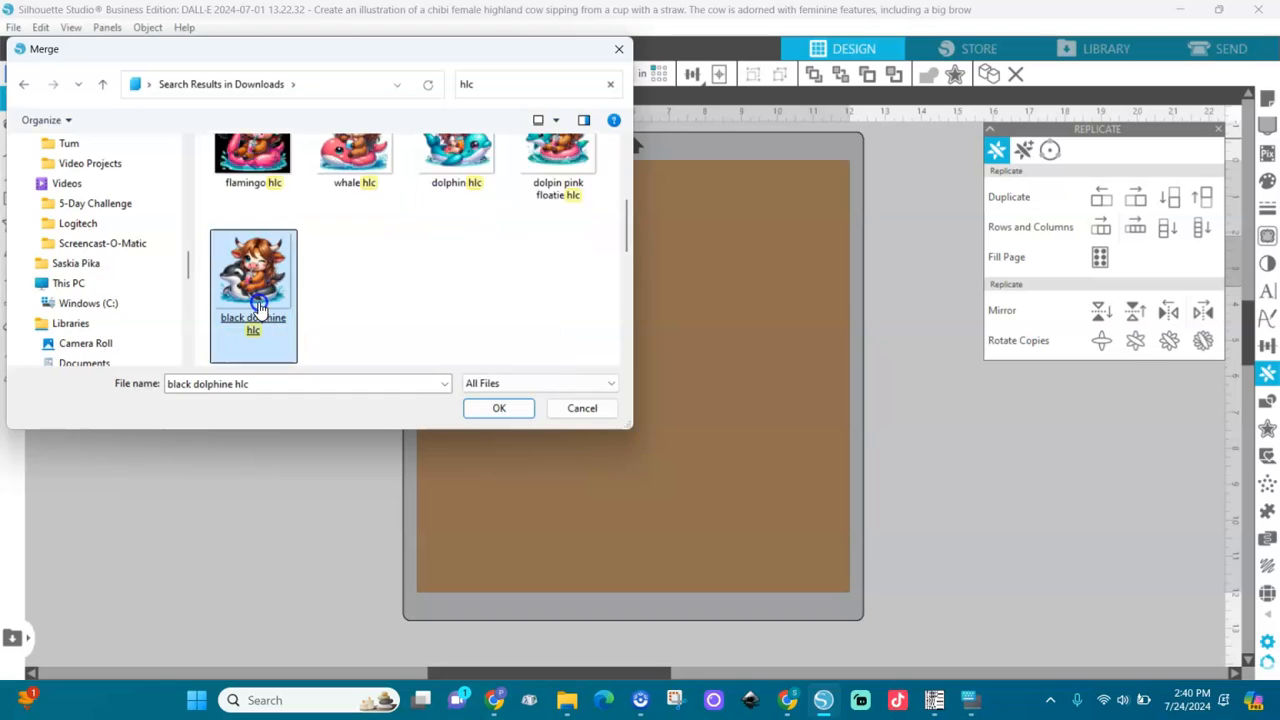
double_click(259, 308)
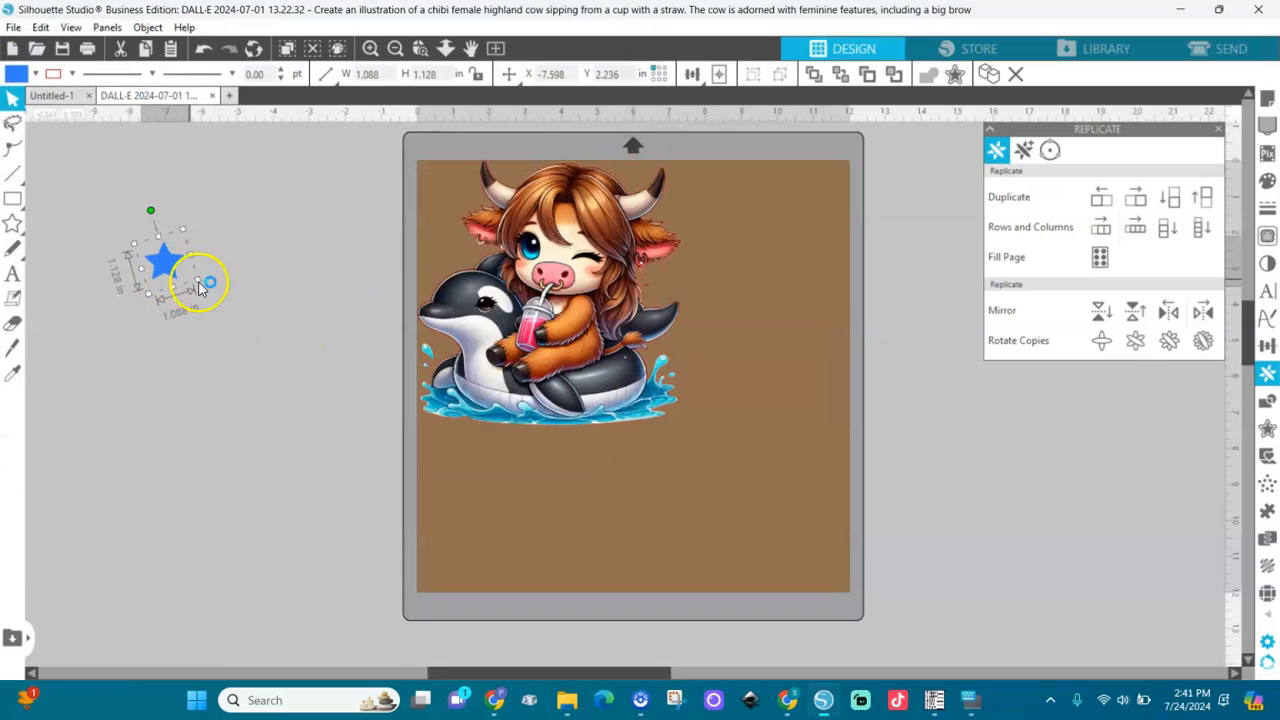
Move the merged cow image off the page beside the mat and delete the blue star.
left_click(503, 362)
left_click_drag(503, 362, 275, 404)
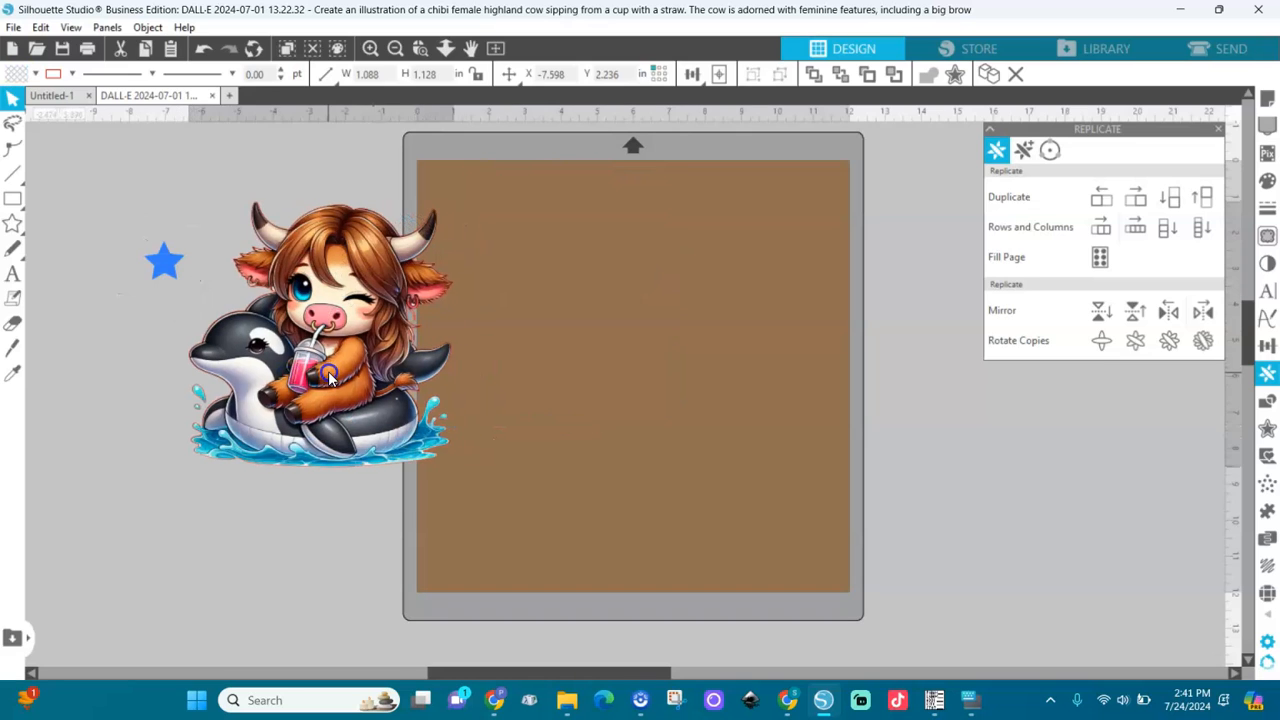
left_click(164, 264)
key("Delete")
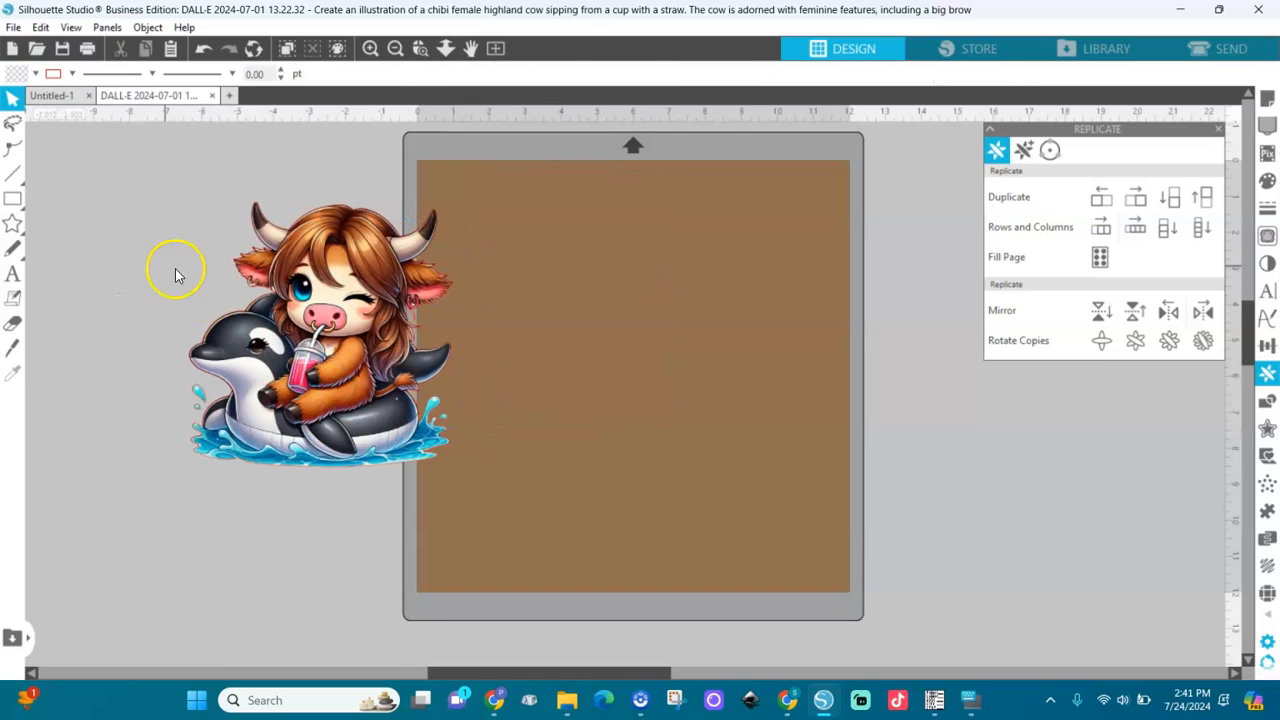
Fill the 12 x 12 in background square with light pink.
left_click(537, 396)
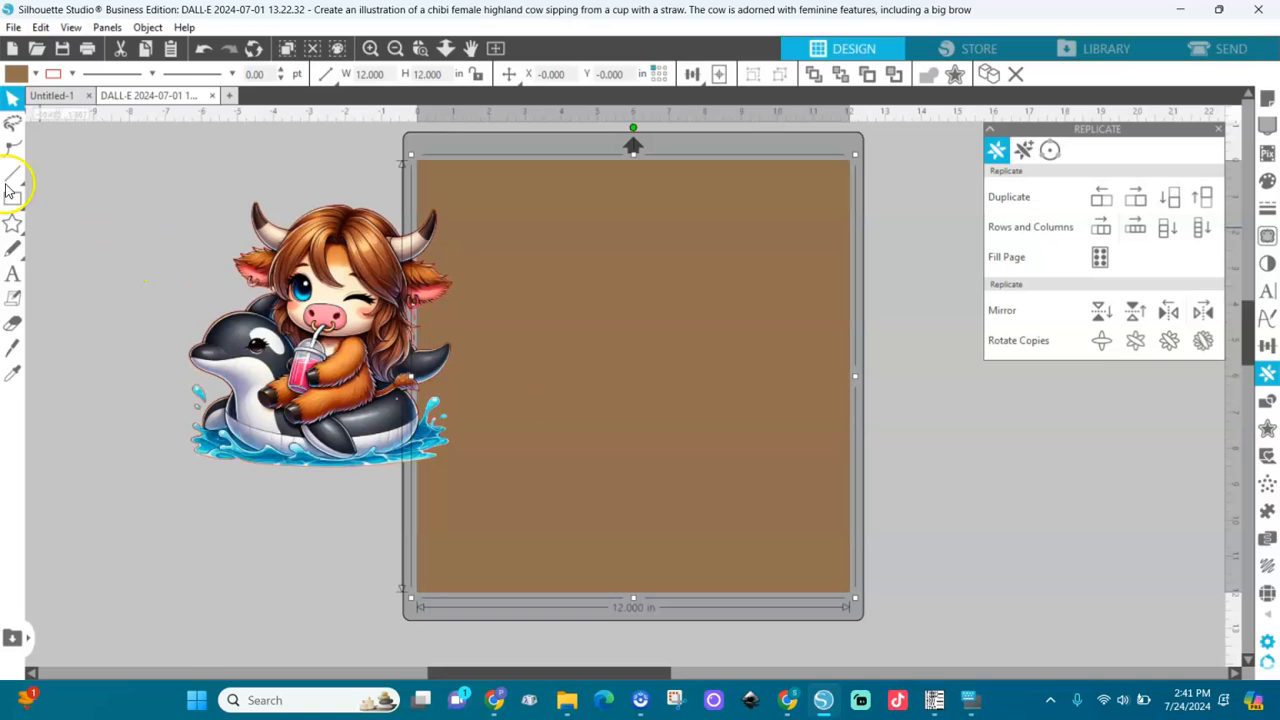
left_click(35, 75)
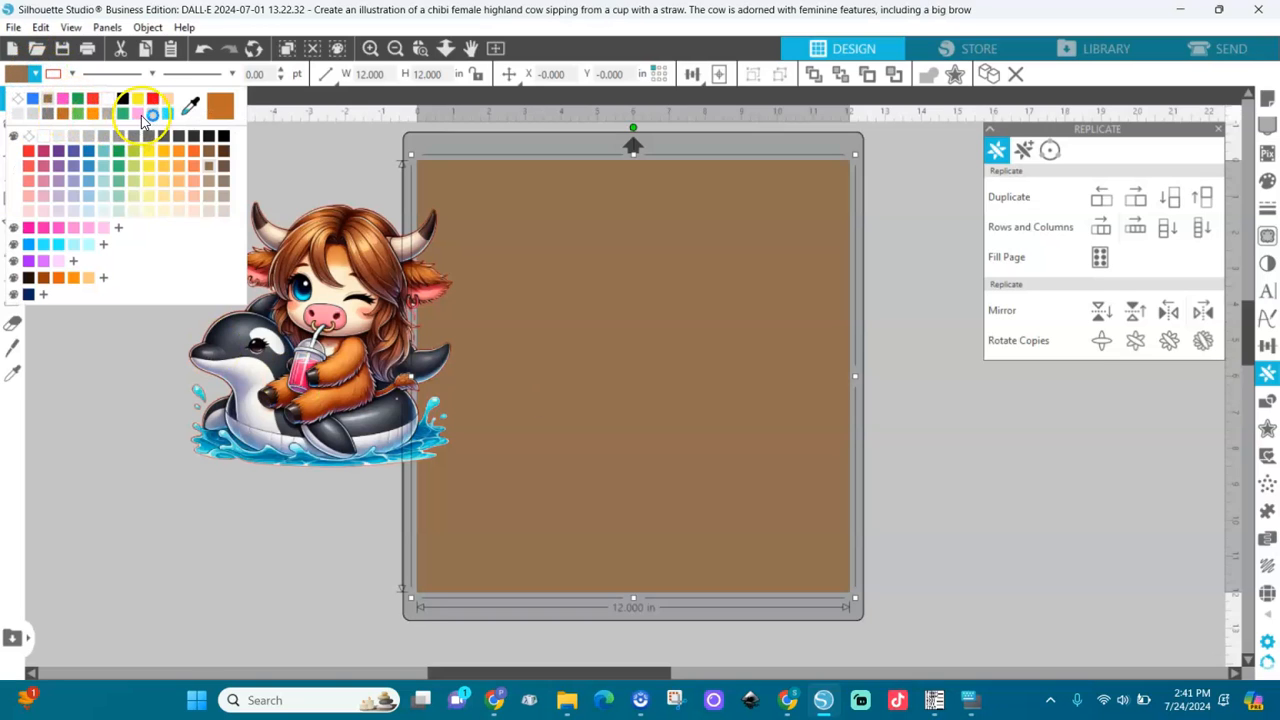
left_click(143, 117)
Move the cow image clear of the mat and shrink it proportionally to about 1.15 in wide.
left_click_drag(362, 400, 283, 394)
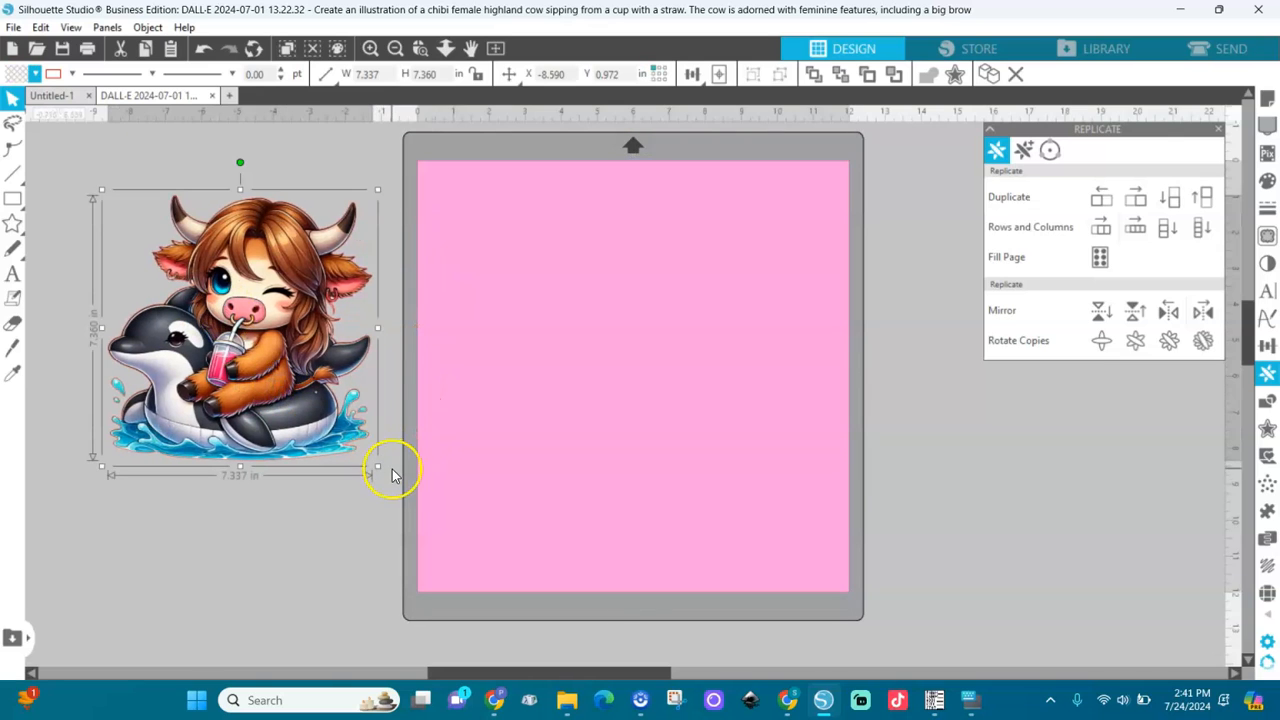
left_click_drag(377, 465, 138, 261)
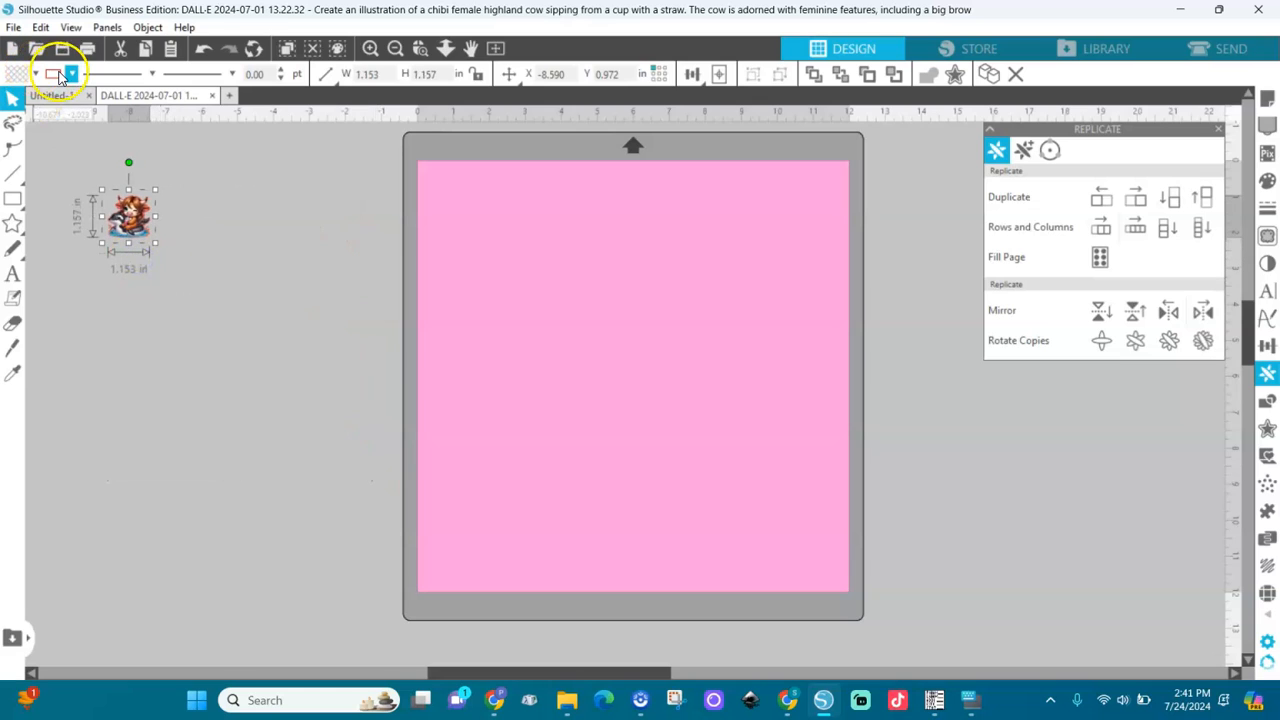
left_click(68, 74)
left_click(72, 98)
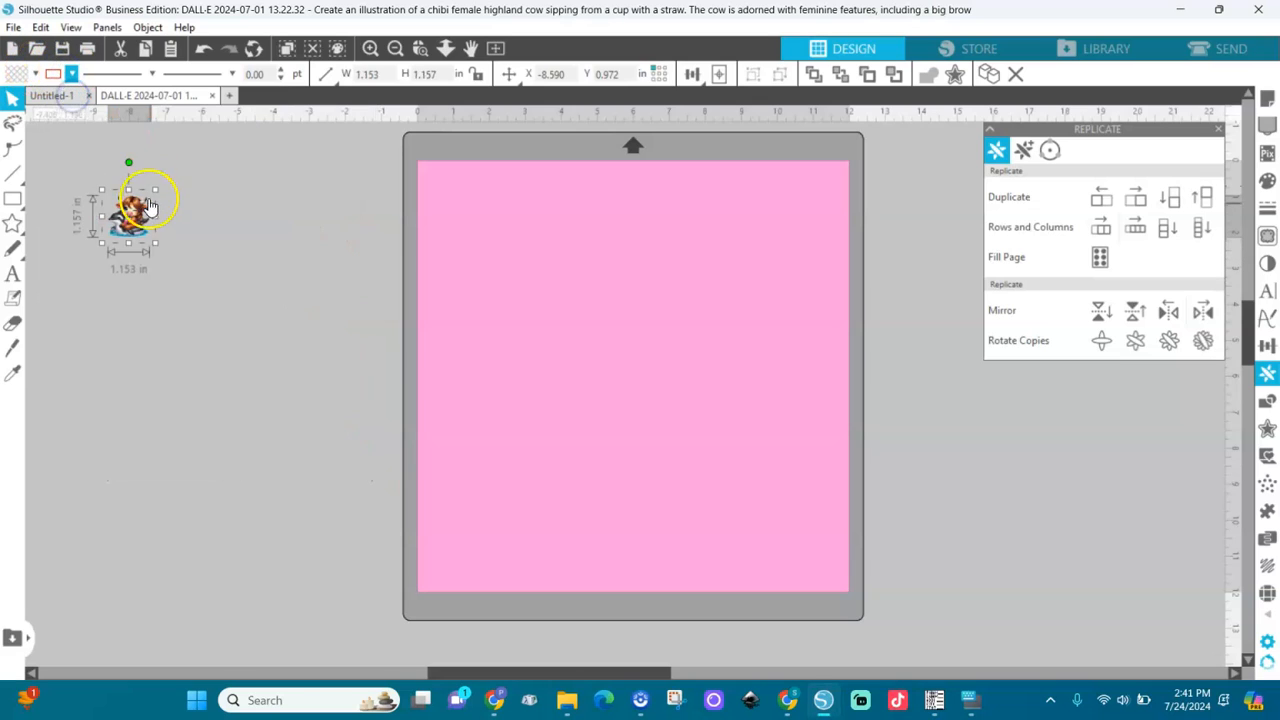
left_click_drag(141, 218, 202, 250)
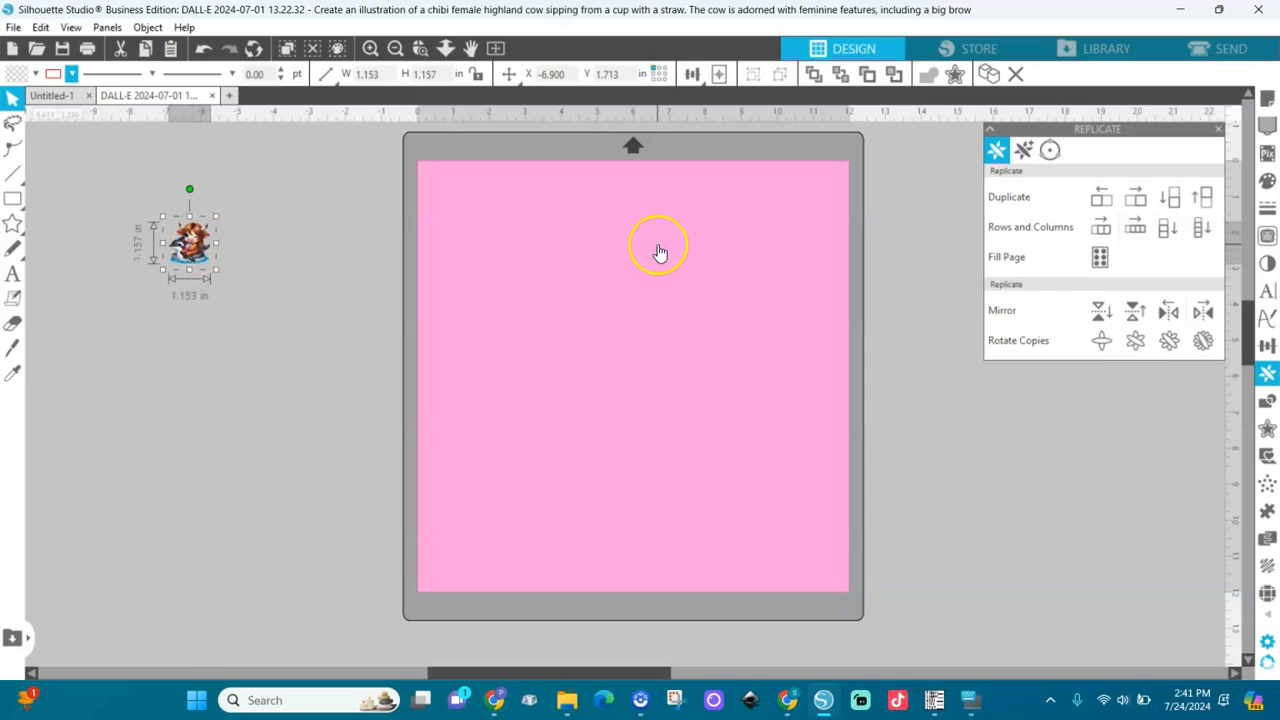
Replicate the small cow image with Fill Page to cover the sheet, and select the pink background square.
left_click(1101, 259)
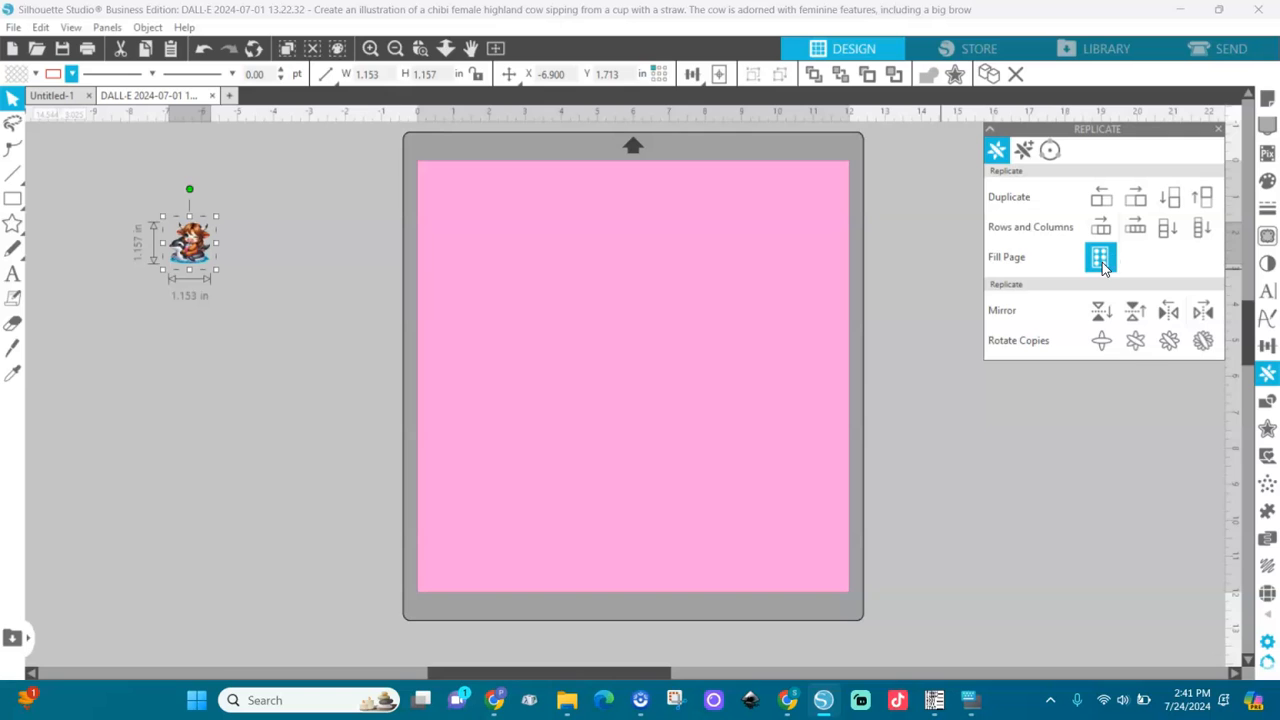
left_click(1100, 258)
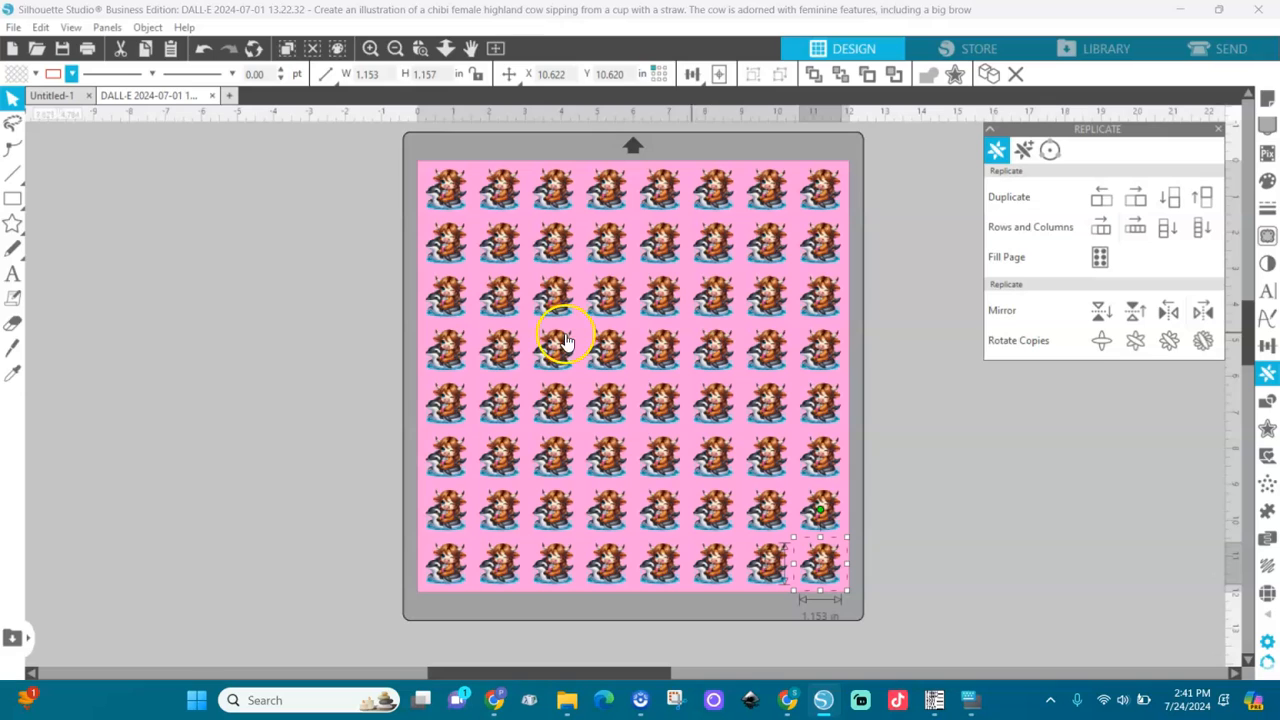
left_click(15, 215)
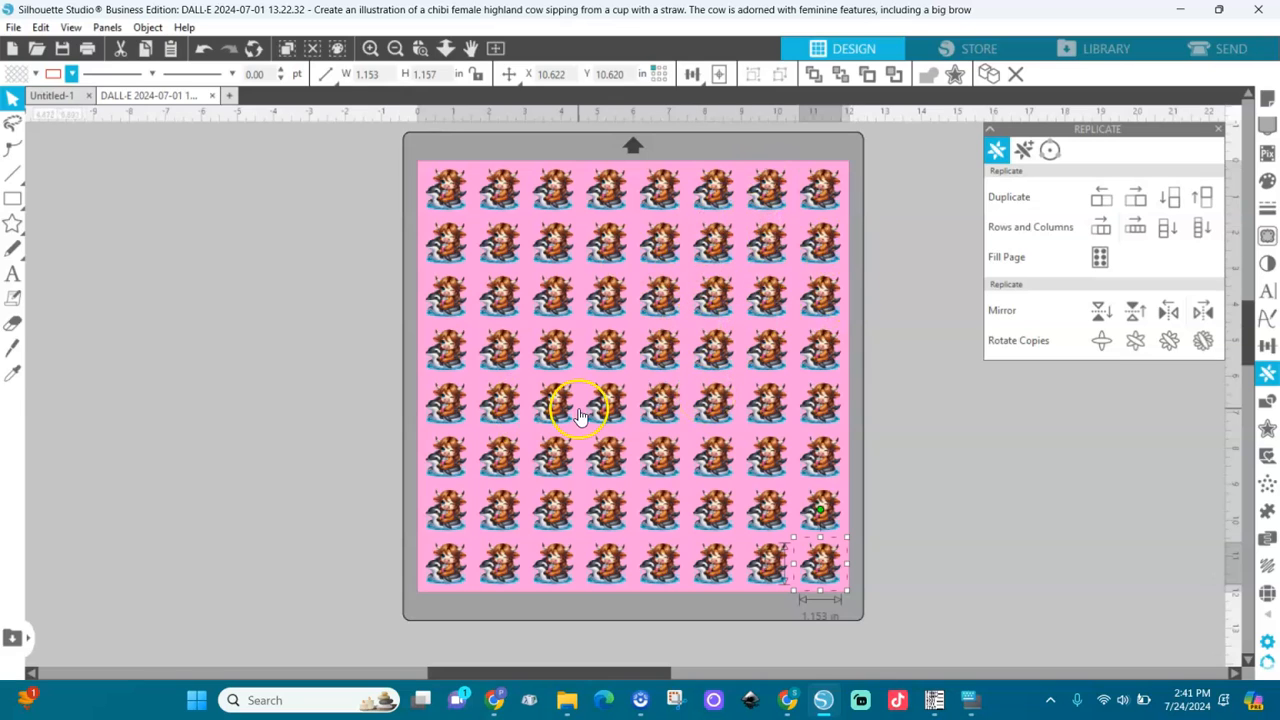
key("ctrl+a")
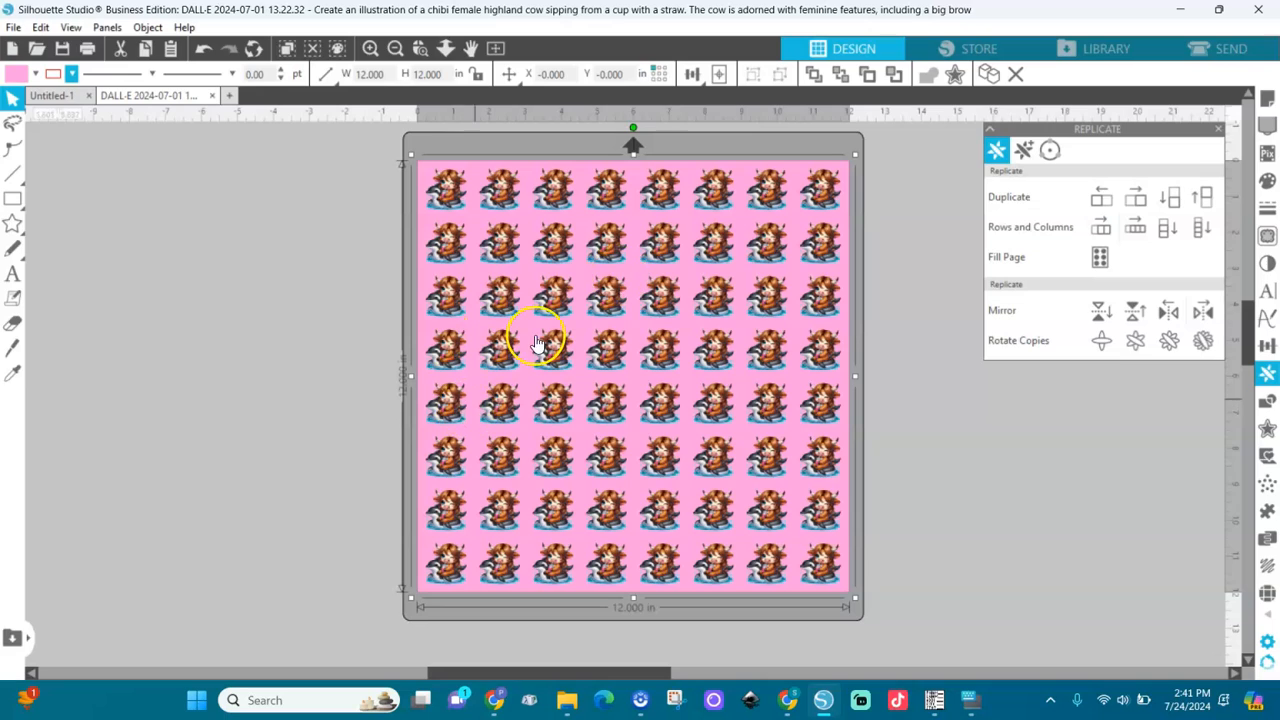